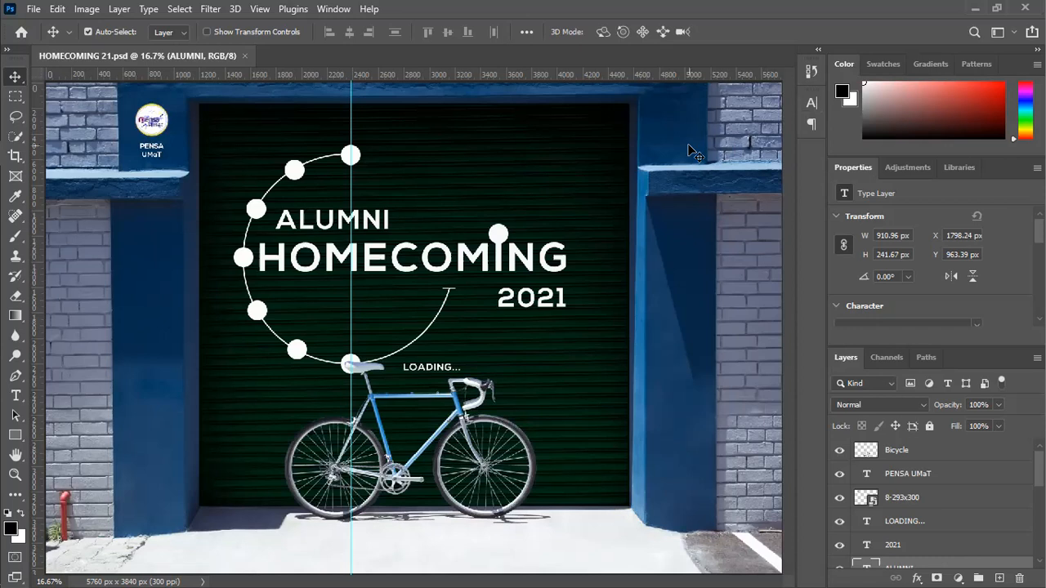
Create a blank 8 x 8 inch document at 300 pixels per inch in RGB Color with a white background
key(ctrl)
key(ctrl+n)
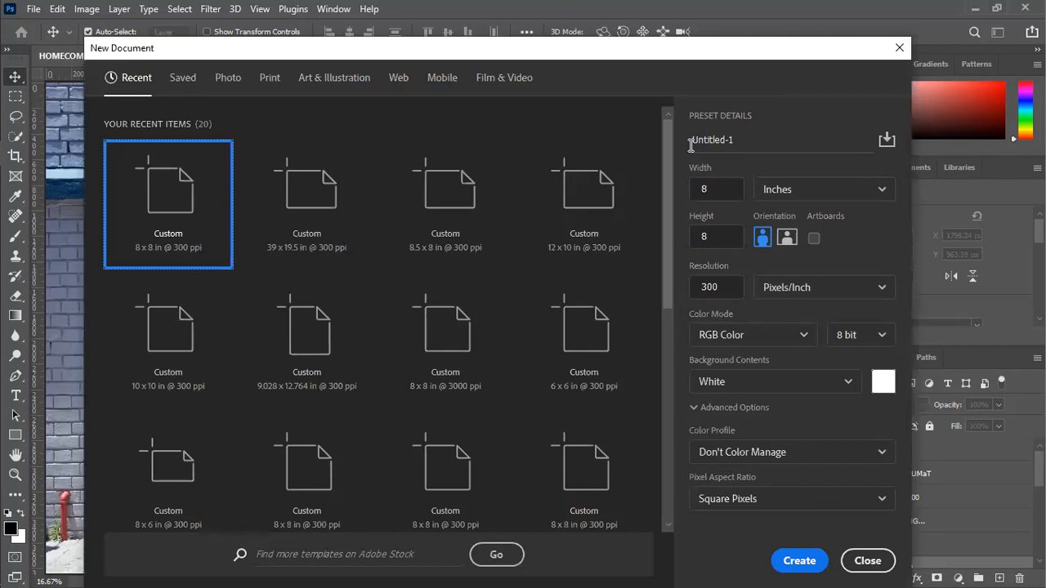
key(Return)
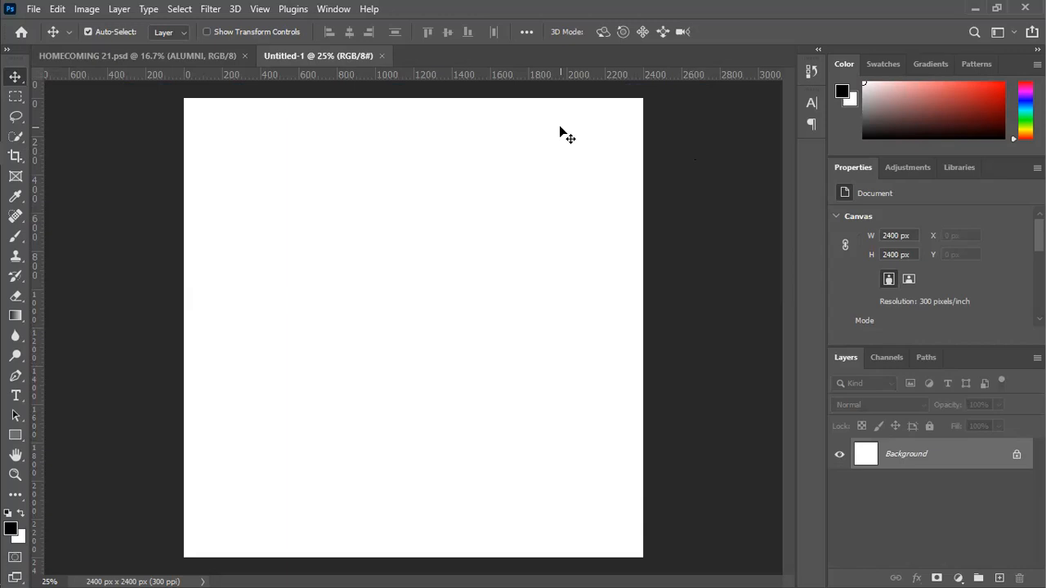
Open the retouched portrait 2.png from the retouched subfolder of the client's photo folder inside GIG
key(ctrl)
click(34, 10)
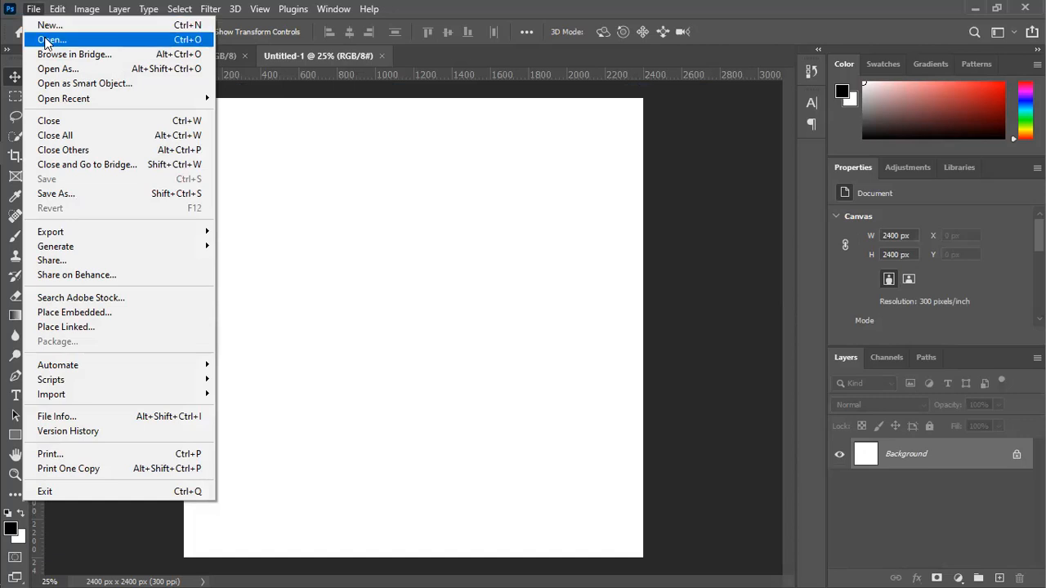
click(45, 41)
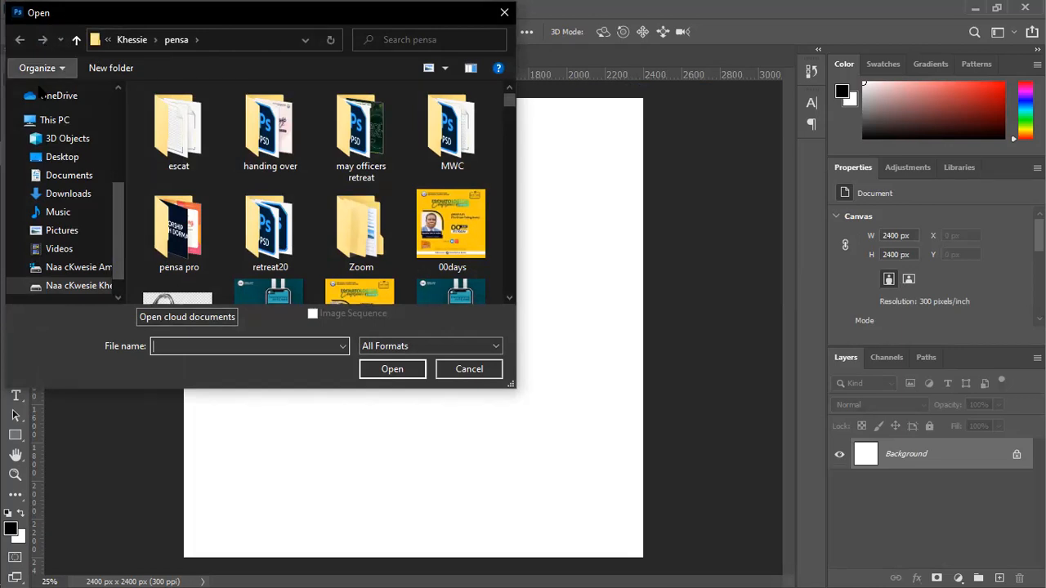
scroll(176, 235, down, 10)
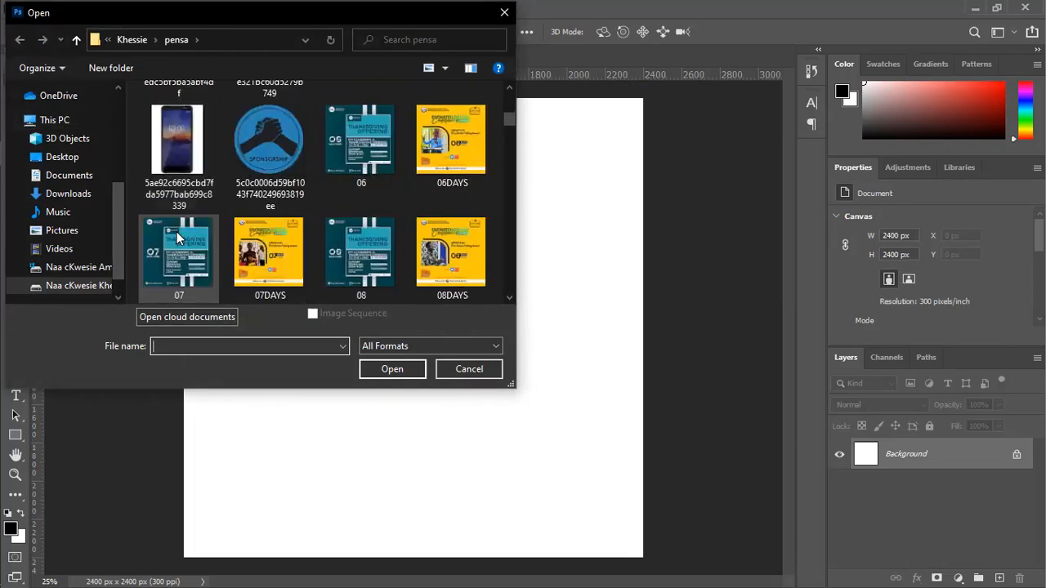
scroll(177, 235, up, 10)
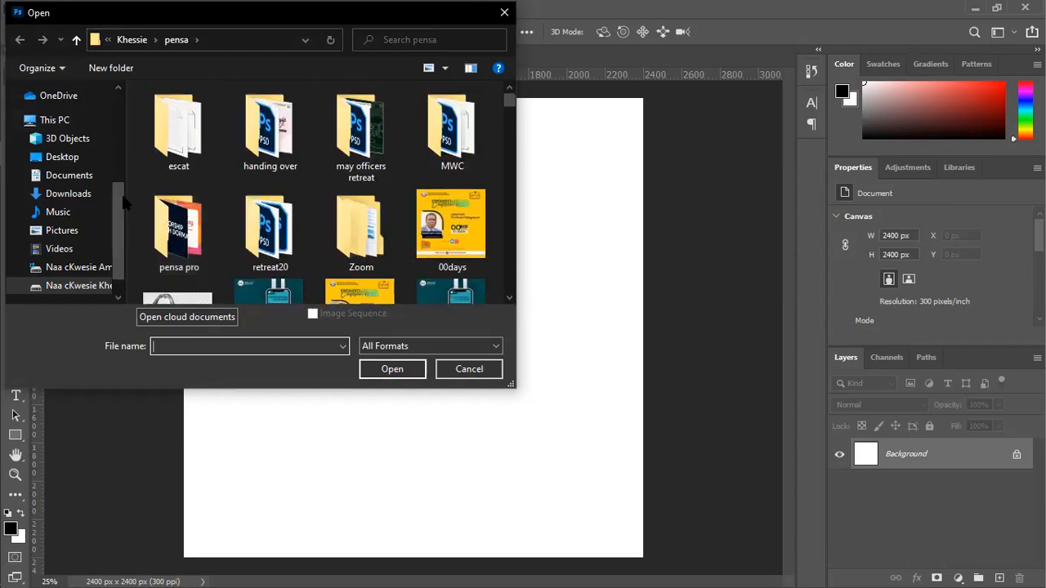
drag(116, 203, 122, 126)
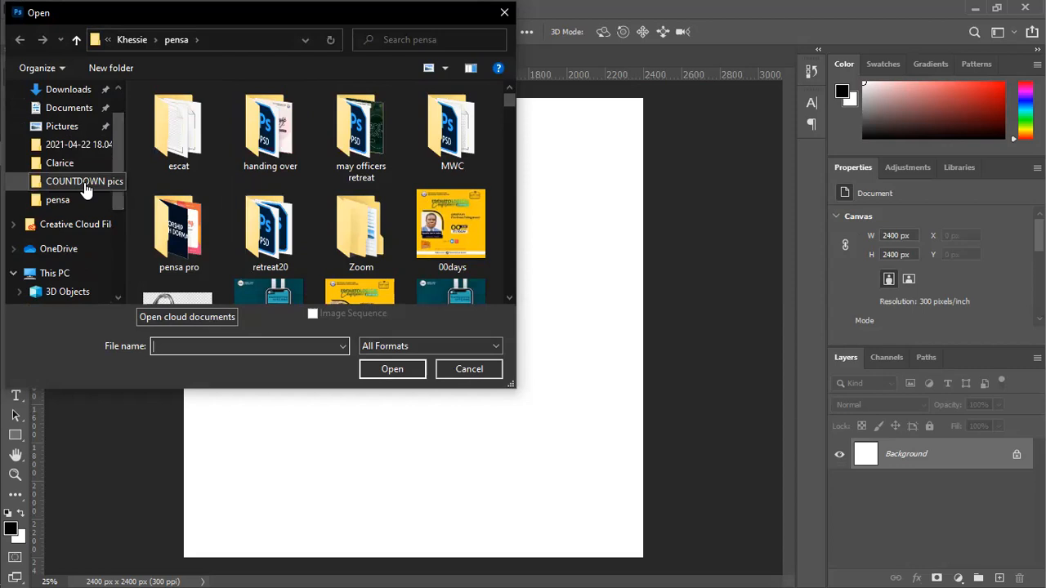
click(131, 40)
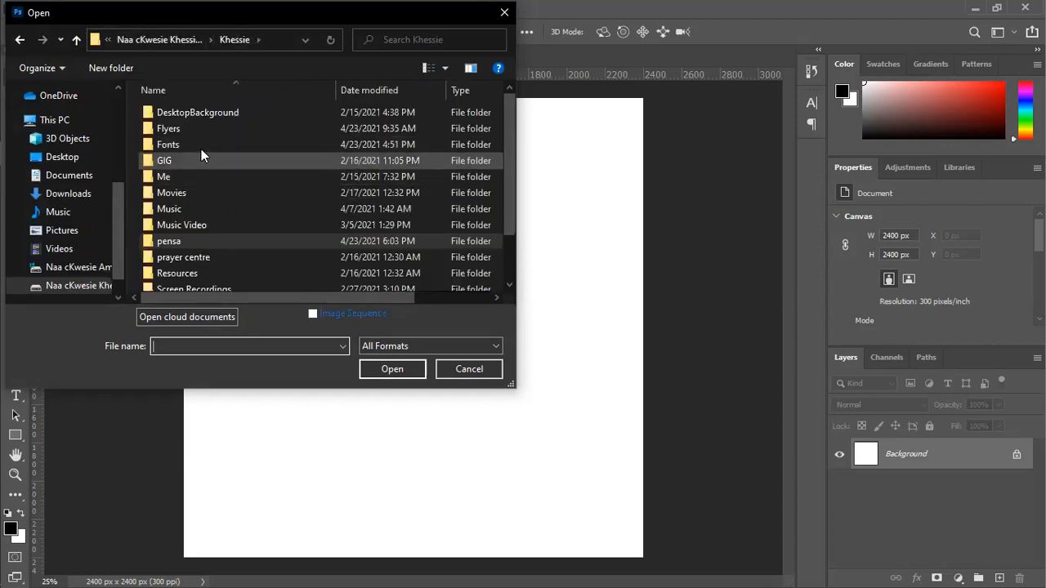
double_click(201, 160)
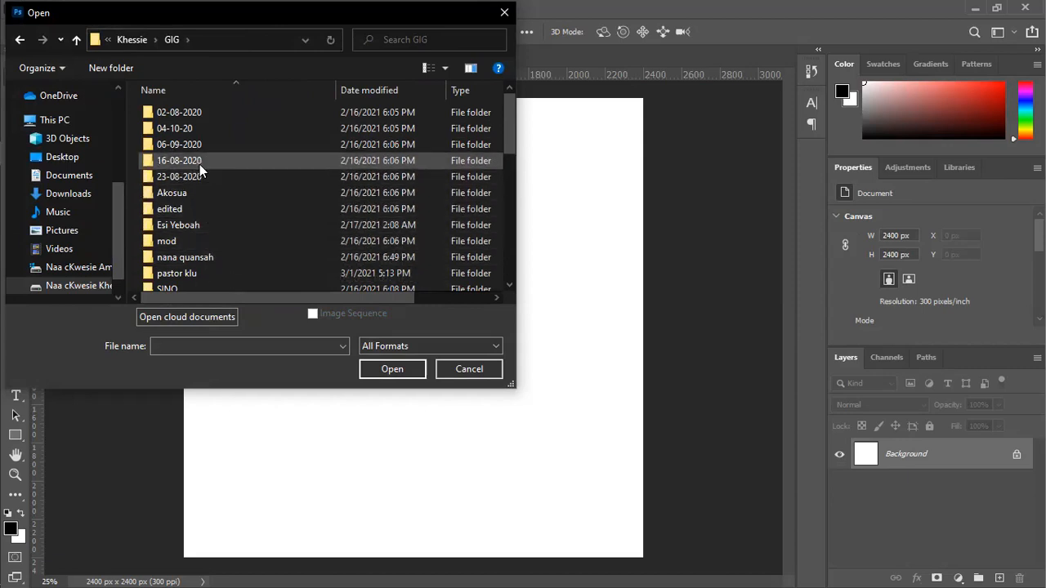
double_click(214, 194)
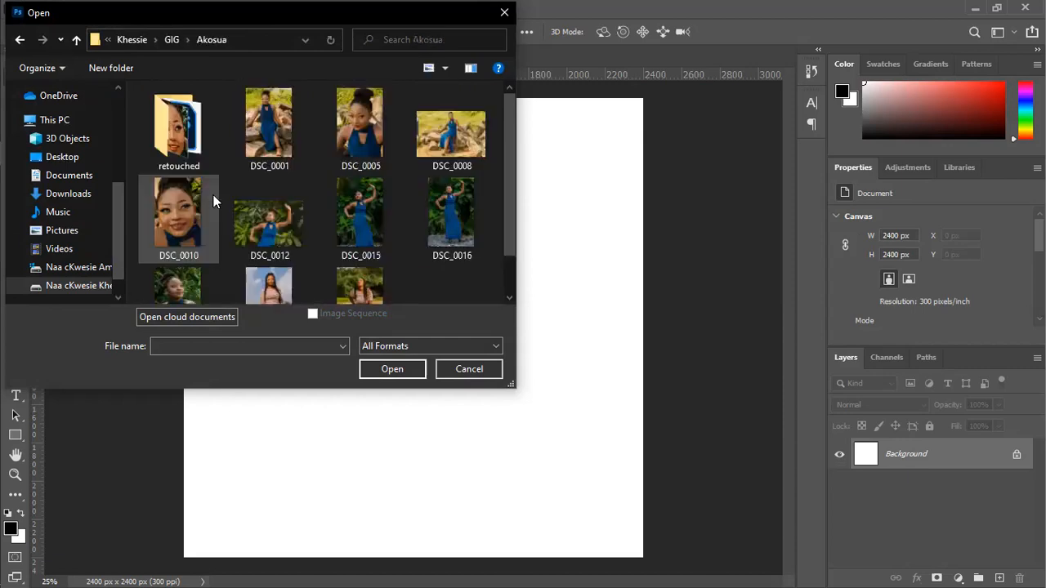
double_click(201, 149)
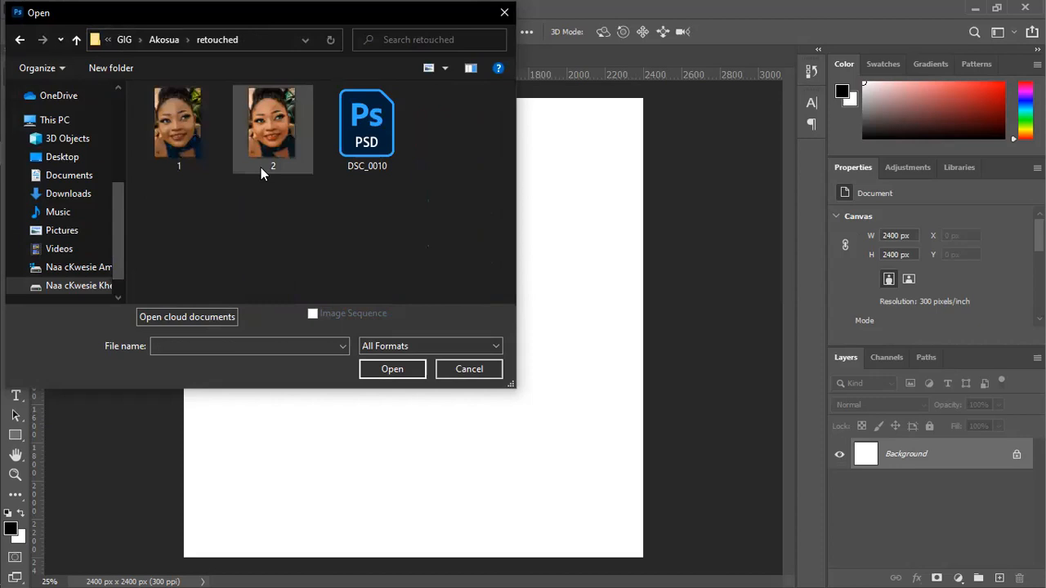
click(273, 147)
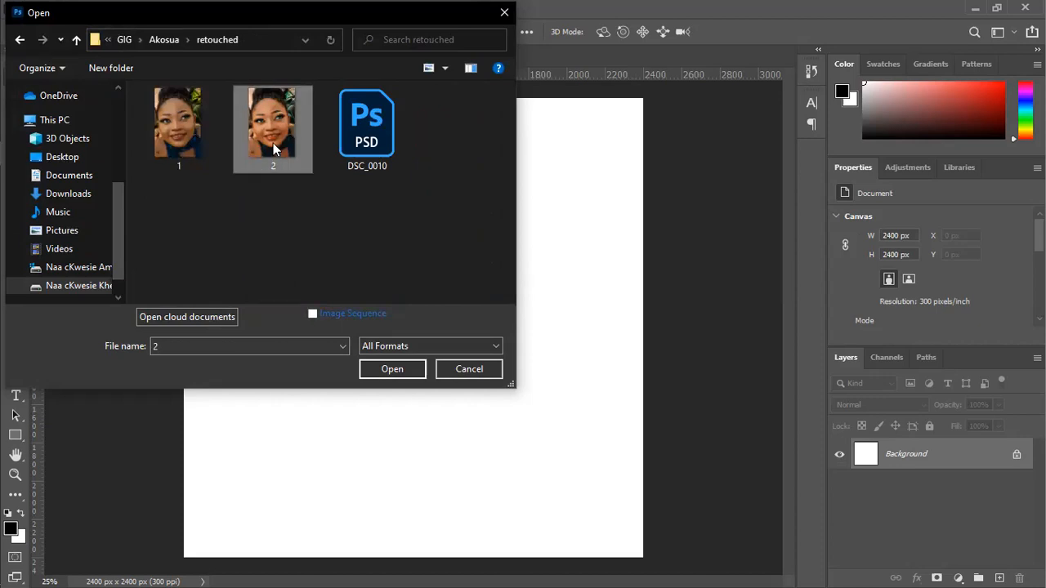
double_click(273, 143)
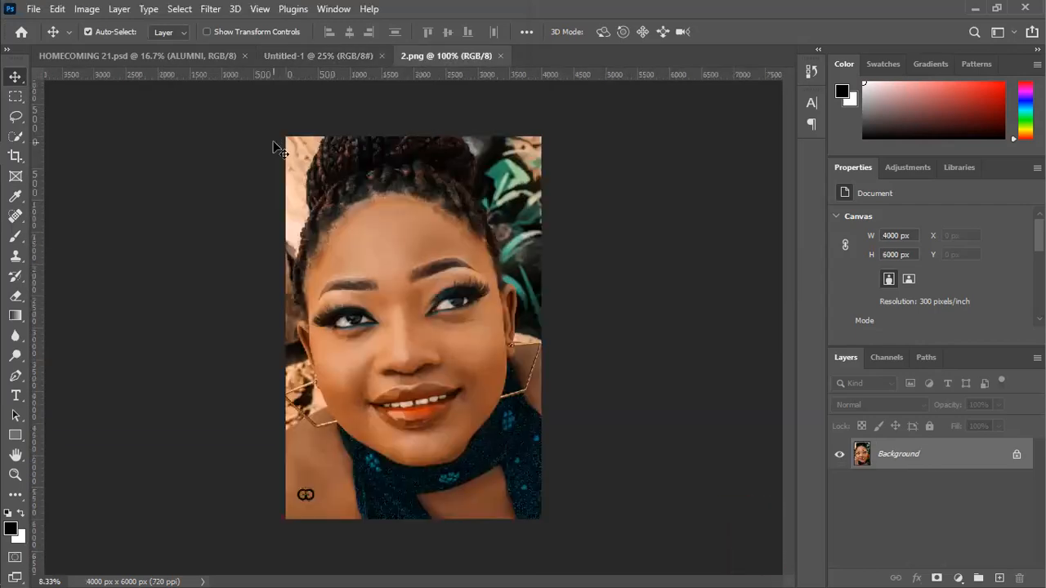
Open the original portrait DSC_0010.jpg from the folder above retouched and place its document ahead of 2.png
click(31, 9)
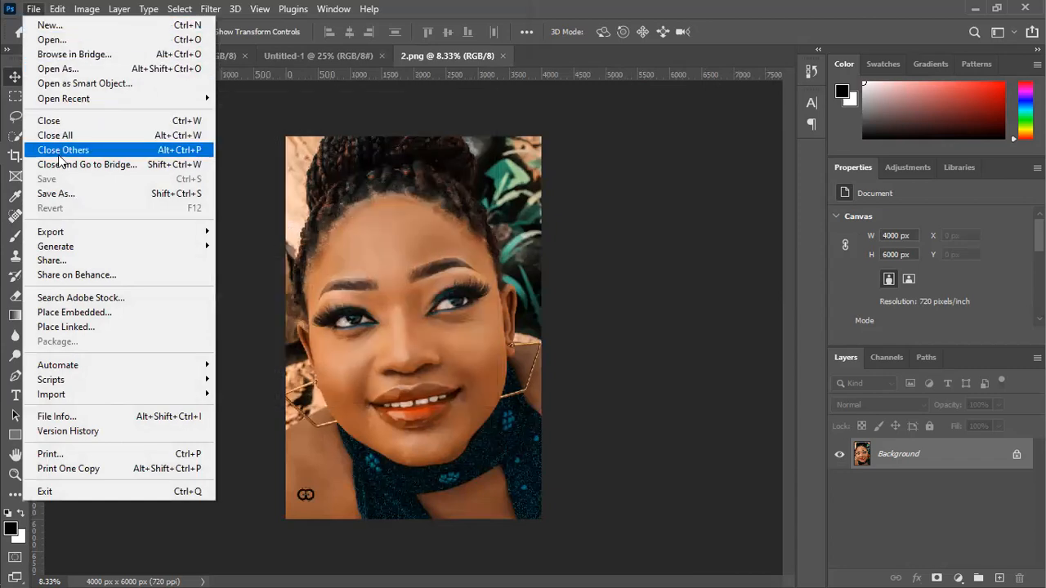
click(59, 40)
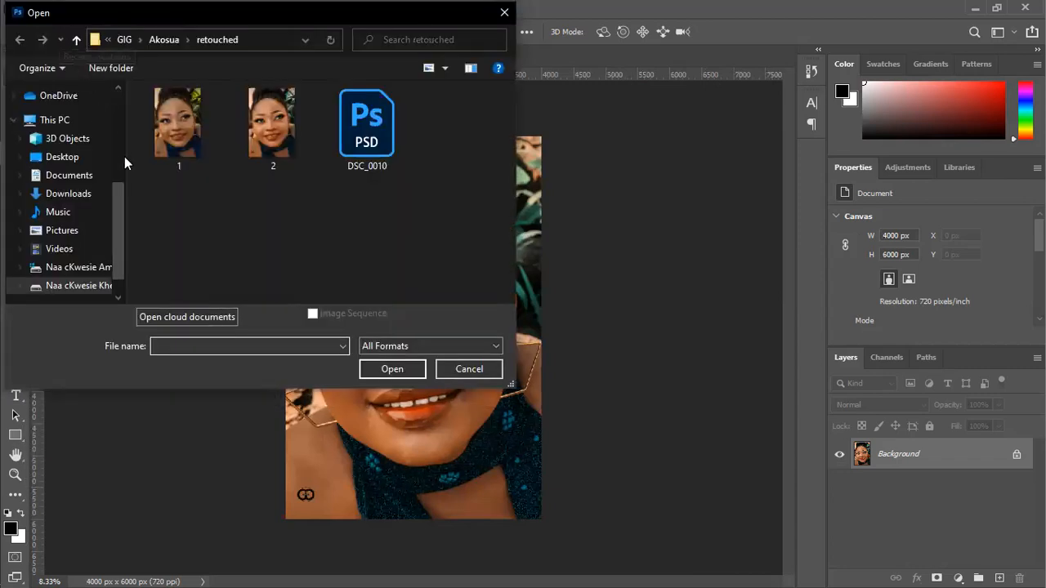
click(162, 41)
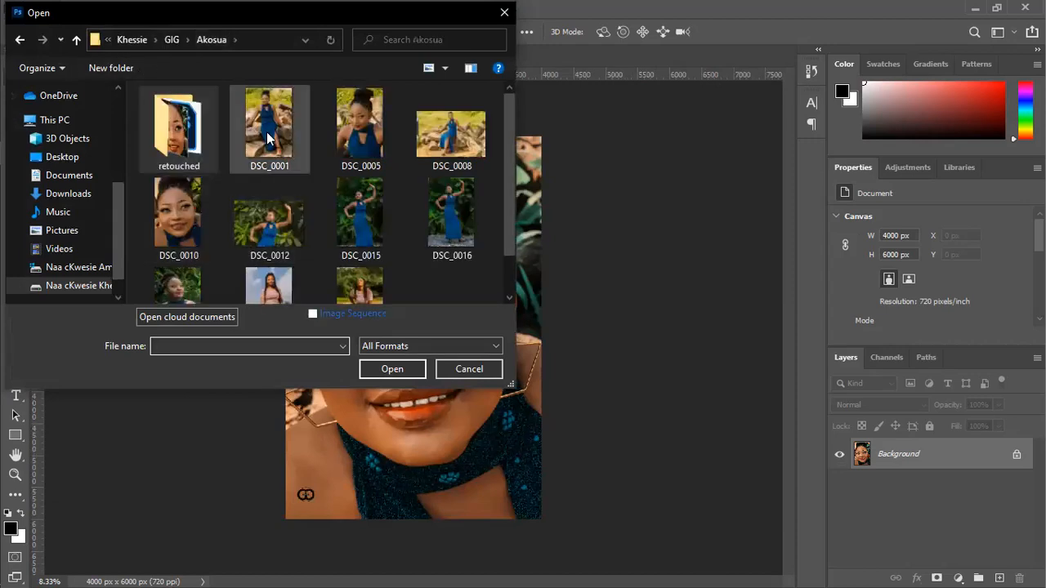
click(179, 223)
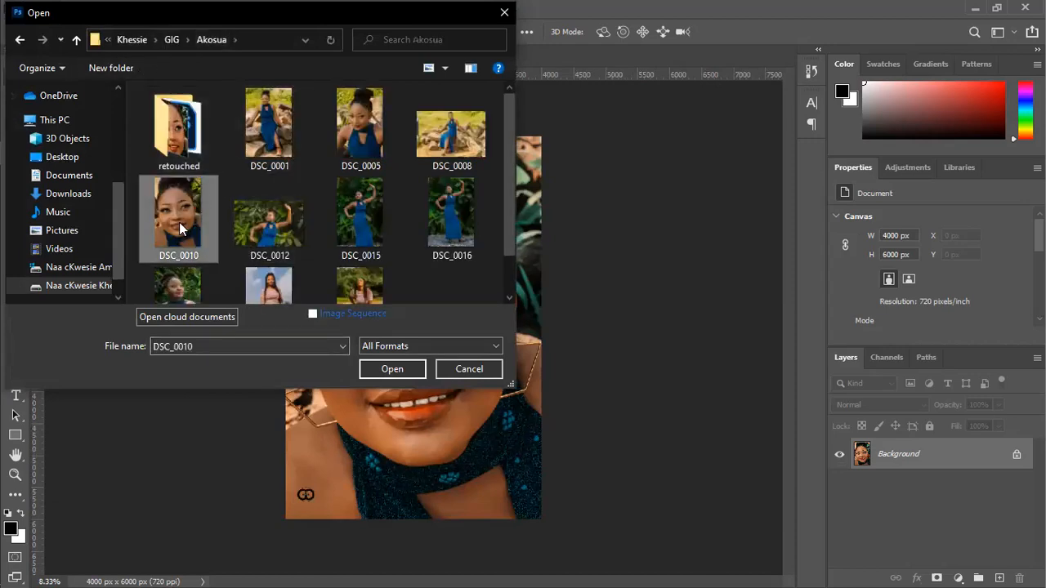
double_click(179, 222)
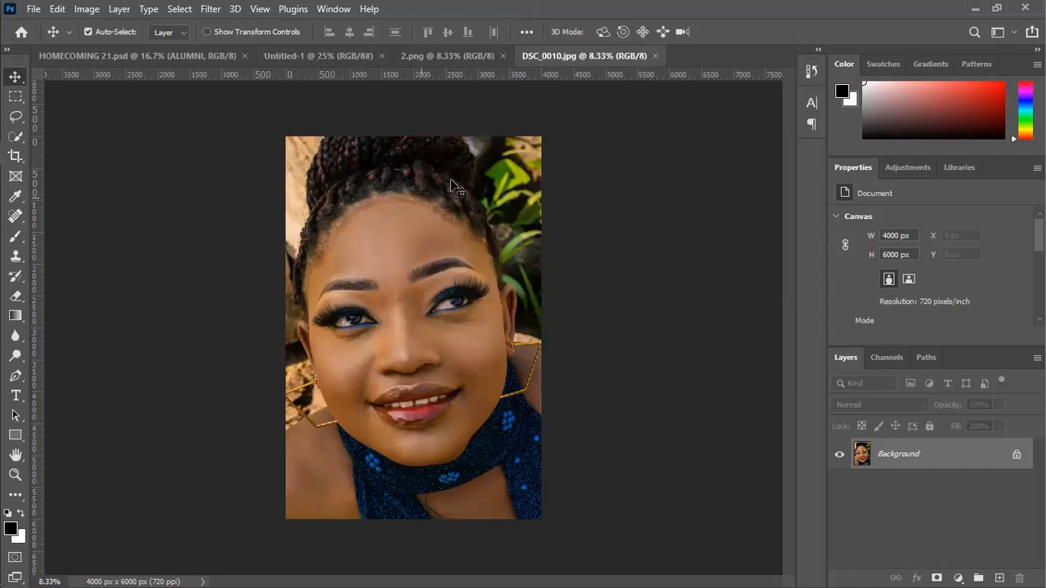
drag(573, 56, 452, 67)
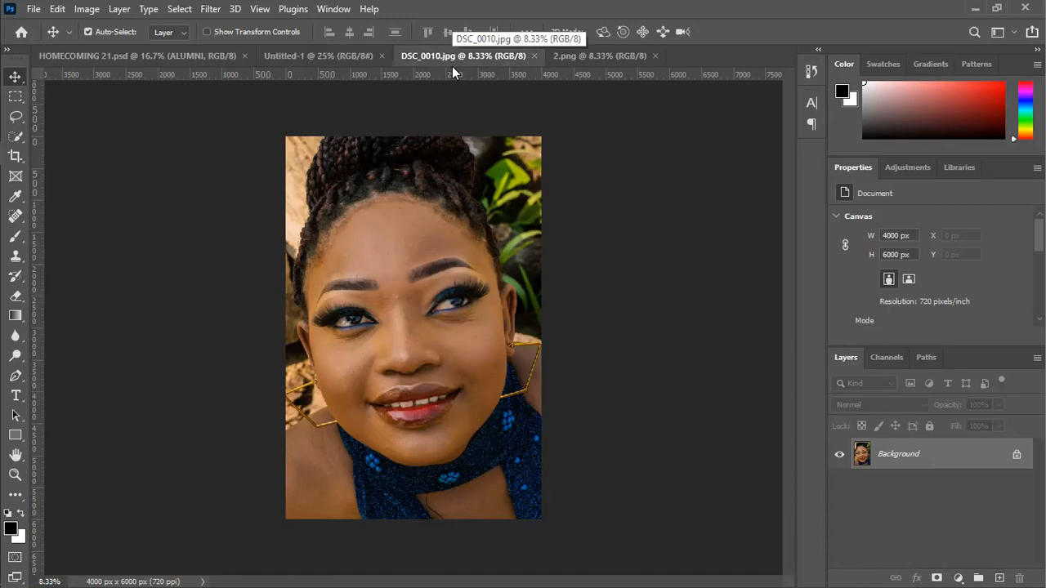
Compare the blank Untitled-1 document with the original portrait DSC_0010.jpg and the retouched 2.png
click(314, 56)
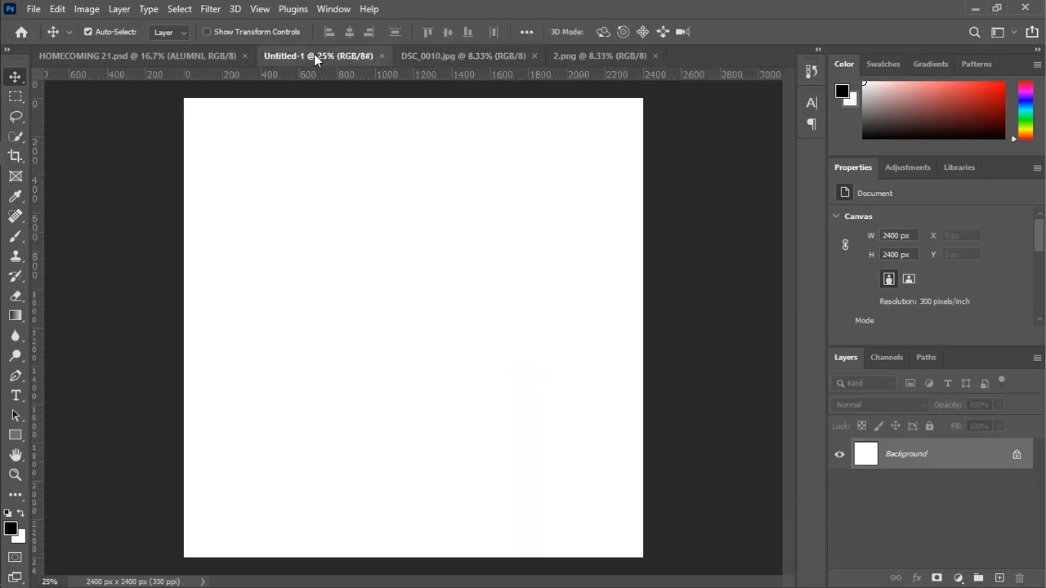
click(490, 54)
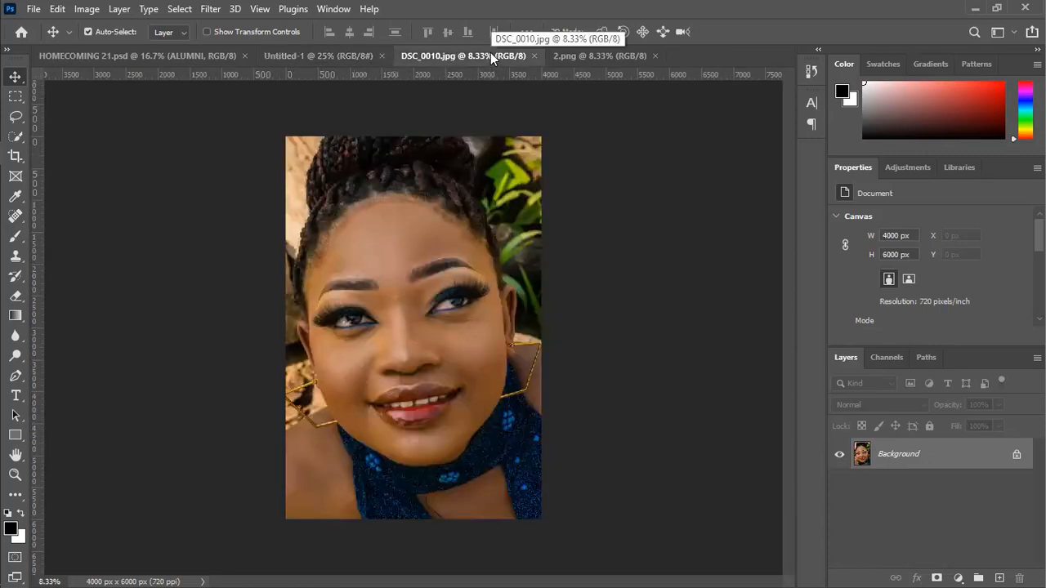
click(305, 58)
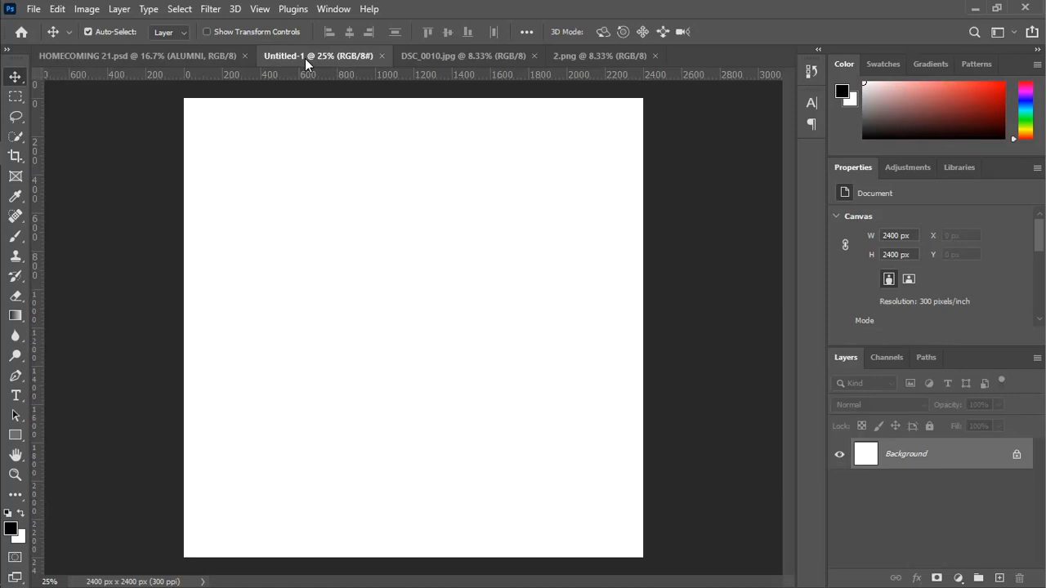
click(421, 57)
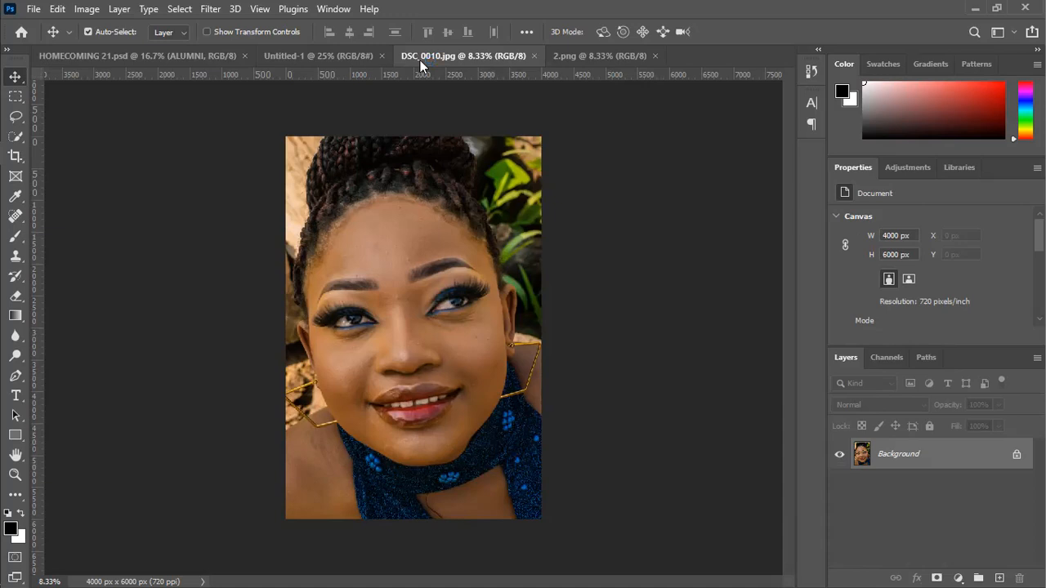
click(580, 54)
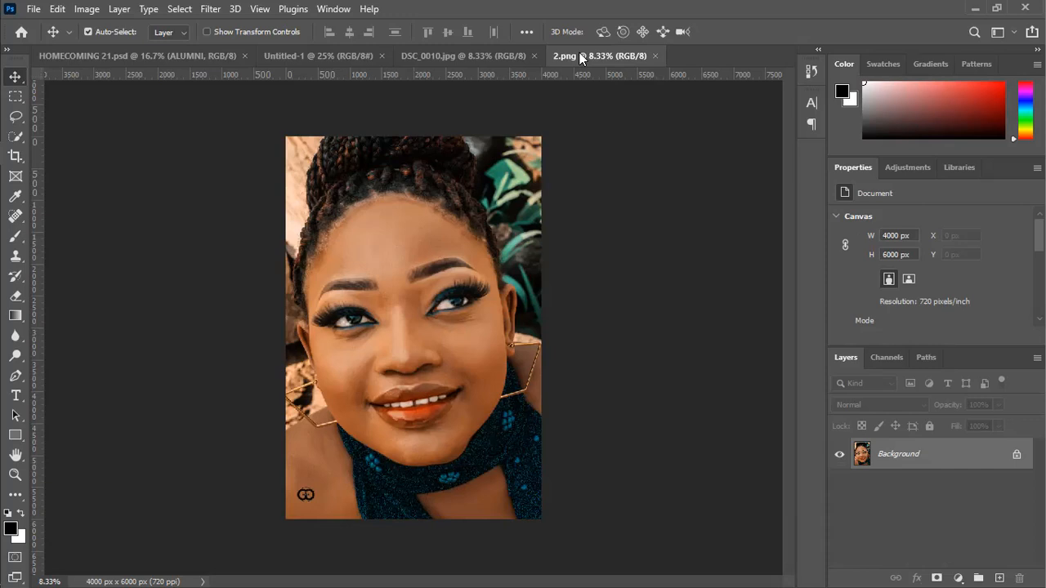
Open 1.png from the retouched folder and close it again
key(ctrl)
key(ctrl+o)
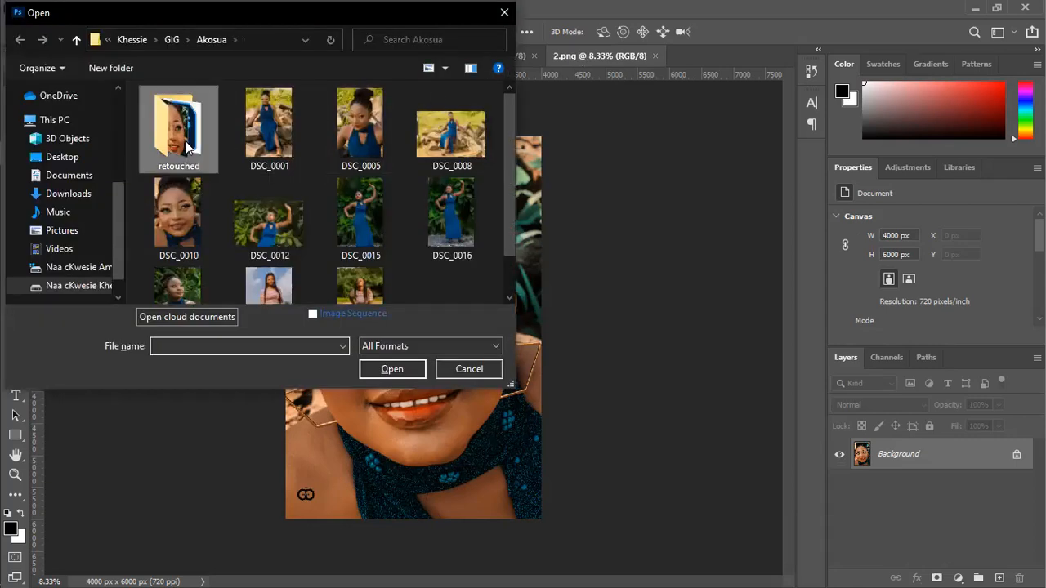
double_click(185, 141)
click(183, 143)
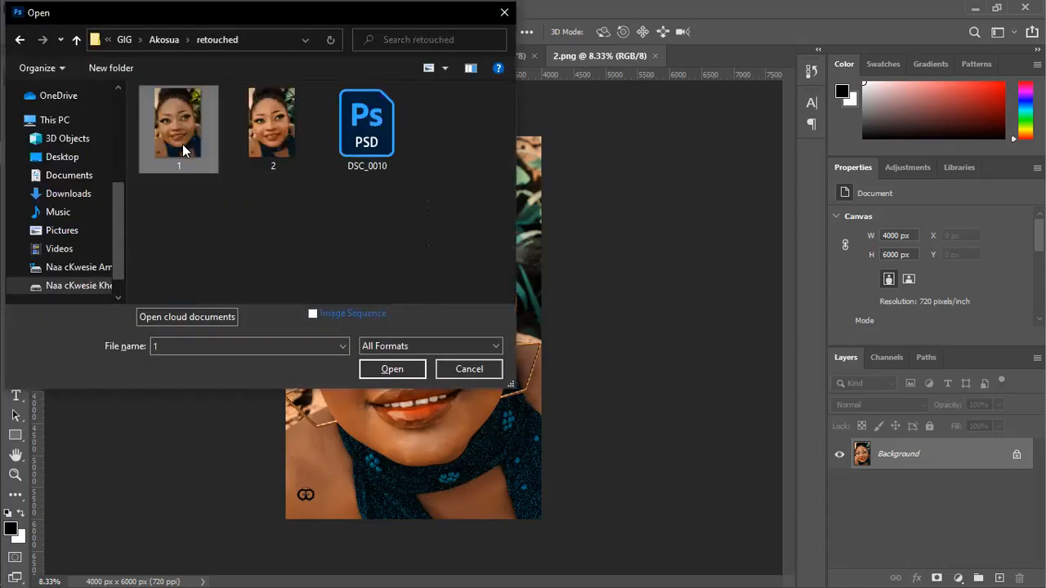
double_click(182, 144)
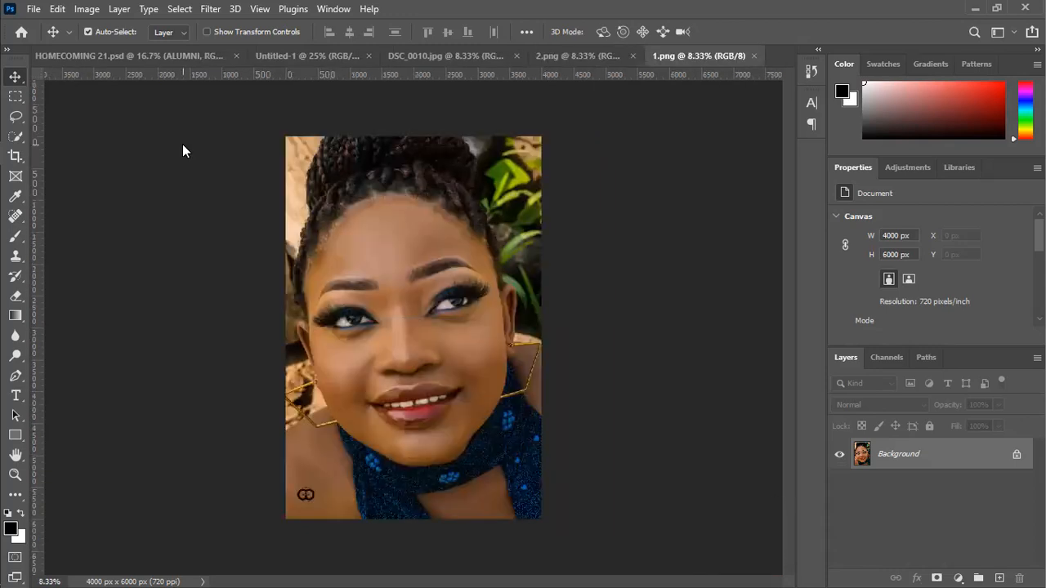
click(754, 56)
Review DSC_0010.jpg against 2.png and open the retouched portrait 1.png from the retouched folder for comparison
click(461, 61)
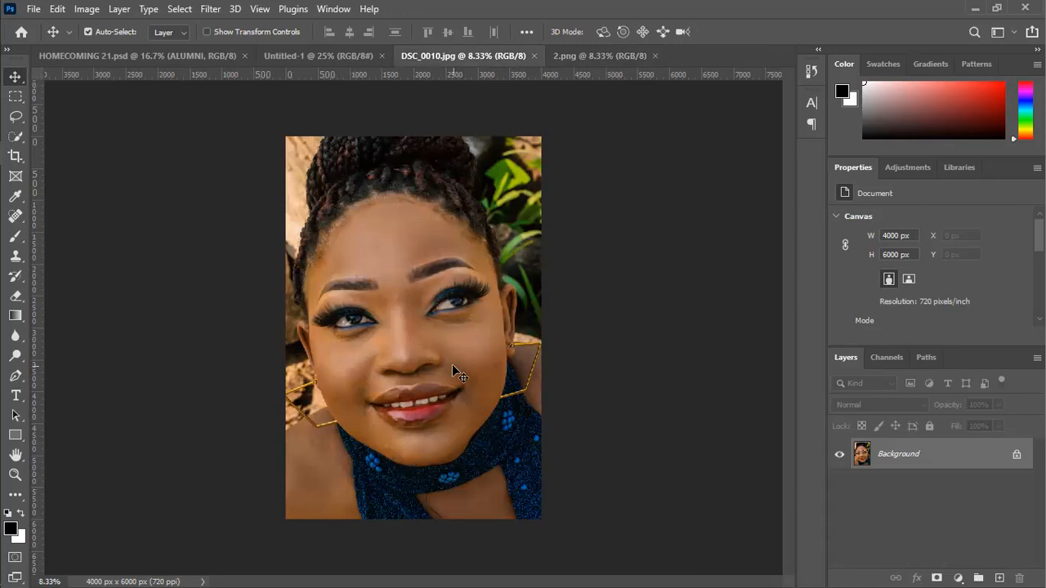
click(605, 58)
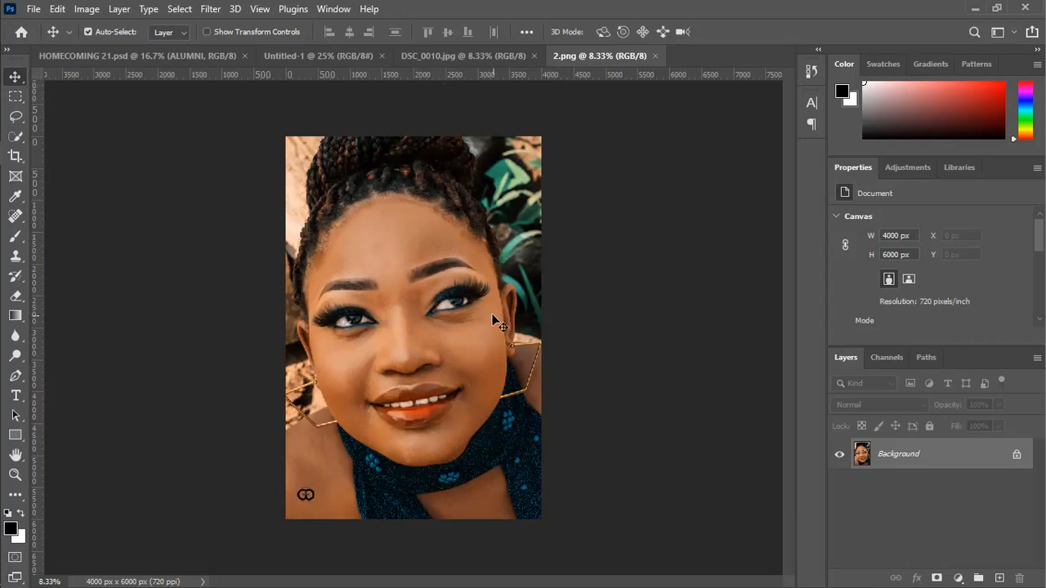
key(ctrl)
key(ctrl+o)
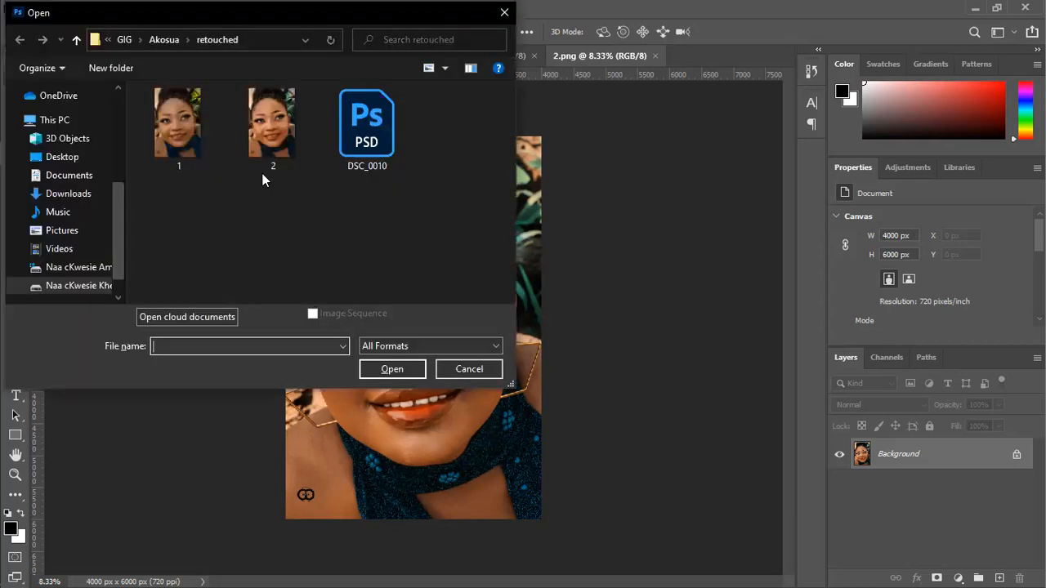
click(198, 140)
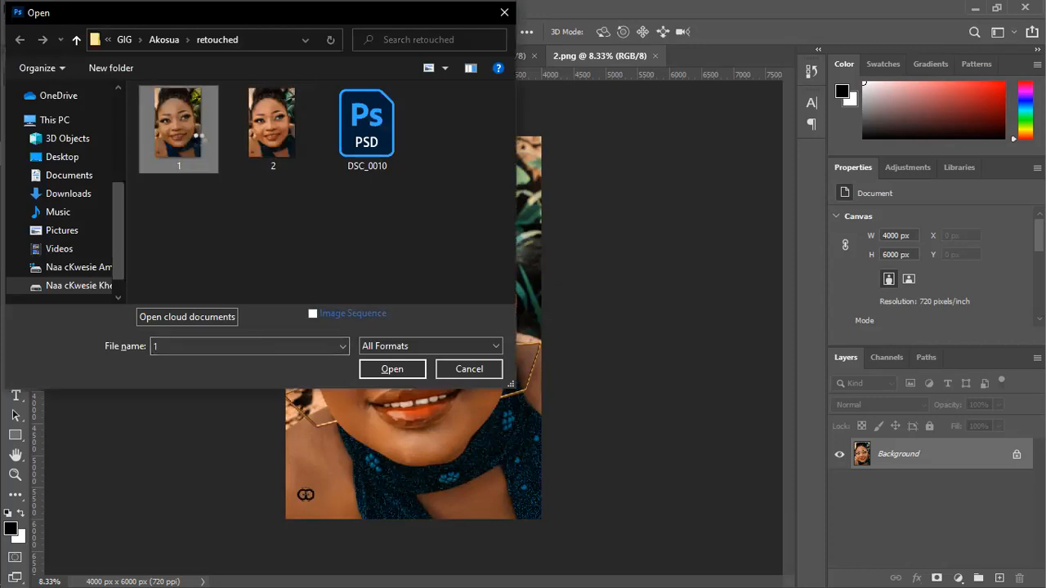
double_click(198, 140)
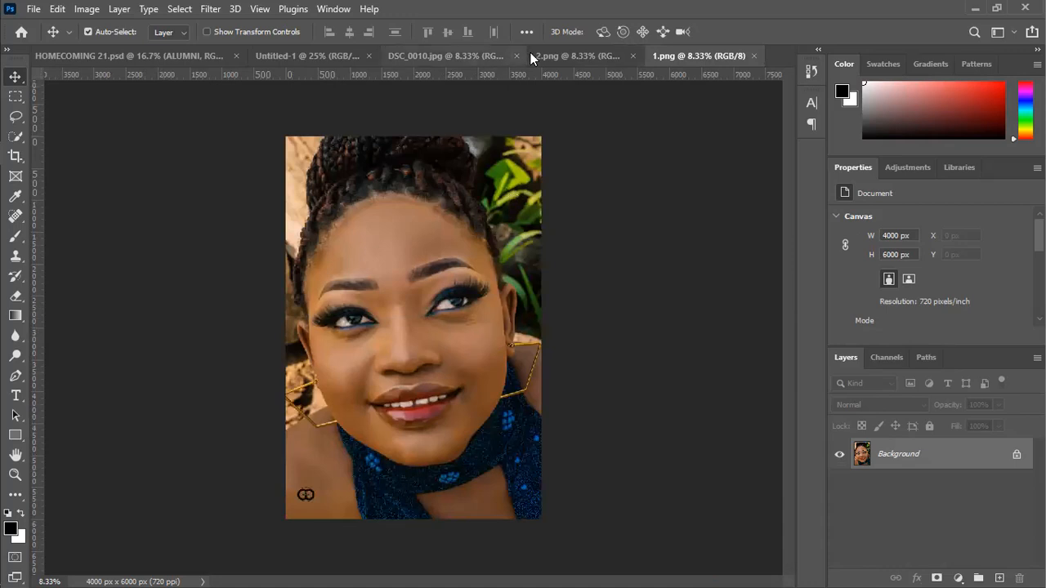
Compare the color and skin treatment of the portrait across 2.png, DSC_0010.jpg and 1.png
click(558, 54)
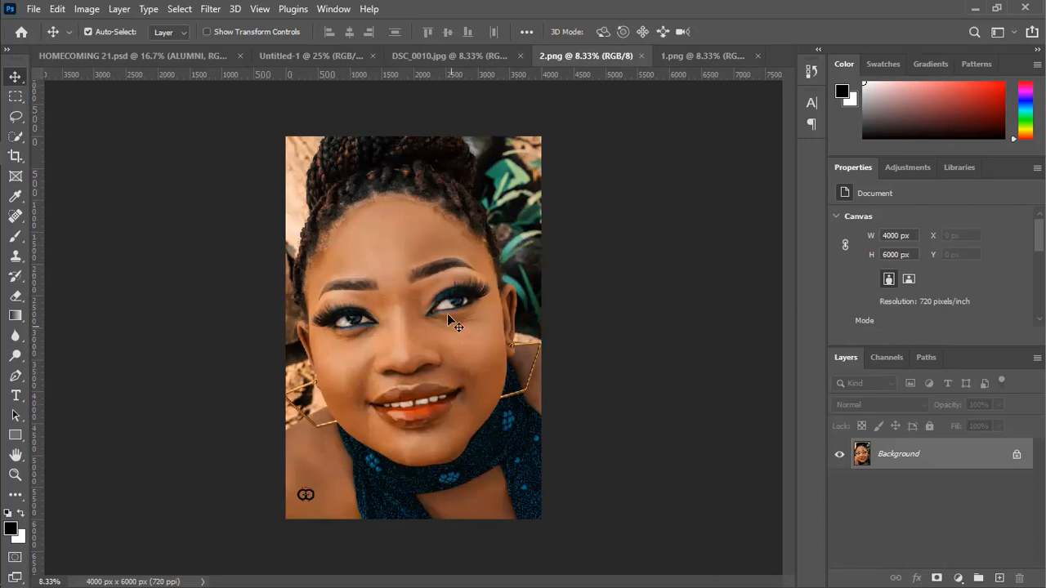
click(449, 55)
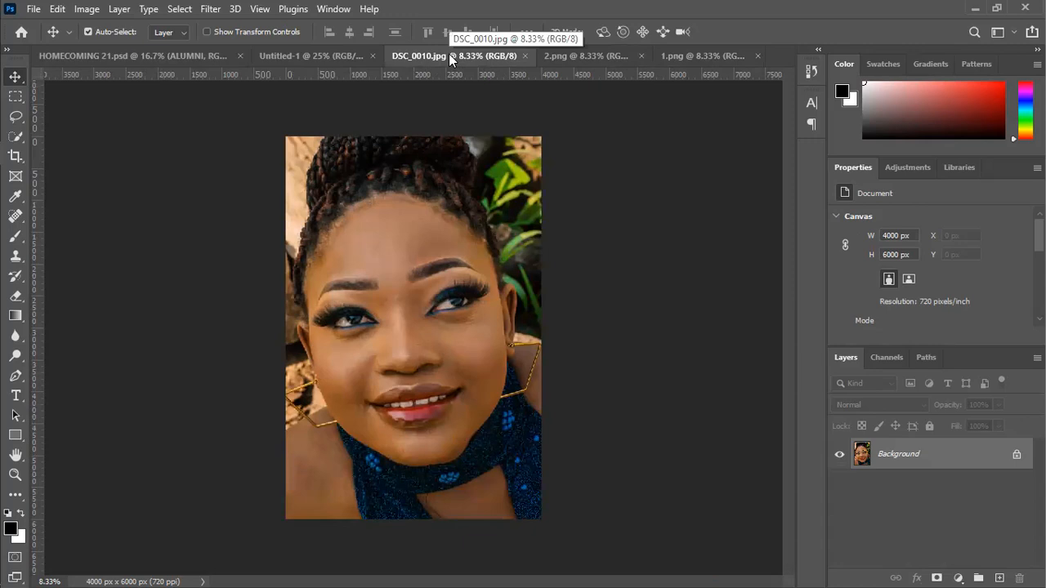
click(685, 54)
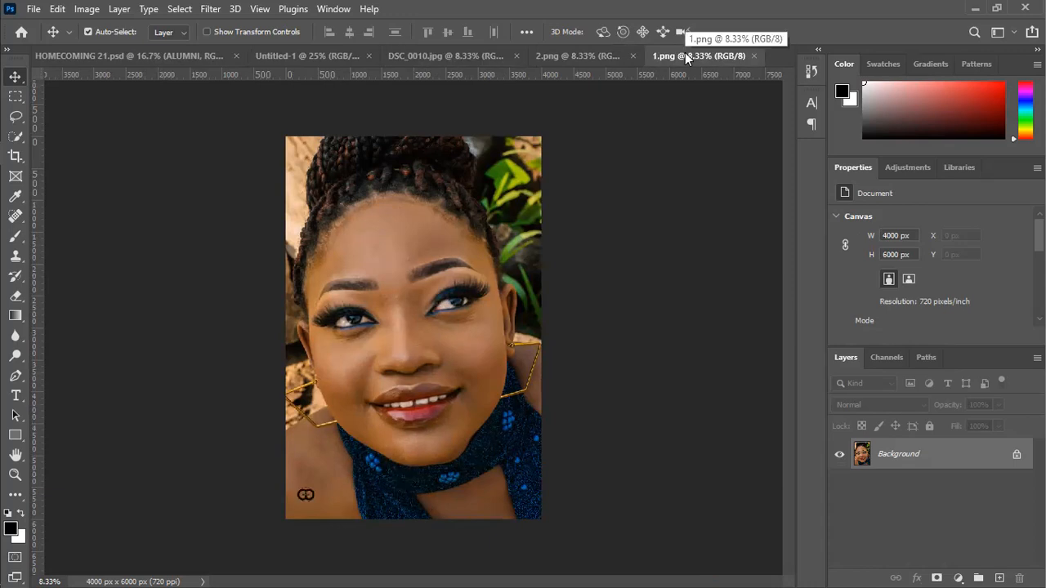
Magnify the original portrait DSC_0010.jpg and circle the blemishes on the forehead, between the eyebrows and on the nose
click(450, 56)
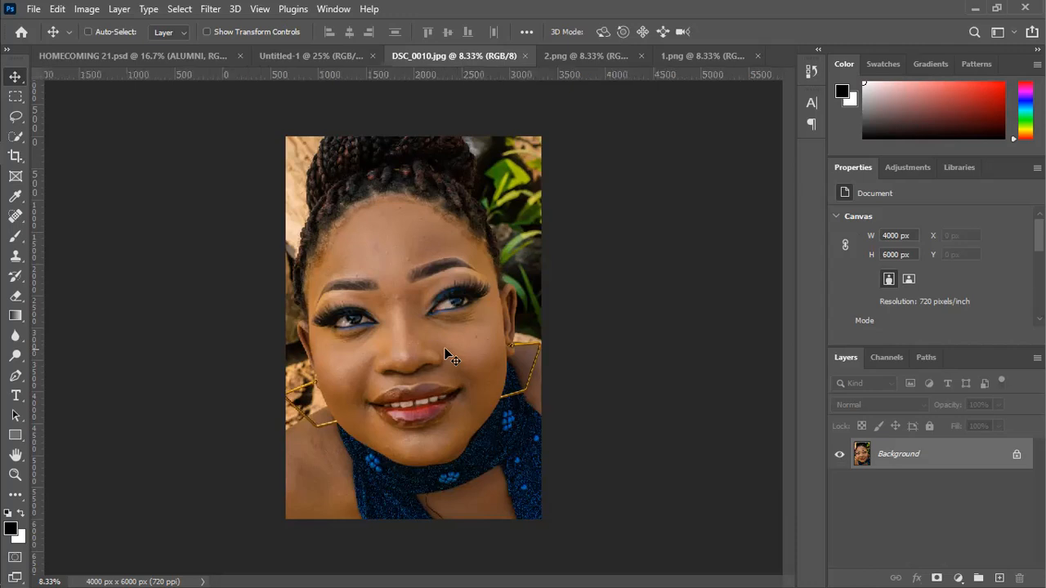
key(ctrl+plus)
key(ctrl+plus)
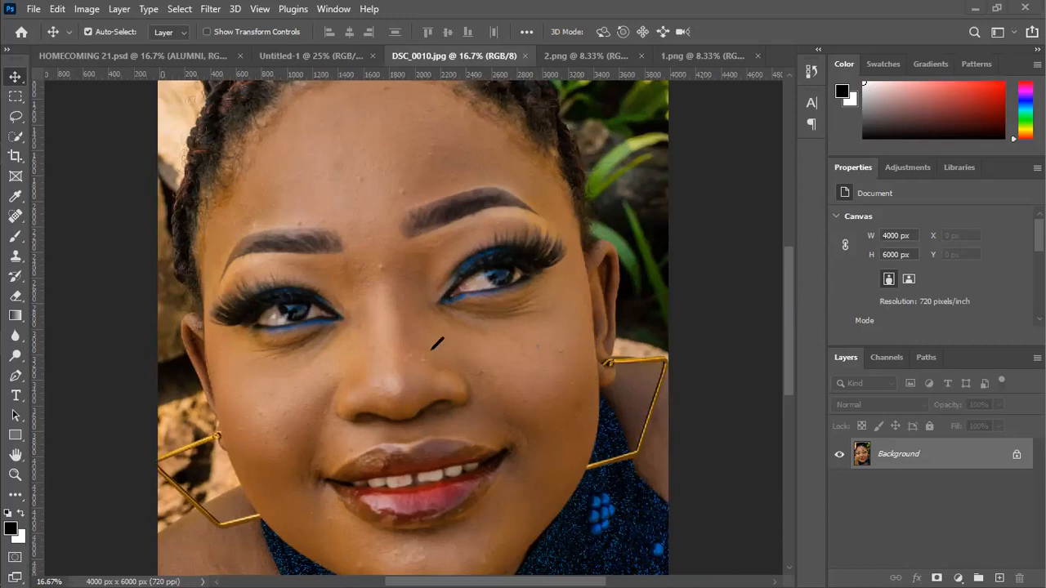
mouse_move(431, 346)
mouse_down()
mouse_move(411, 343)
mouse_move(404, 360)
mouse_move(427, 372)
mouse_move(431, 340)
mouse_up()
mouse_move(380, 254)
mouse_down()
mouse_move(389, 269)
mouse_move(379, 255)
mouse_up()
mouse_move(418, 167)
mouse_down()
mouse_move(418, 221)
mouse_move(405, 173)
mouse_up()
mouse_move(358, 173)
mouse_down()
mouse_move(370, 180)
mouse_move(354, 174)
mouse_up()
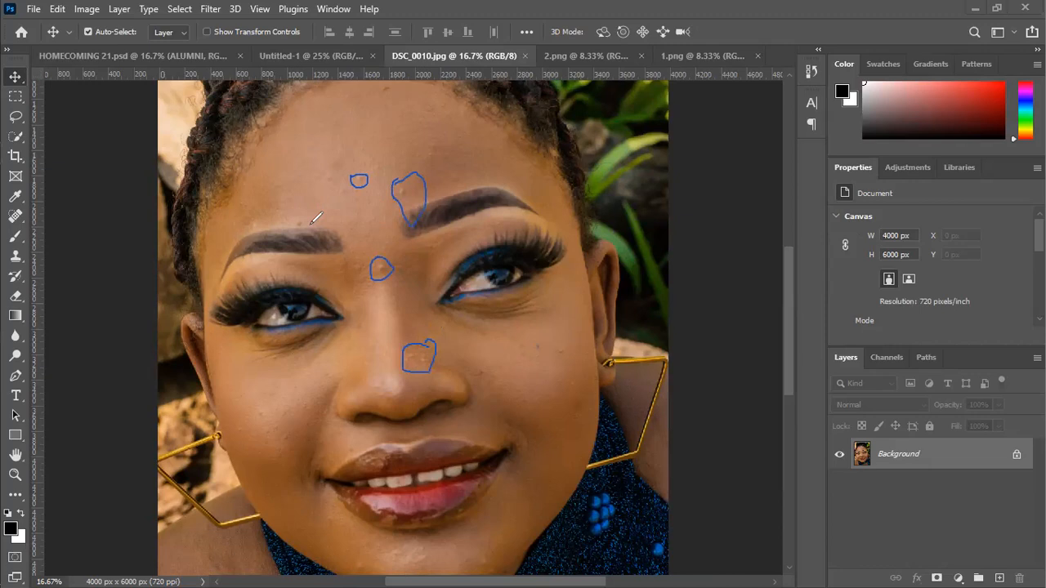
Circle the areas around and under both eyes and mark the gap between the front teeth in DSC_0010.jpg
mouse_move(269, 299)
mouse_down()
mouse_move(316, 296)
mouse_move(330, 311)
mouse_move(296, 342)
mouse_move(264, 338)
mouse_move(260, 315)
mouse_move(278, 298)
mouse_up()
mouse_move(459, 281)
mouse_down()
mouse_move(519, 248)
mouse_move(533, 257)
mouse_move(511, 311)
mouse_move(467, 302)
mouse_move(461, 266)
mouse_up()
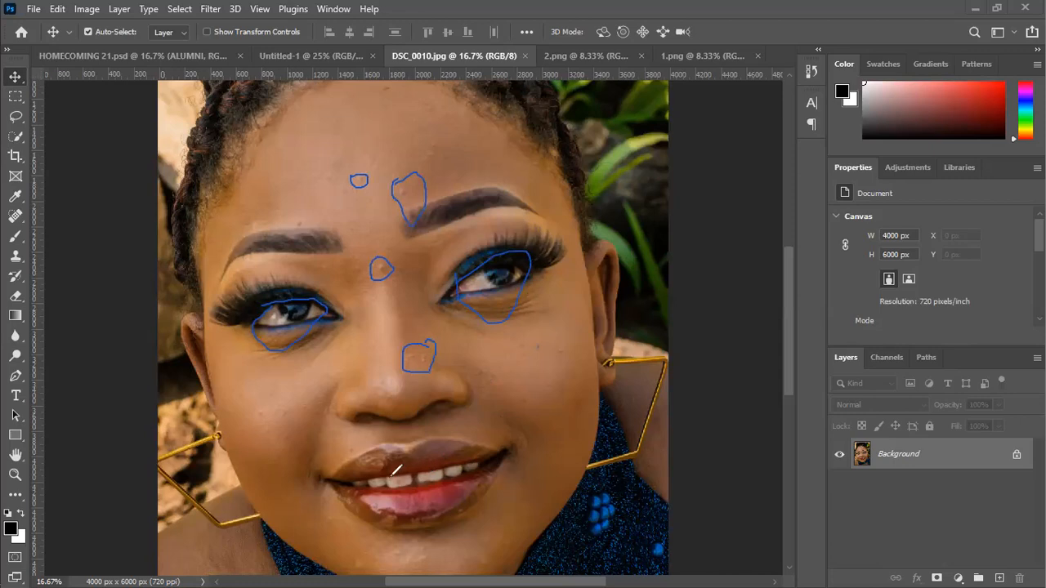
mouse_move(394, 472)
mouse_down()
mouse_move(412, 472)
mouse_move(409, 515)
mouse_move(415, 485)
mouse_up()
key(ctrl+z)
mouse_move(392, 474)
mouse_down()
mouse_move(418, 474)
mouse_move(399, 495)
mouse_move(394, 474)
mouse_up()
key(ctrl)
key(ctrl+minus)
key(ctrl+minus)
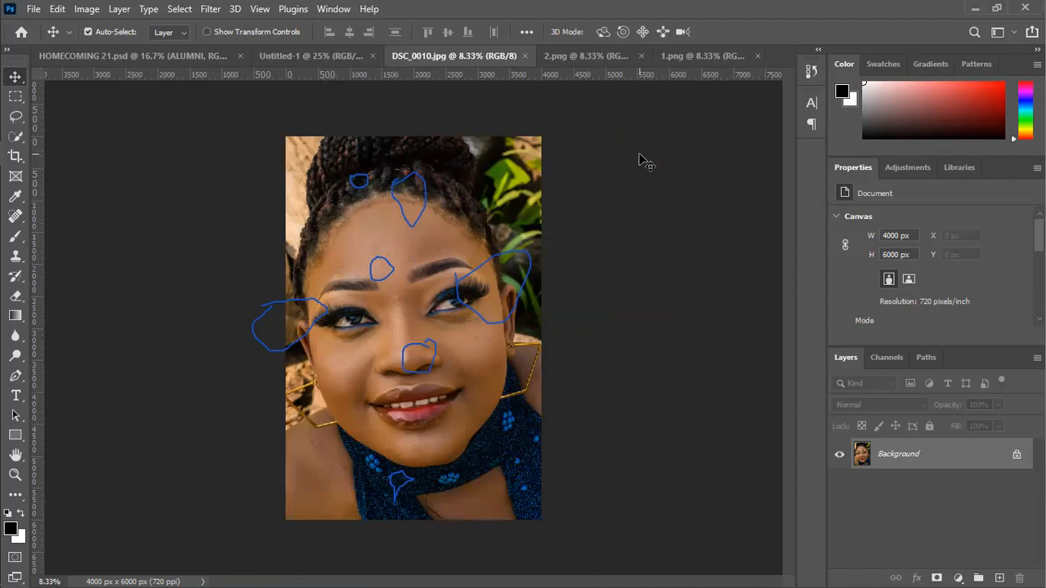
key(ctrl)
key(ctrl+plus)
key(ctrl+minus)
key(ctrl+plus)
key(ctrl+plus)
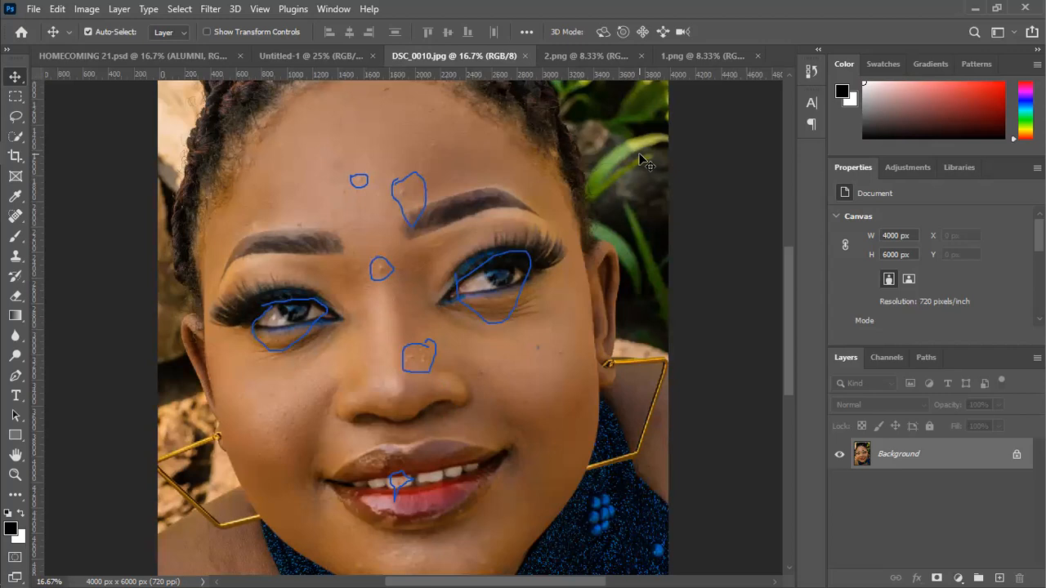
Review the retouched portraits 1.png and 2.png, and magnify 1.png to 25% to inspect the face
click(580, 57)
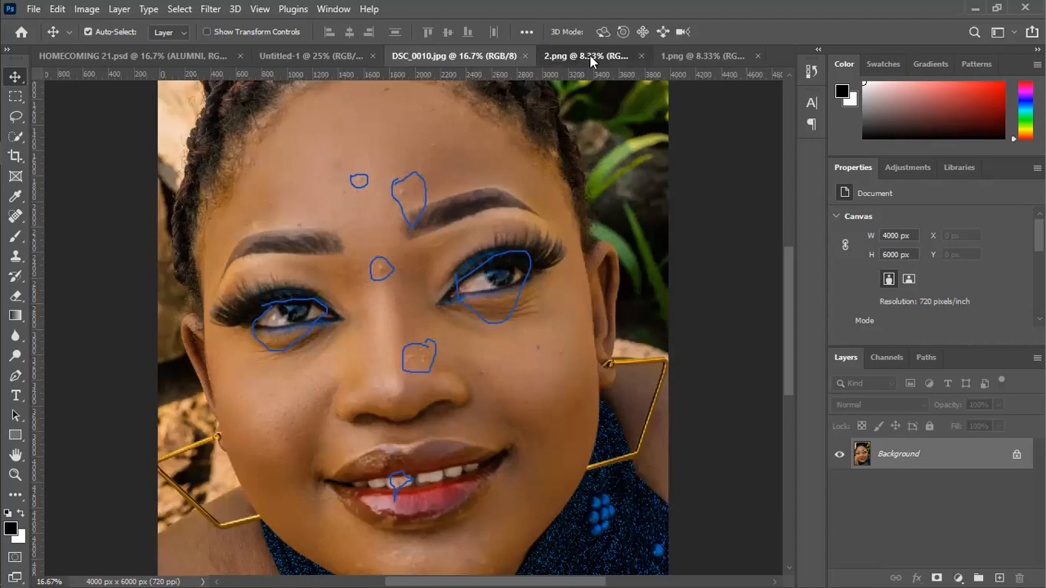
click(692, 56)
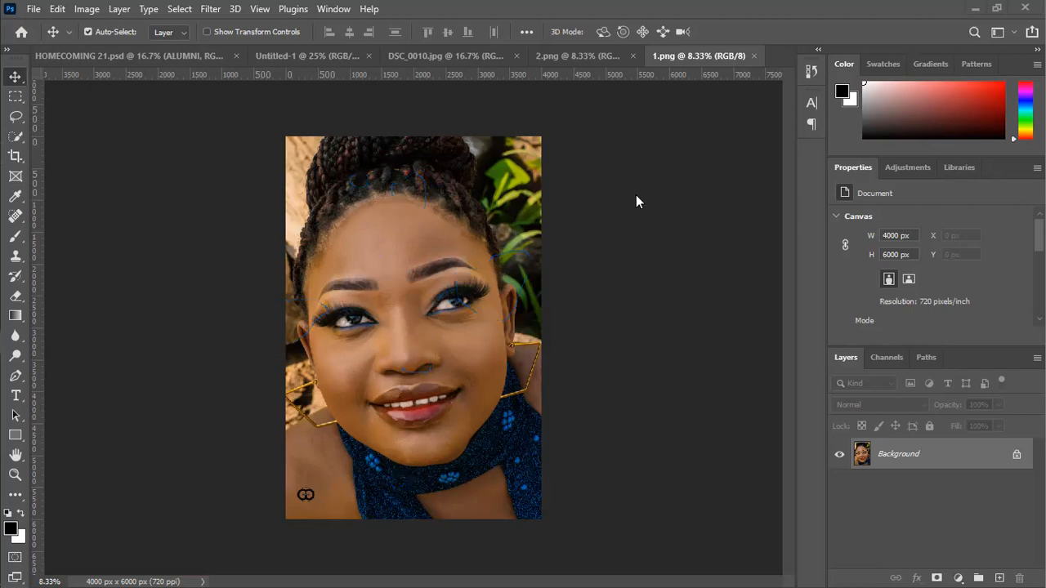
click(570, 54)
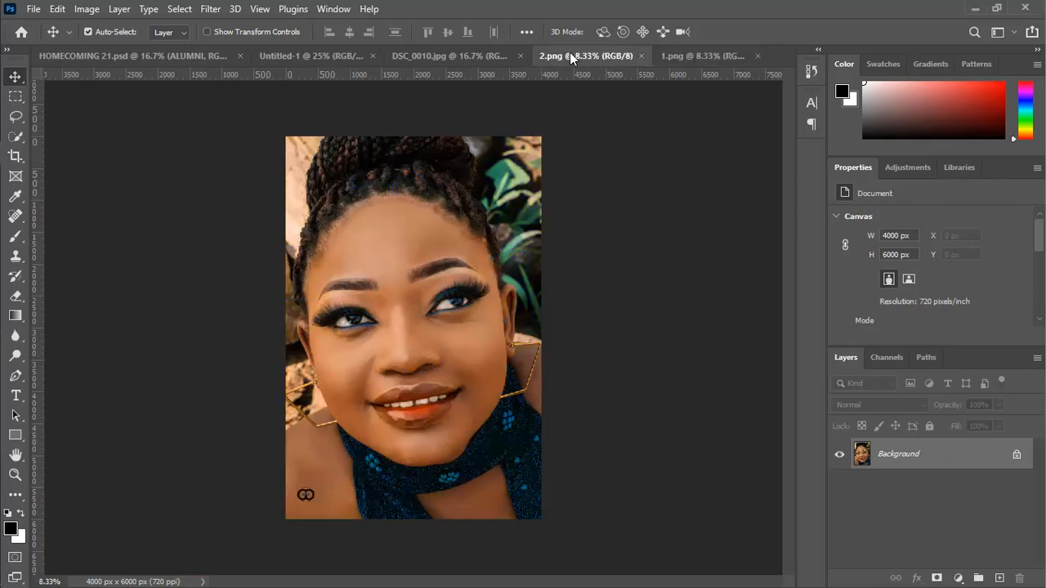
click(677, 57)
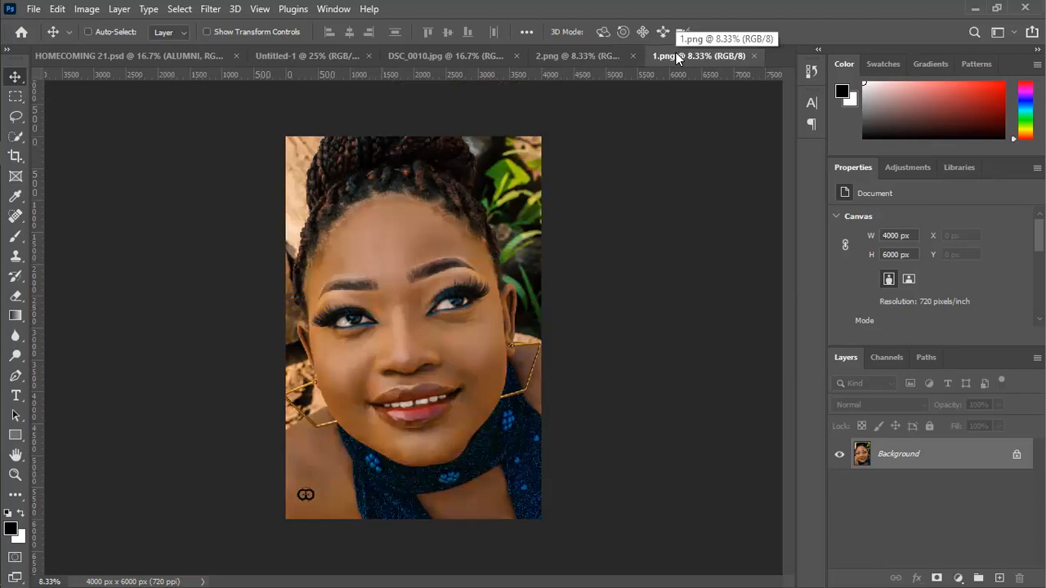
key(ctrl+plus)
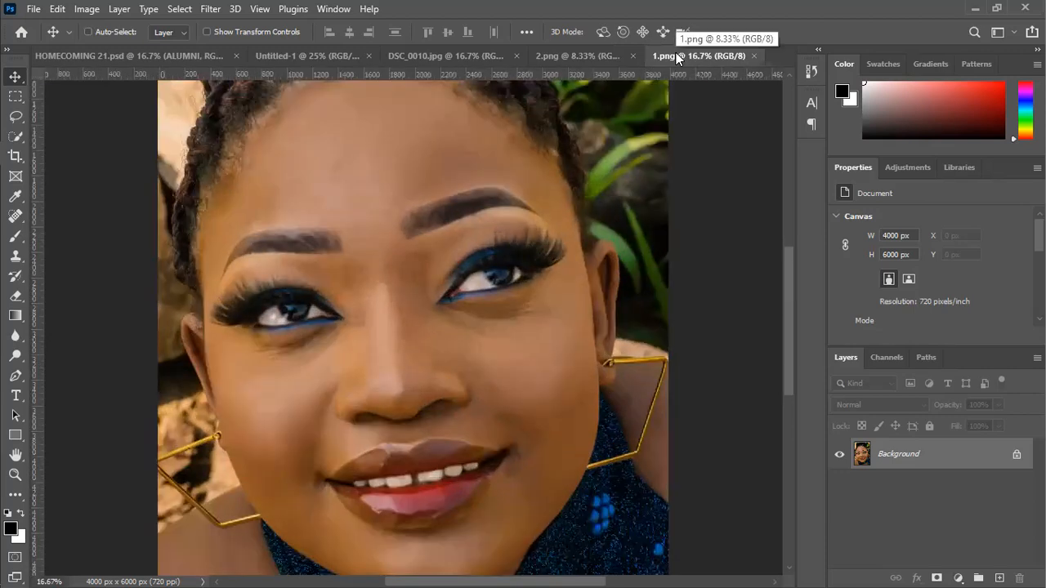
key(ctrl+plus)
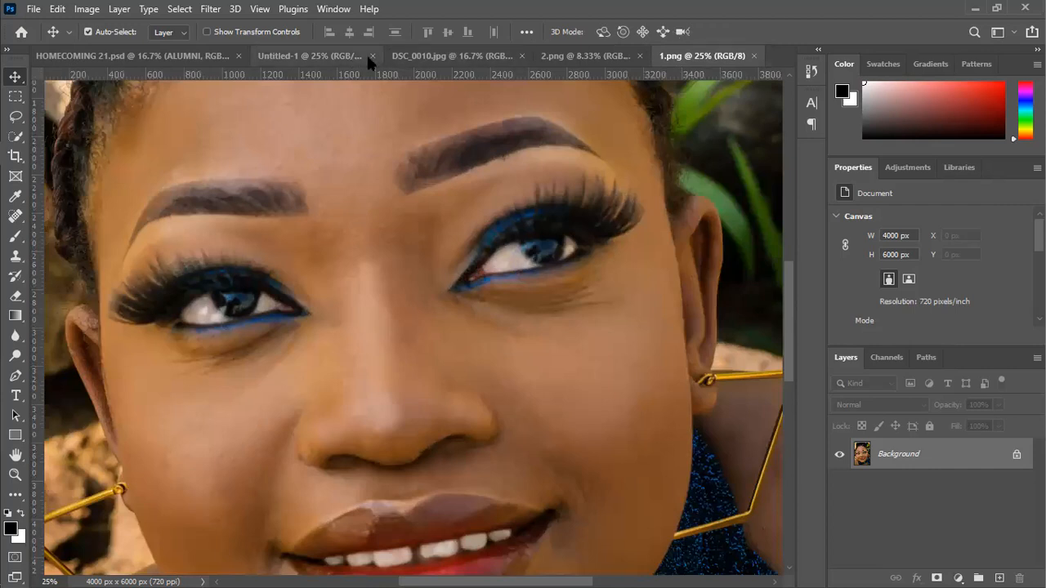
Compare the skin, eyes and teeth in the original DSC_0010.jpg with the magnified 1.png
click(420, 55)
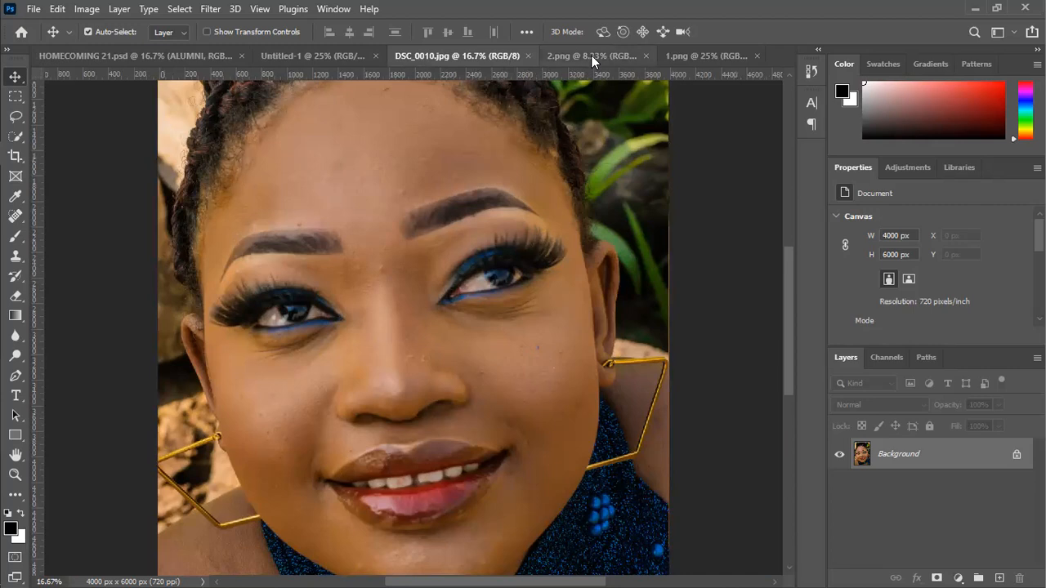
click(675, 57)
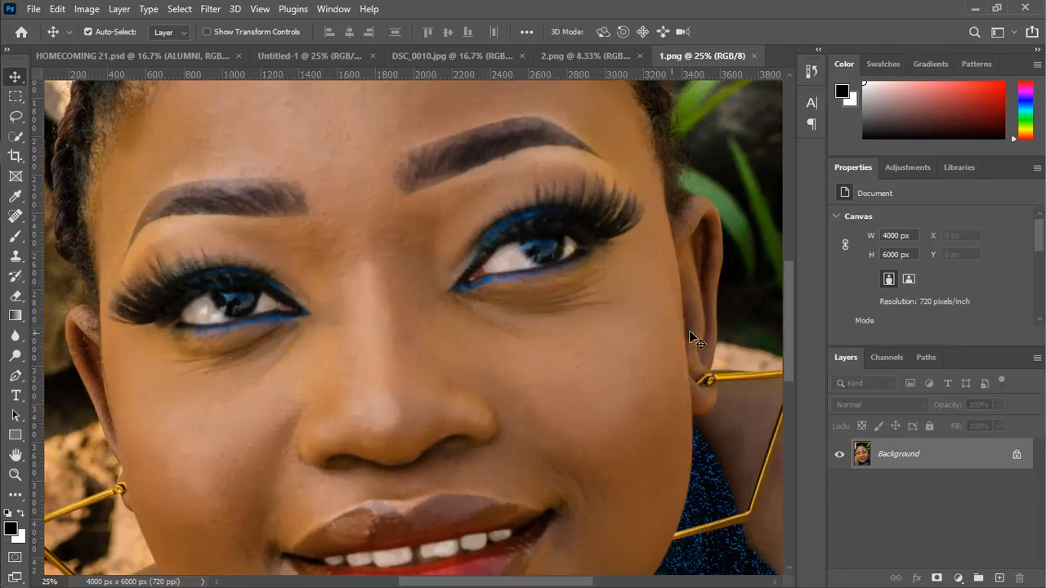
drag(785, 351, 787, 363)
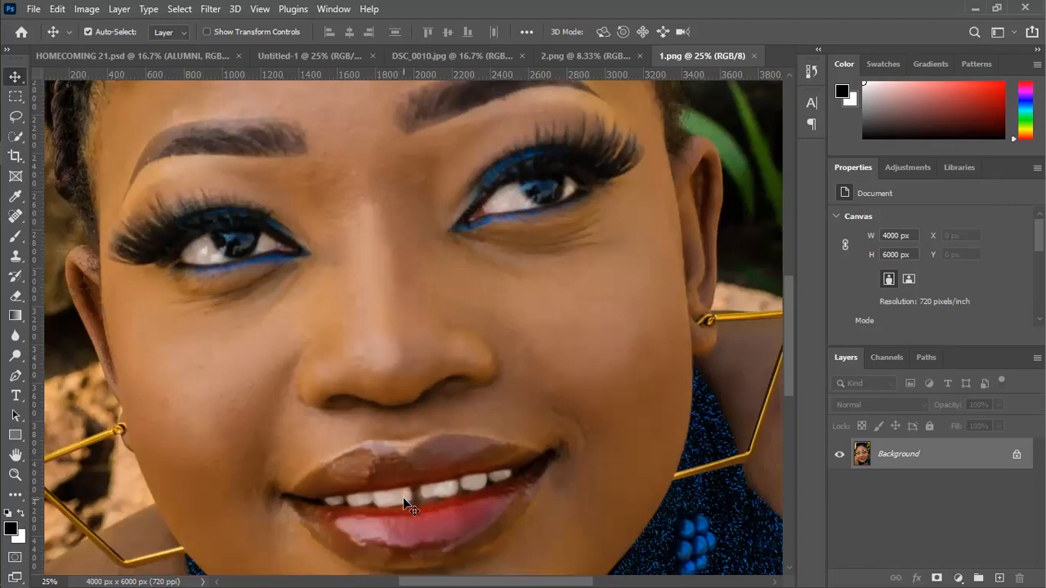
click(458, 55)
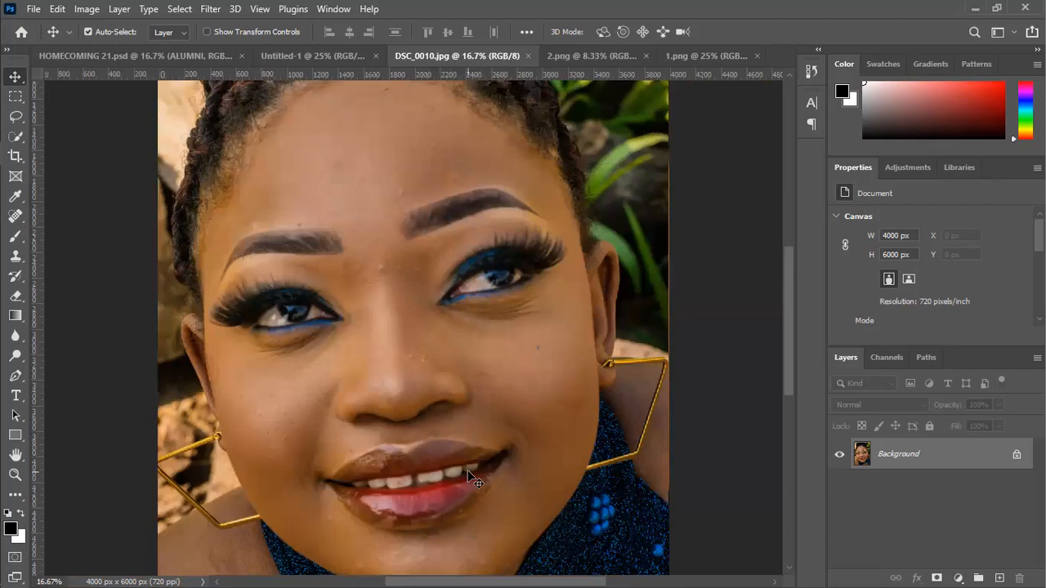
click(698, 56)
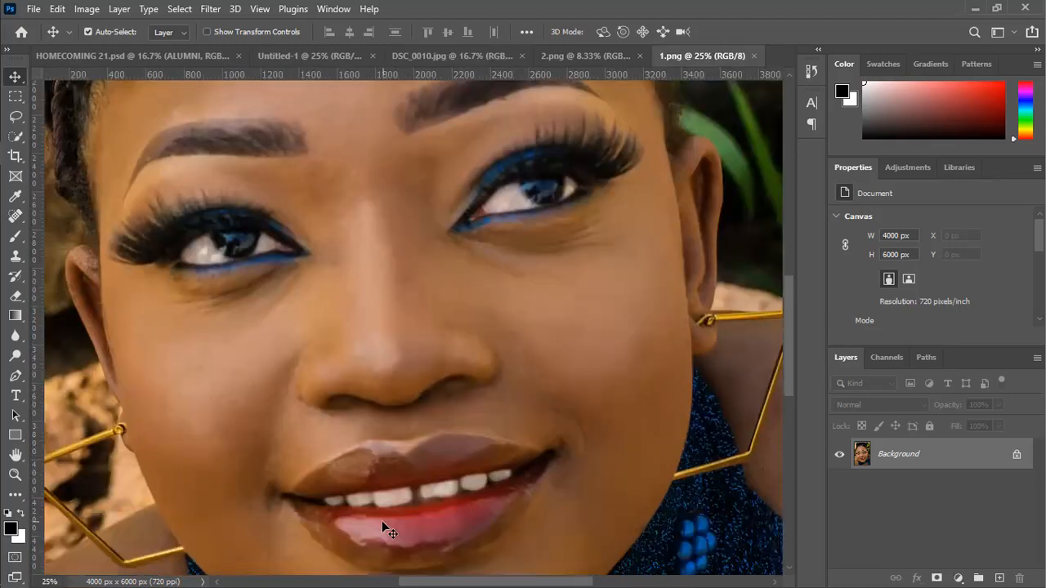
Fit DSC_0010.jpg back to a full view at 8.33% and compare it with 2.png
click(434, 50)
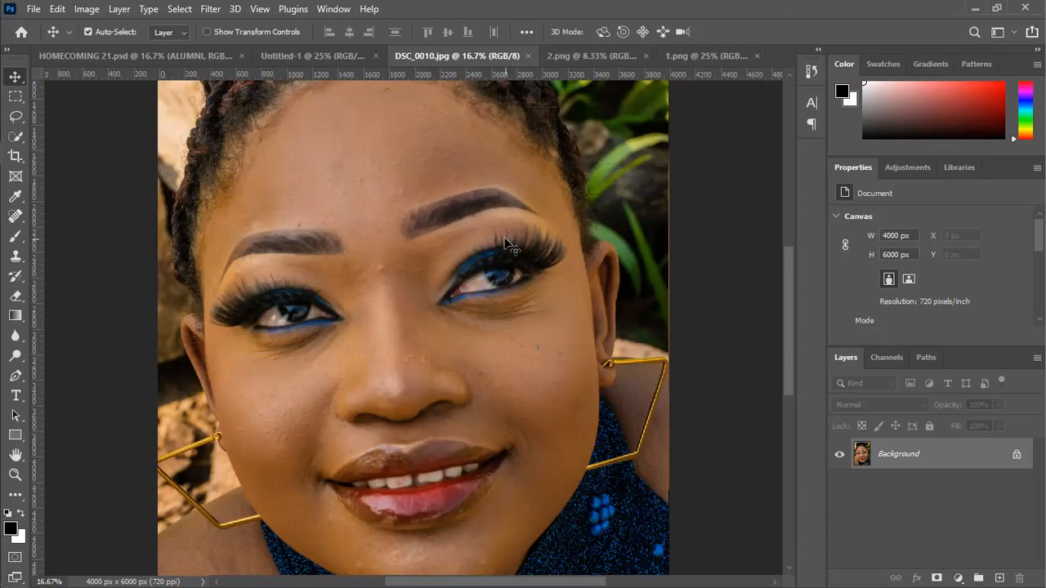
key(ctrl+minus)
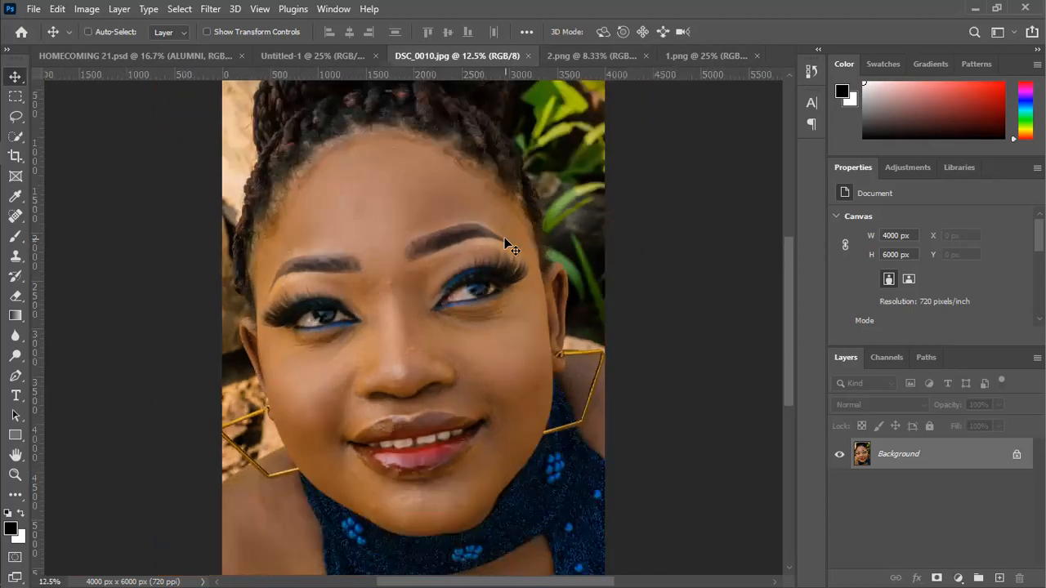
key(ctrl+minus)
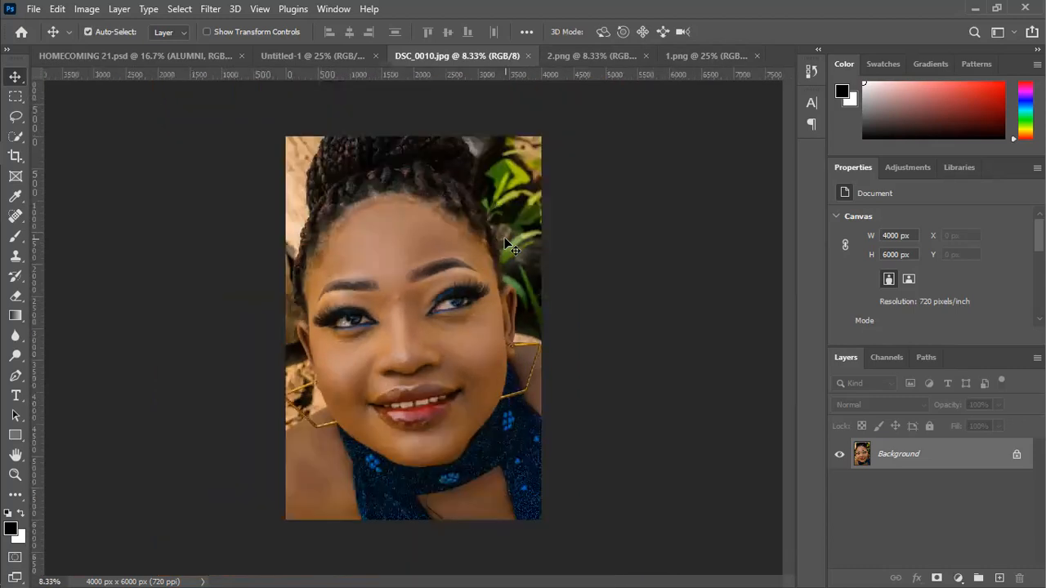
click(601, 58)
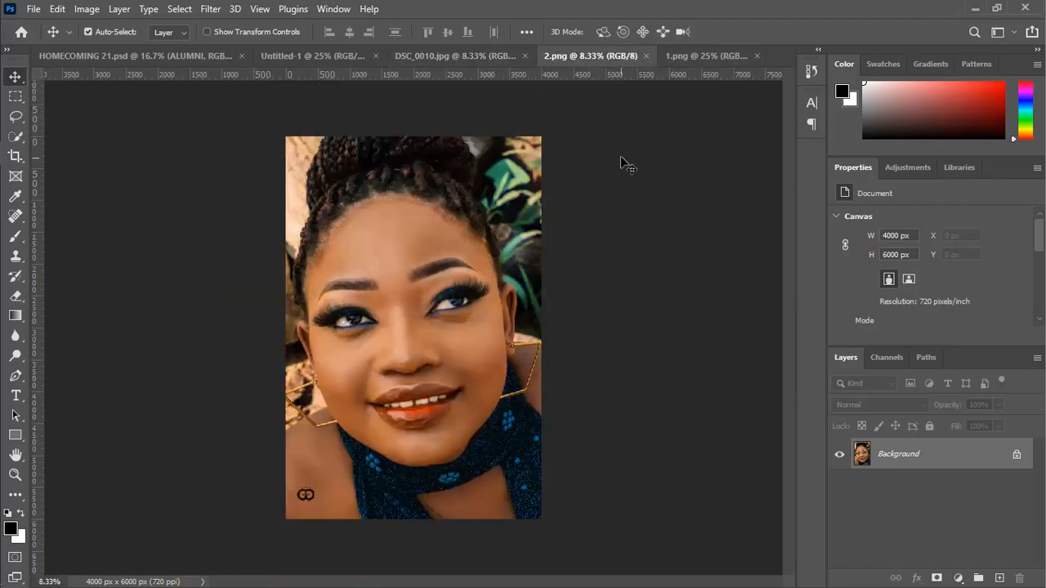
Look through the COUNTDOWN pics folder for another photo to open
key(ctrl)
key(ctrl+o)
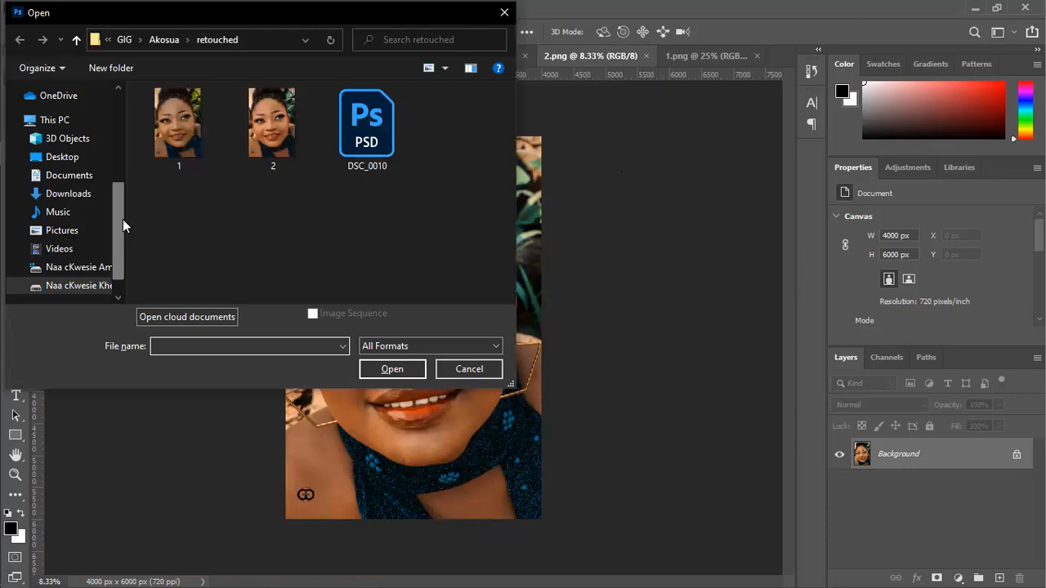
drag(121, 219, 127, 143)
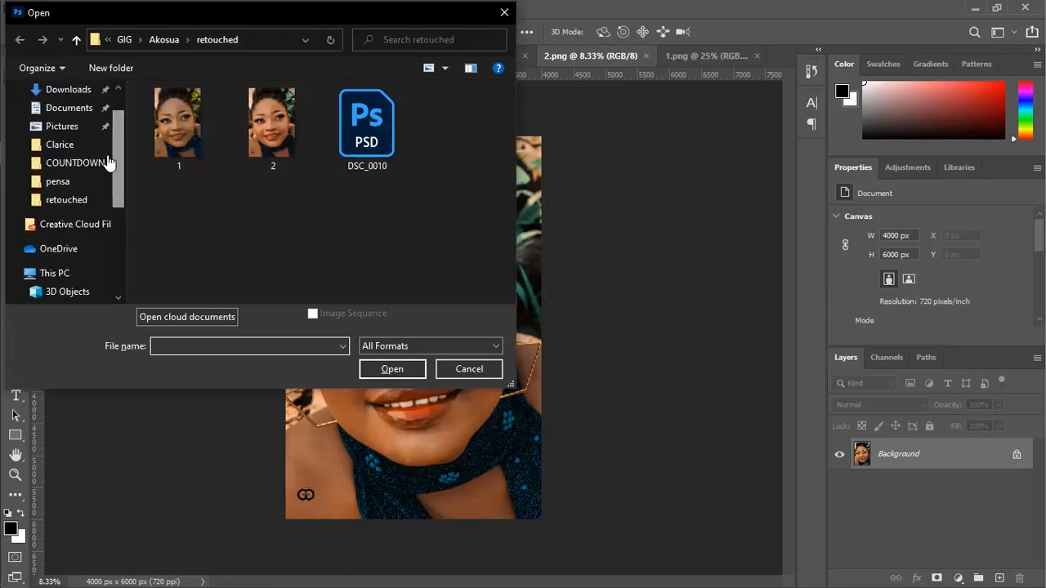
click(109, 163)
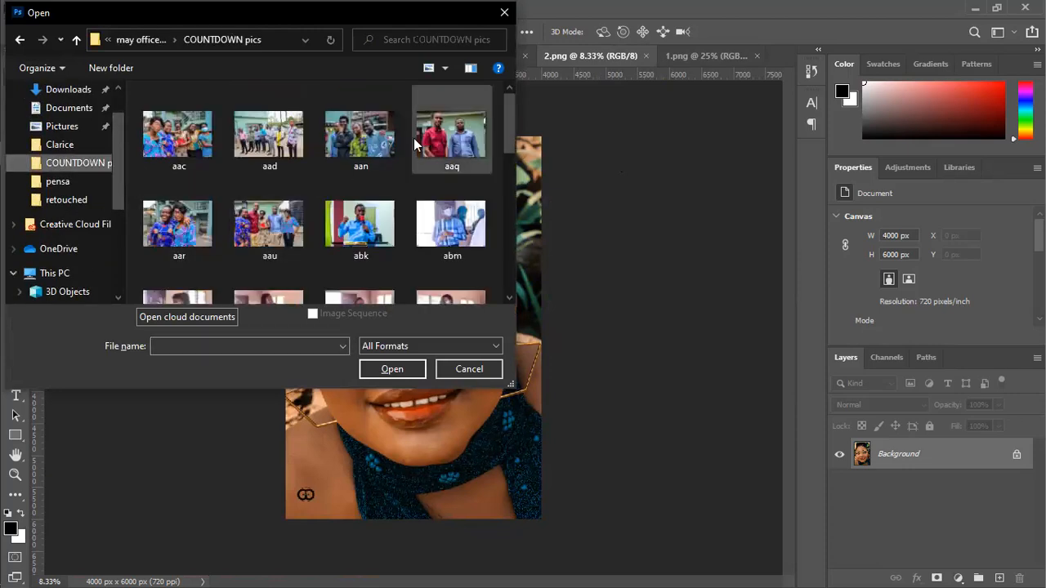
drag(507, 124, 510, 325)
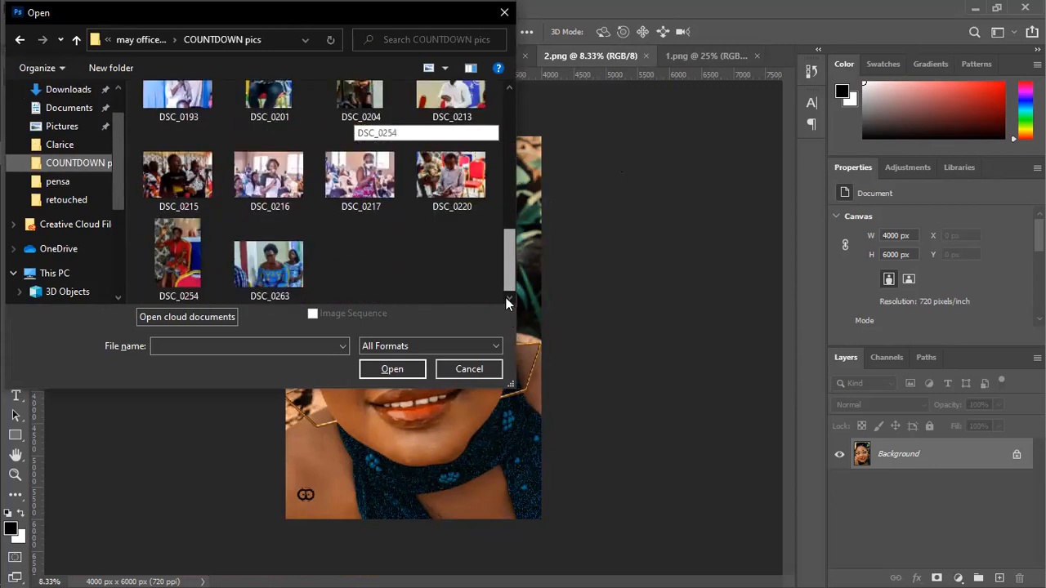
drag(504, 270, 501, 114)
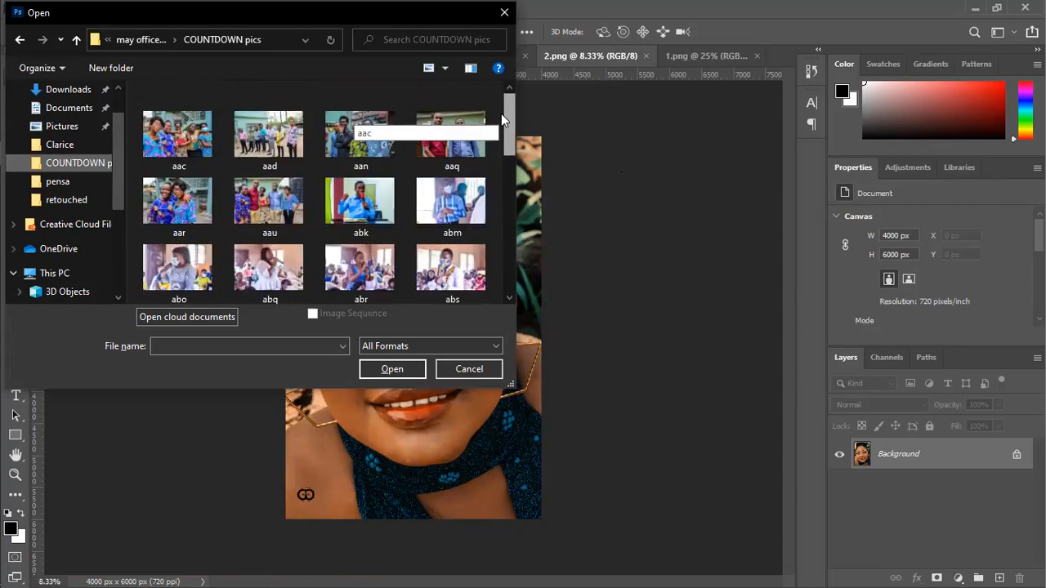
Open WhatsApp Image 2021-03-13 at 10.51.19 AM from the pensa folder
click(137, 39)
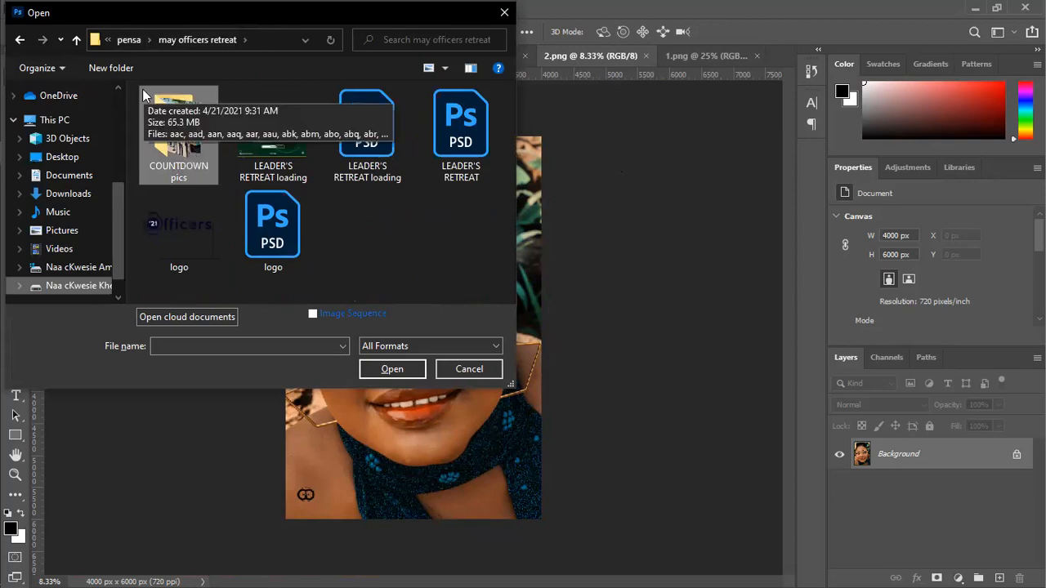
click(130, 39)
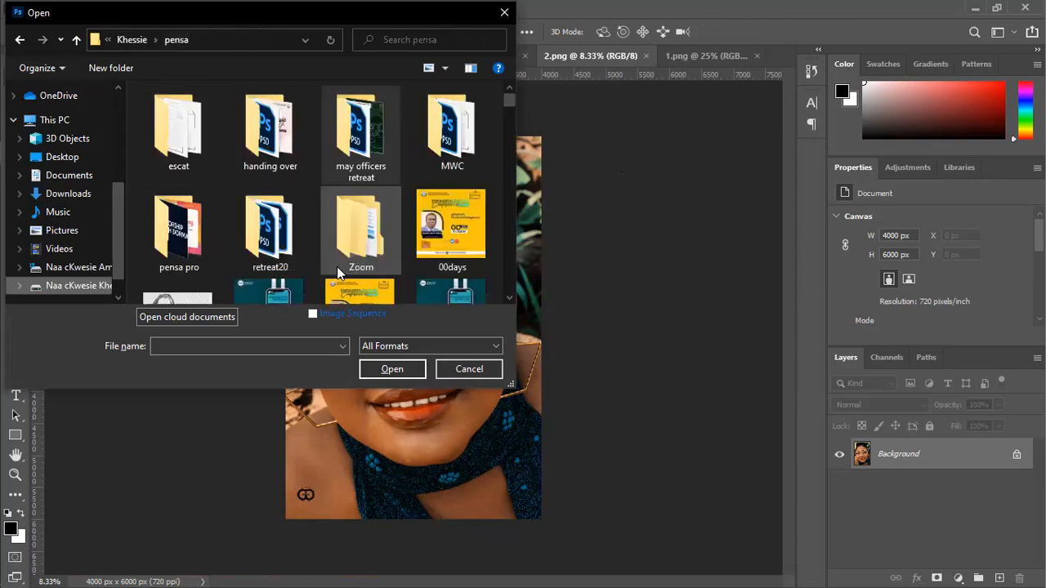
drag(508, 103, 514, 329)
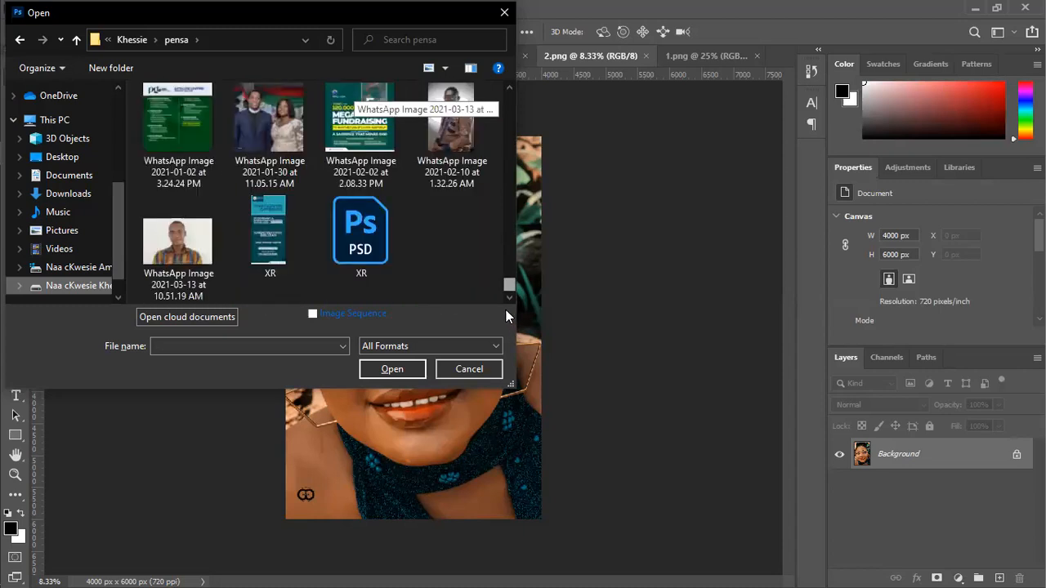
click(180, 266)
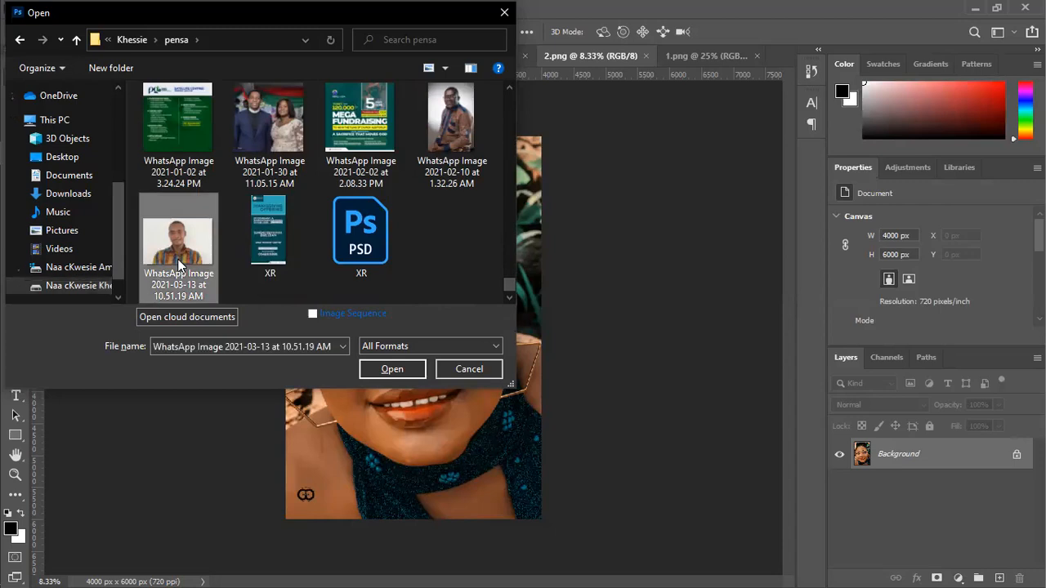
double_click(180, 266)
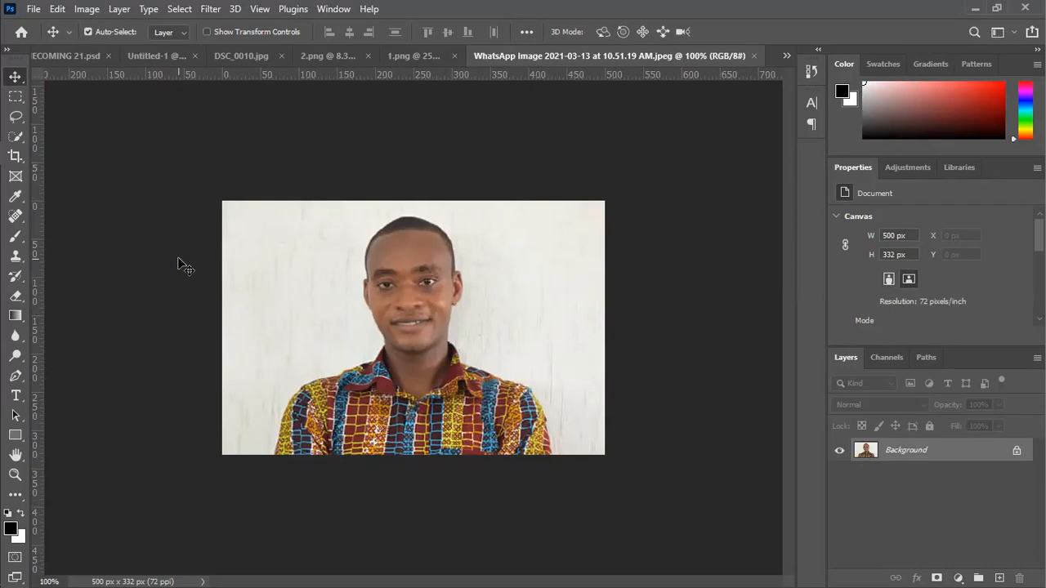
Apply the Camera Raw filter to the opened photo, with Exposure at +0.50 and Contrast at 15
key(ctrl)
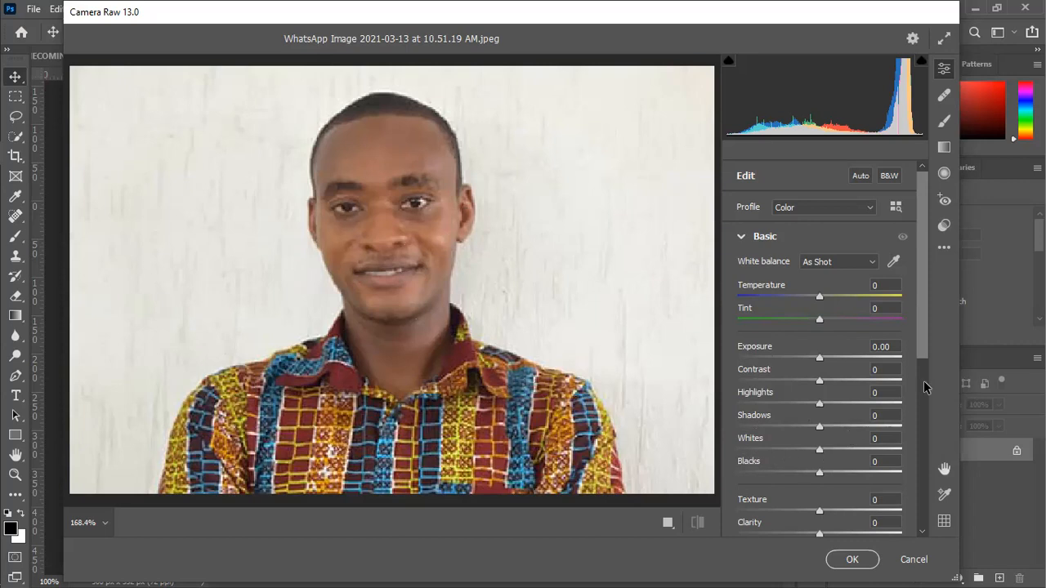
drag(923, 347, 916, 381)
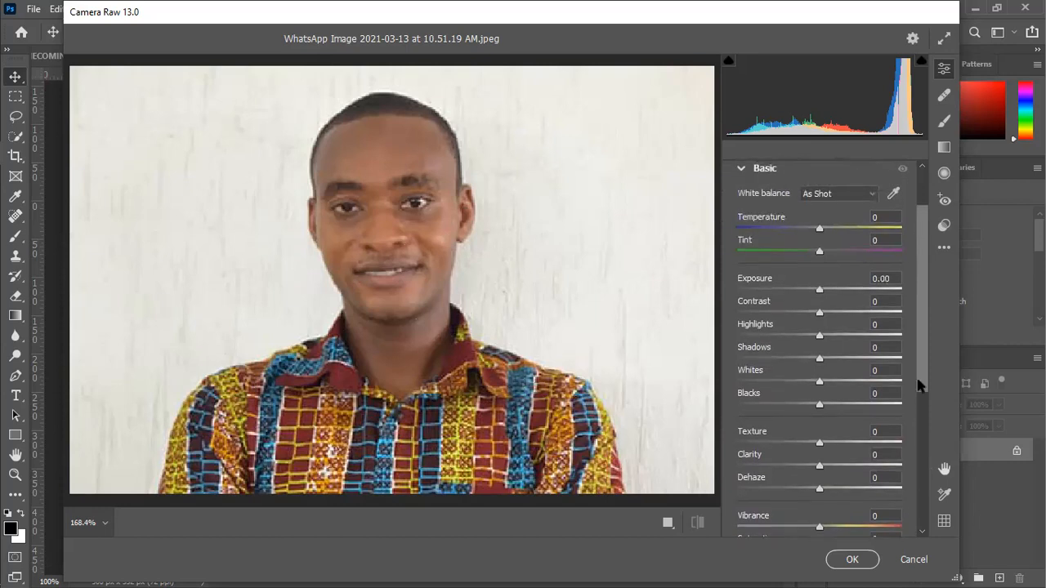
click(821, 294)
text(0.5)
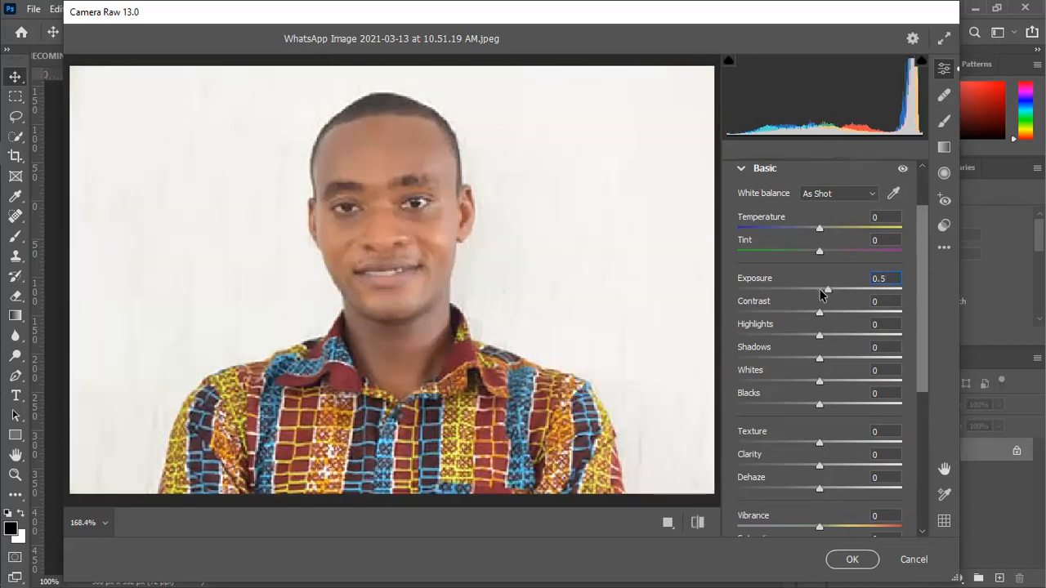
click(877, 302)
text(15)
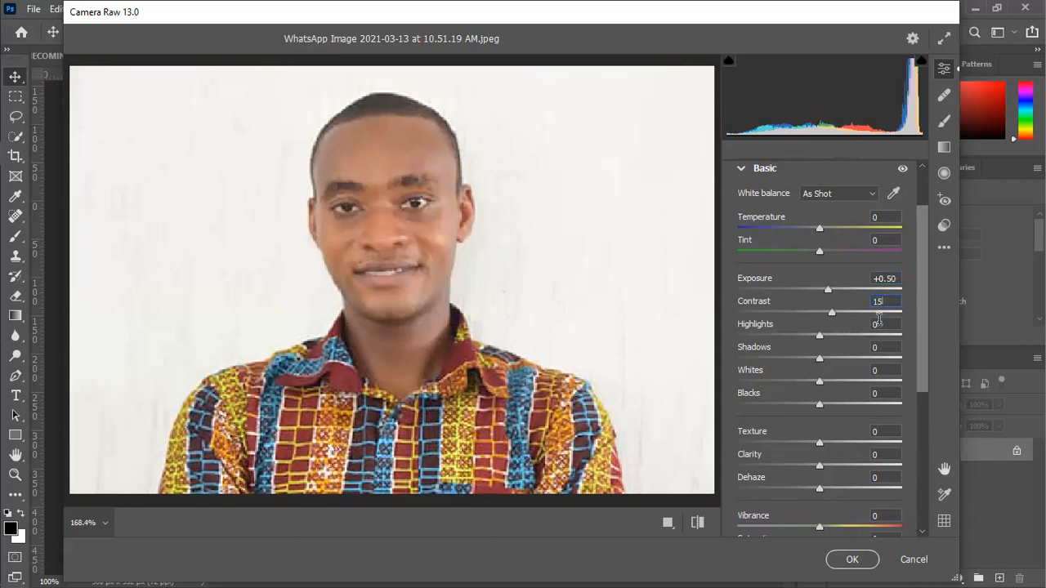
Set Highlights to -100 and Shadows to +55 for the portrait
key(Return)
text(-100)
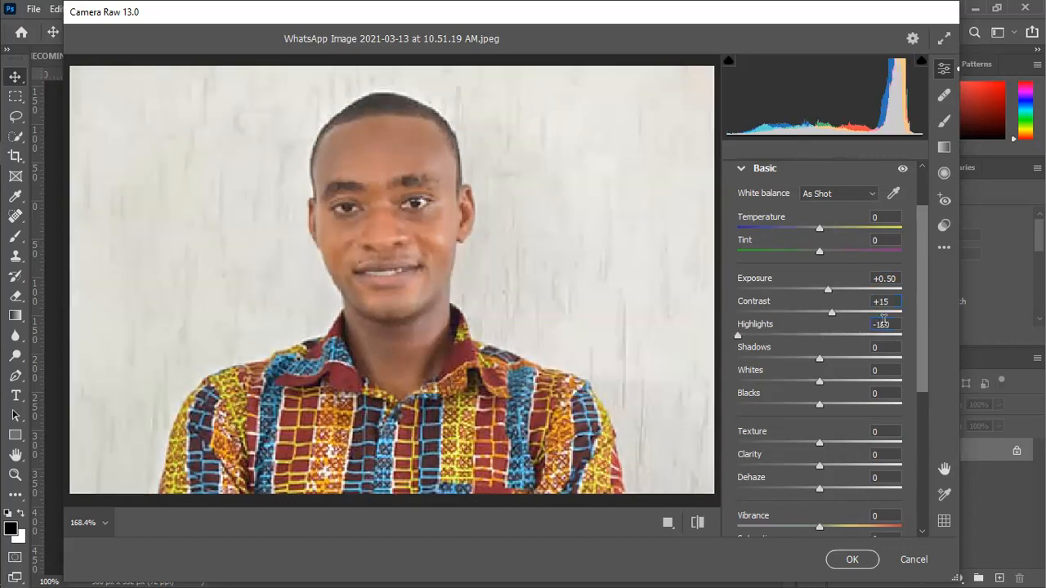
click(879, 349)
text(65)
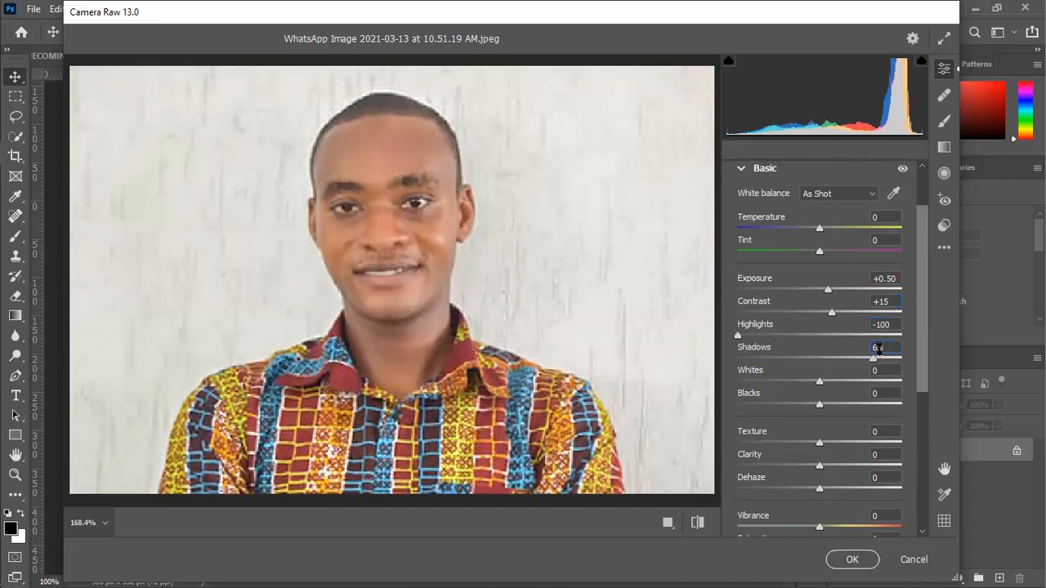
key(BackSpace)
text(0)
key(BackSpace)
key(BackSpace)
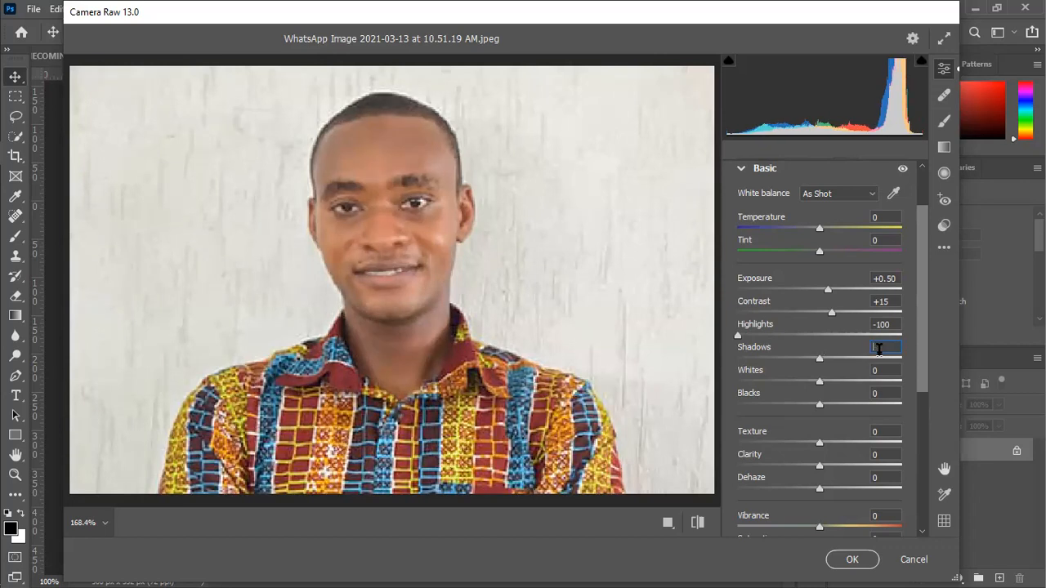
text(55)
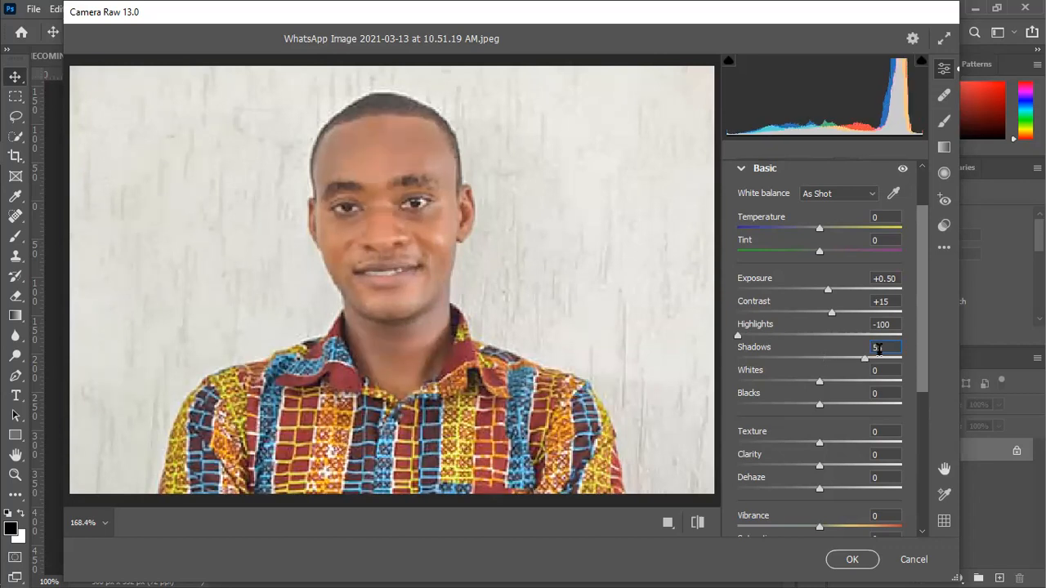
Set Whites to -100 and Blacks to -65 for the portrait
click(881, 371)
text(3)
key(BackSpace)
text(-100)
key(BackSpace)
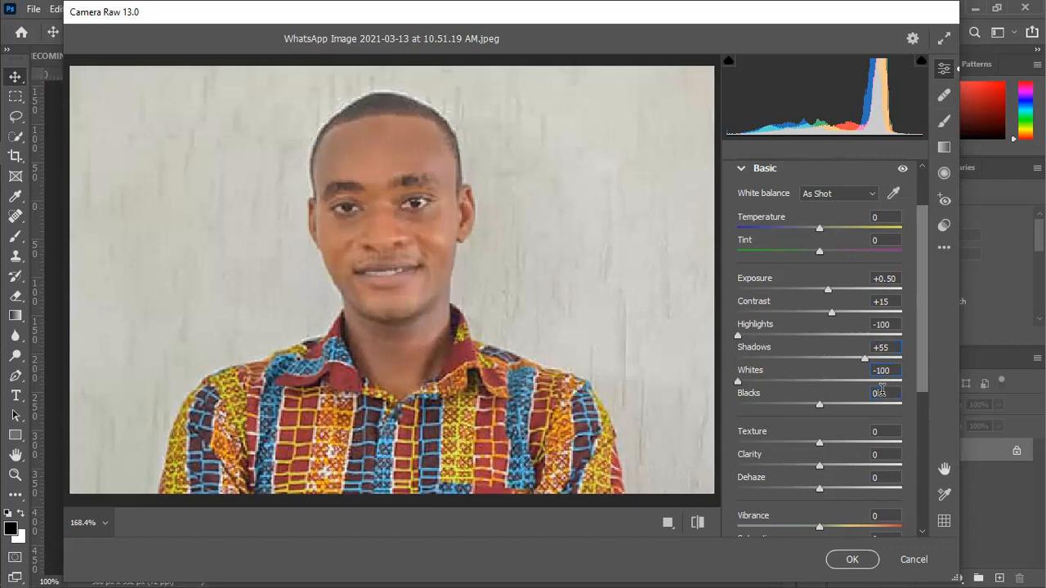
text(-6)
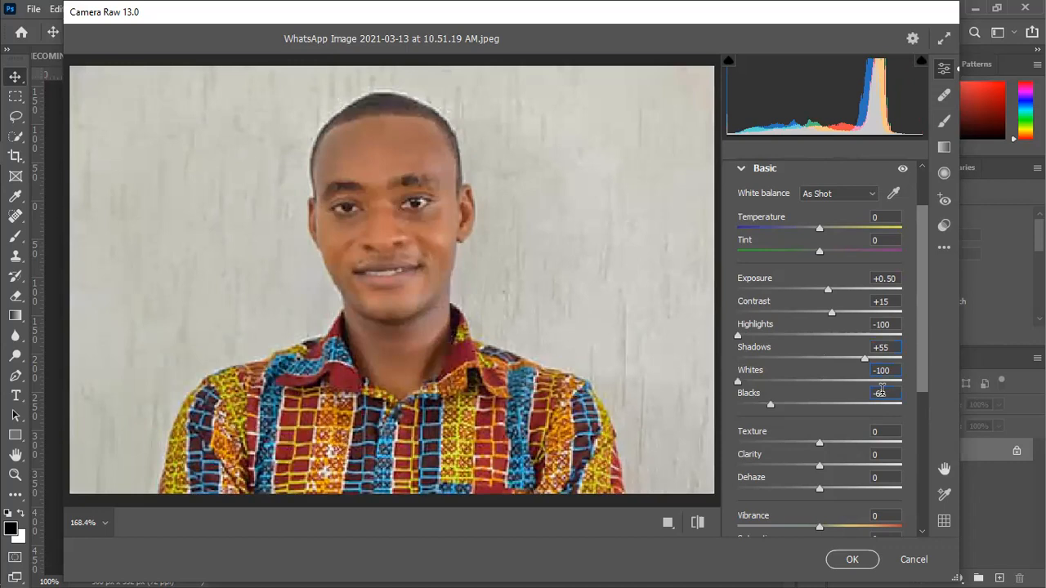
key(BackSpace)
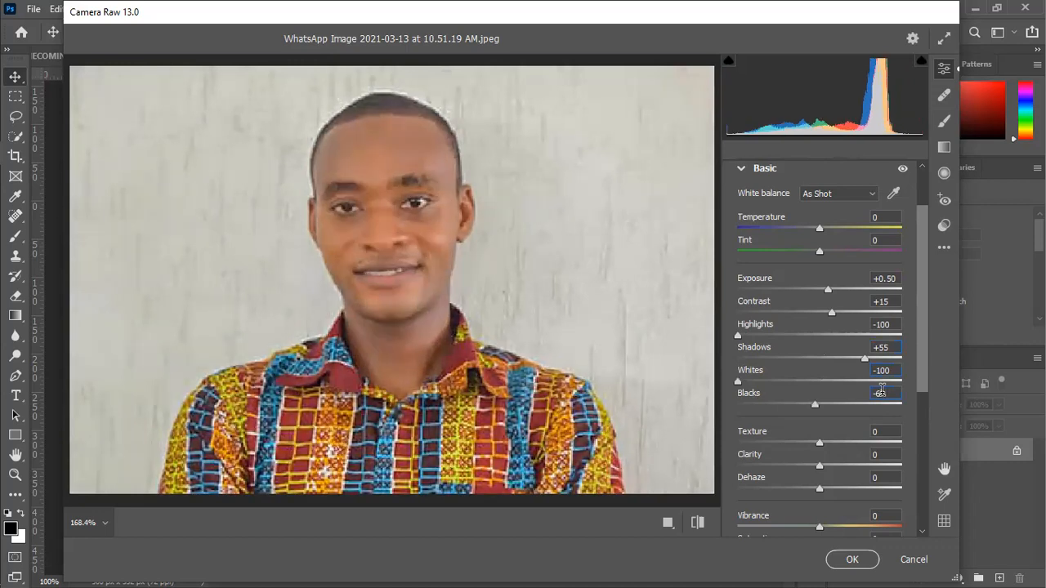
text(5)
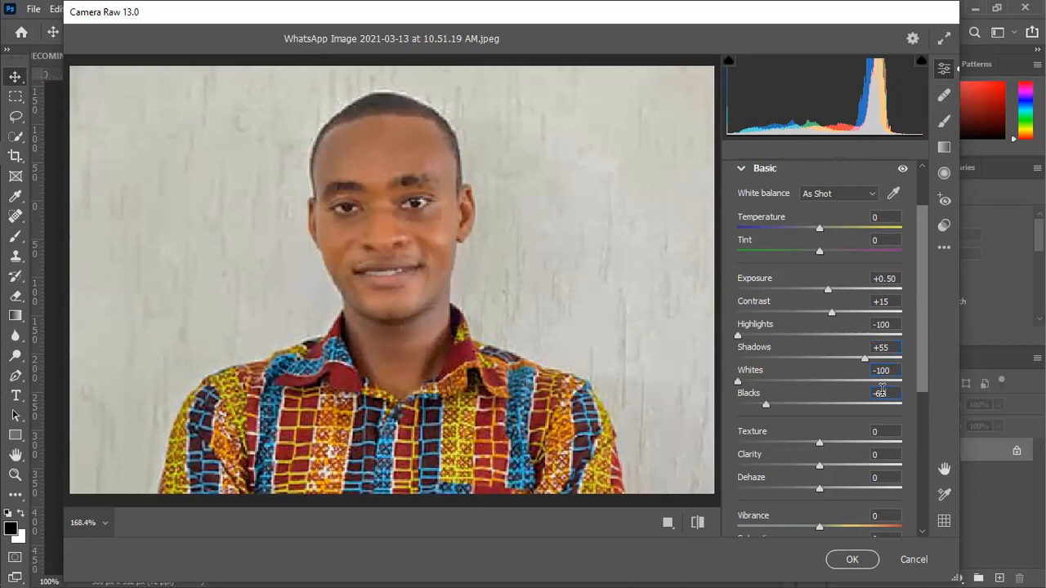
Lower Contrast to +10 and set Texture to +15
click(894, 301)
click(894, 302)
key(BackSpace)
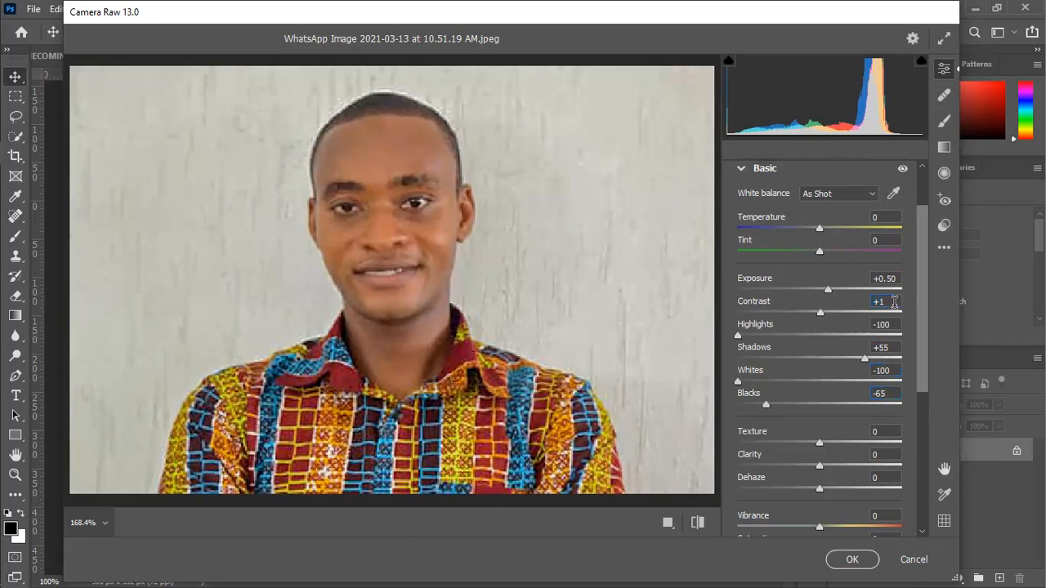
text(0)
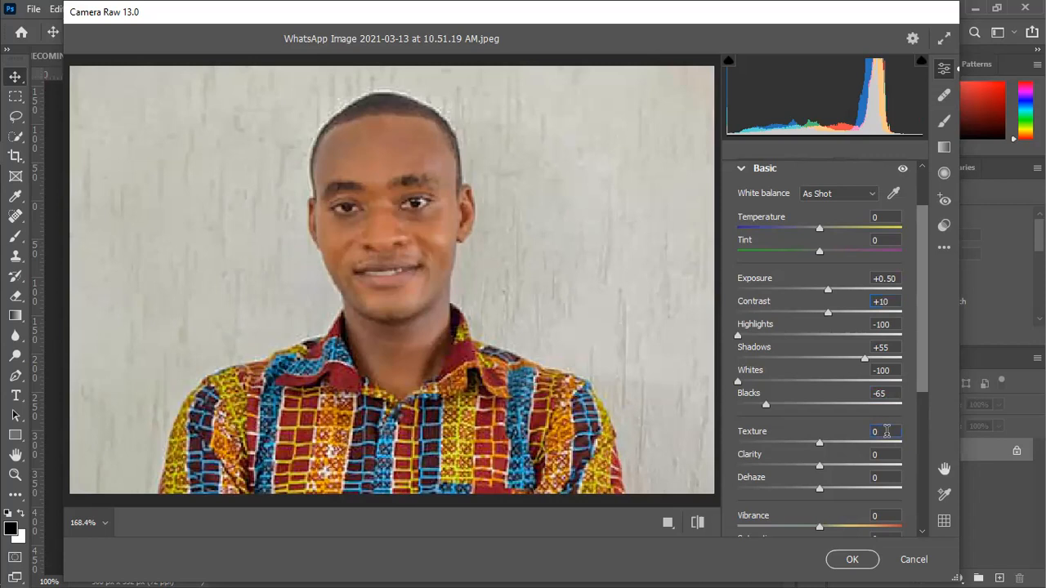
key(BackSpace)
text(15)
key(Tab)
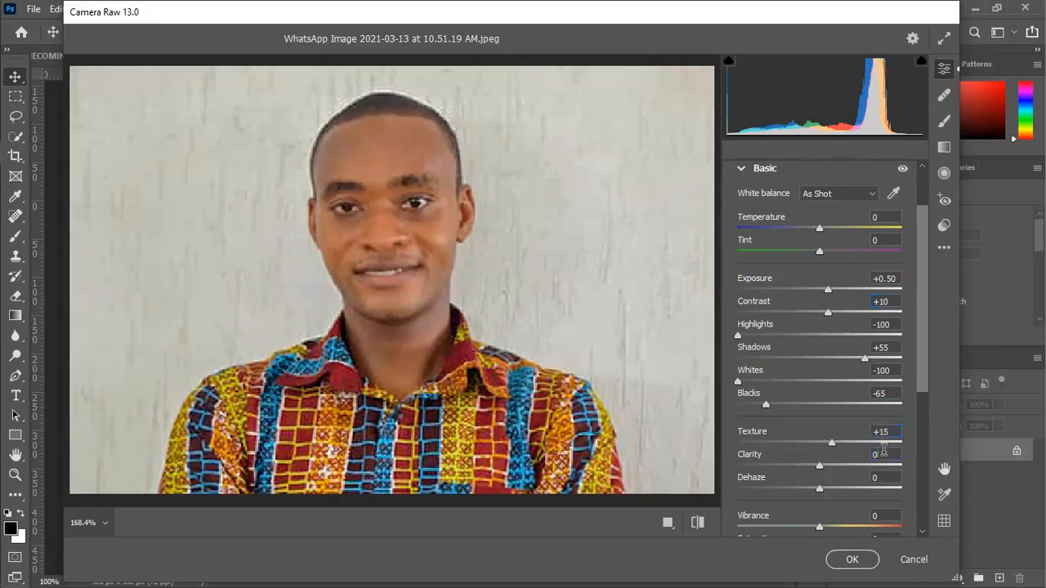
Try Clarity at 25 and set it back to +20
key(BackSpace)
text(20)
key(BackSpace)
text(5)
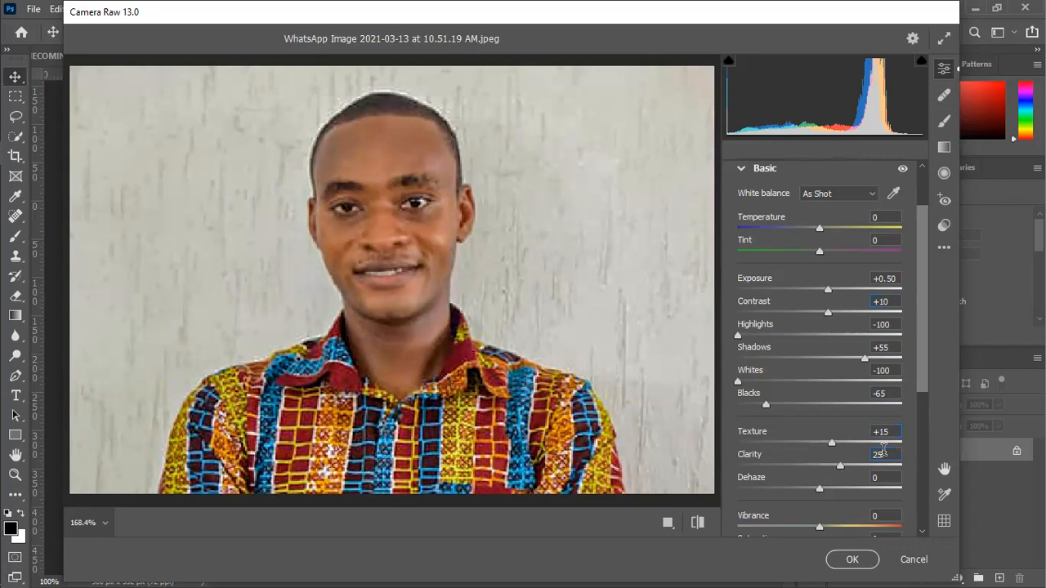
key(BackSpace)
text(0)
Raise Vibrance to +41 and Clarity to +30
drag(924, 374, 917, 411)
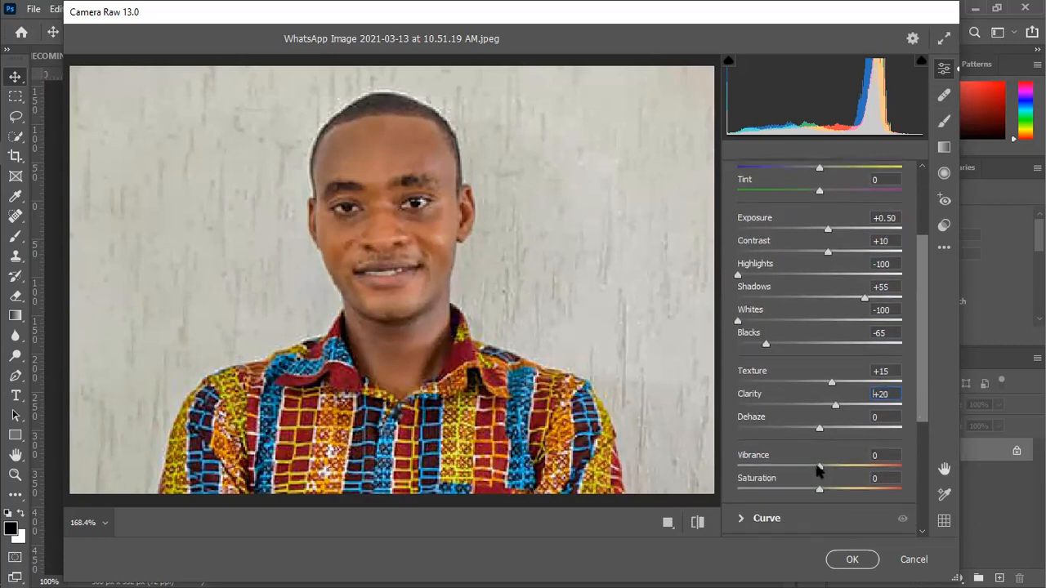
drag(819, 468, 854, 476)
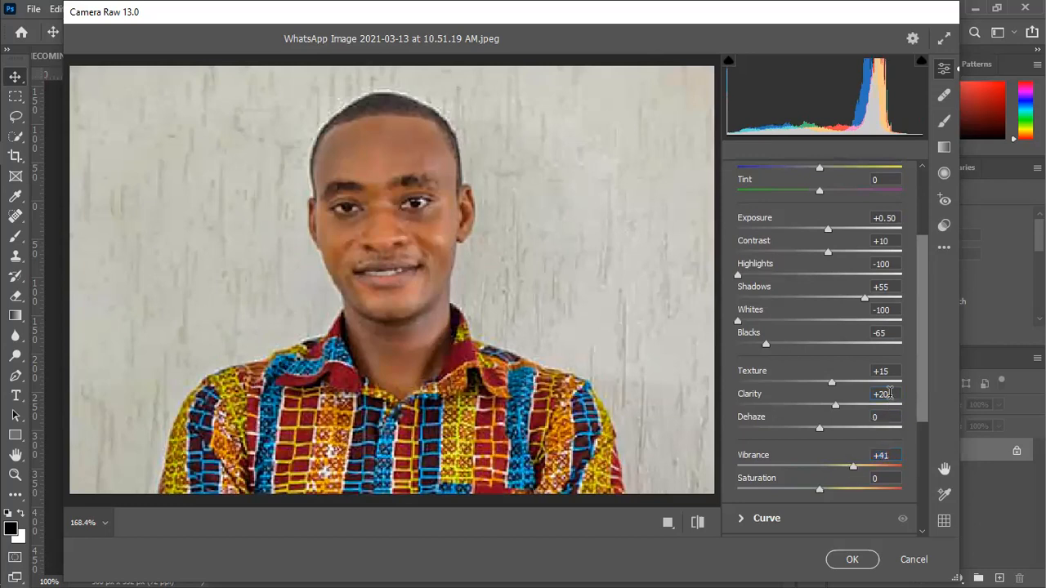
key(Left)
key(BackSpace)
text(3)
Try Color Noise Reduction at 100 in the Detail settings and return it to 0
drag(923, 413, 911, 487)
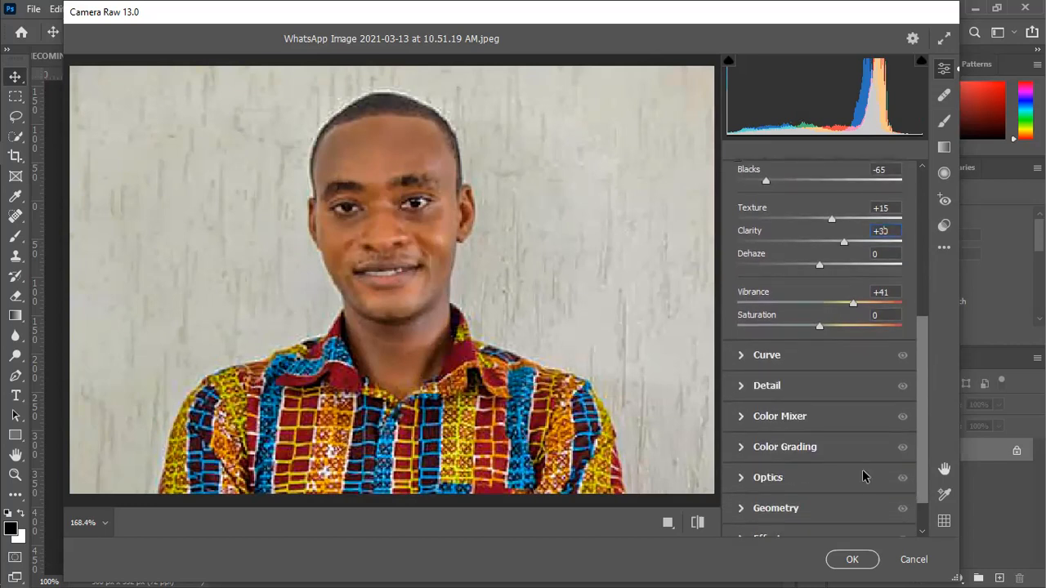
click(742, 389)
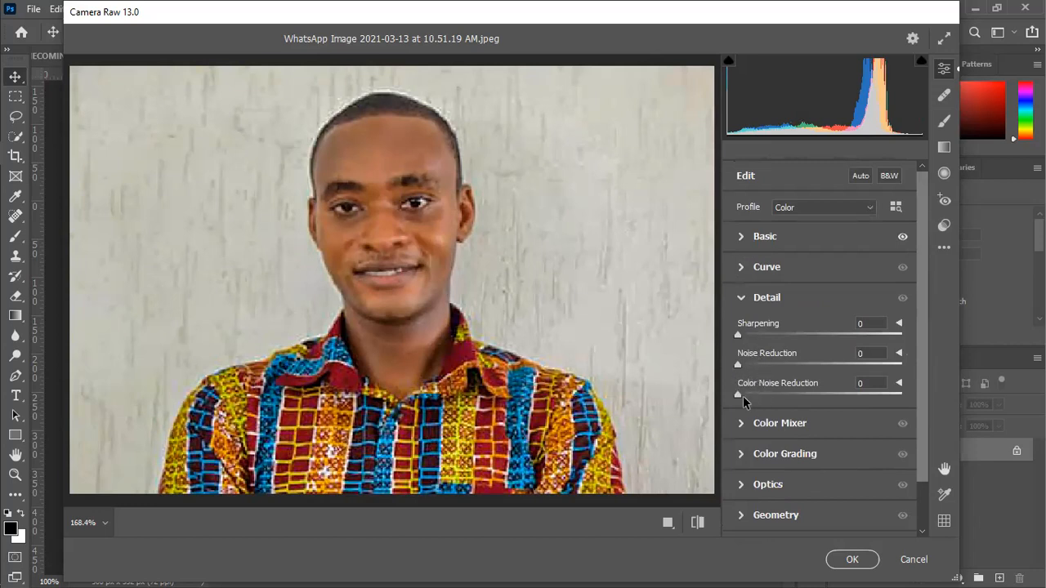
drag(738, 395, 930, 402)
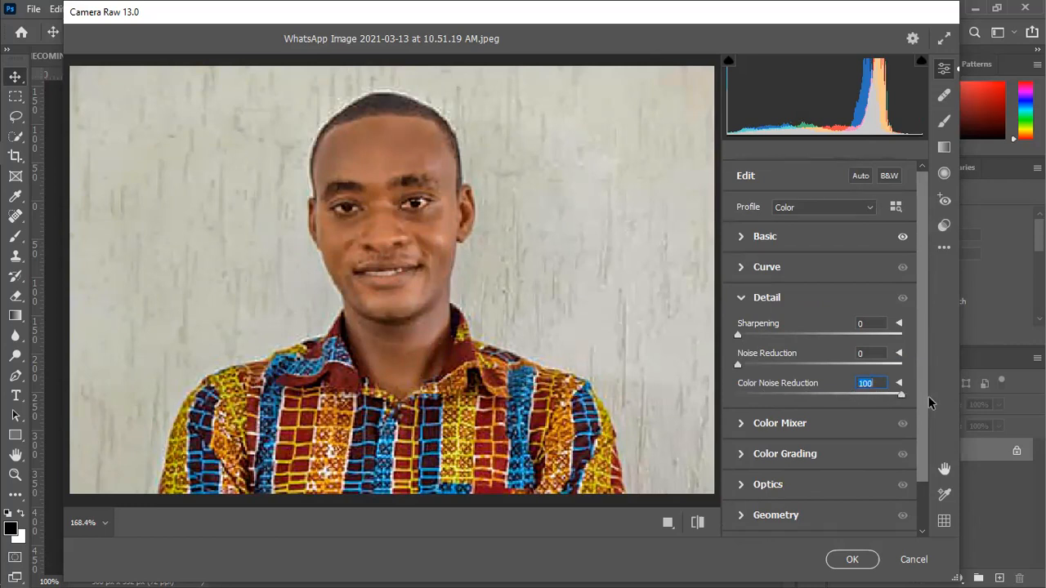
drag(930, 402, 733, 410)
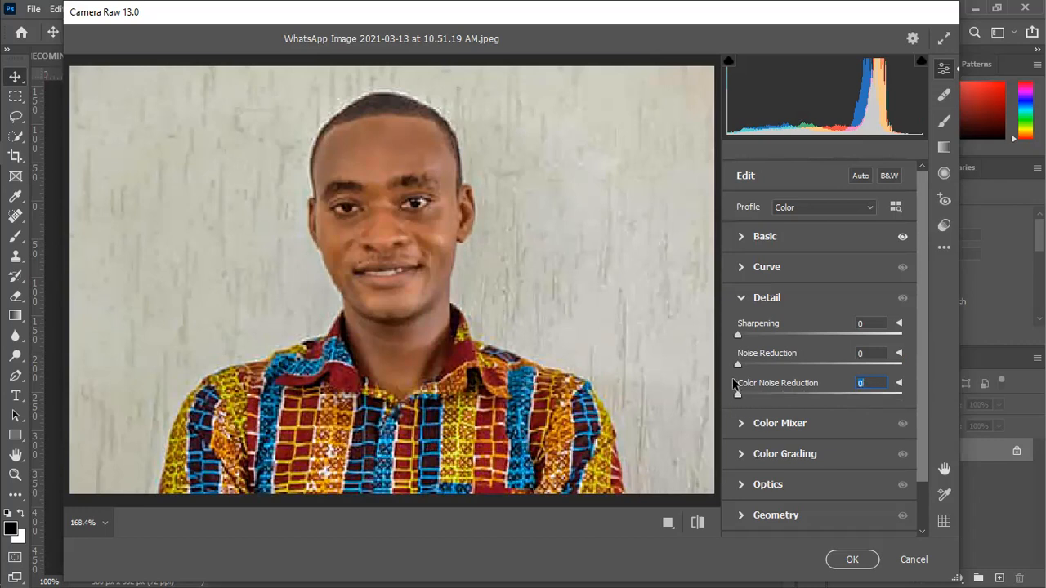
Adjust the photo's detail with Sharpening at 28, Noise Reduction at 31 and Color Noise Reduction at 6
click(739, 366)
drag(739, 368, 775, 369)
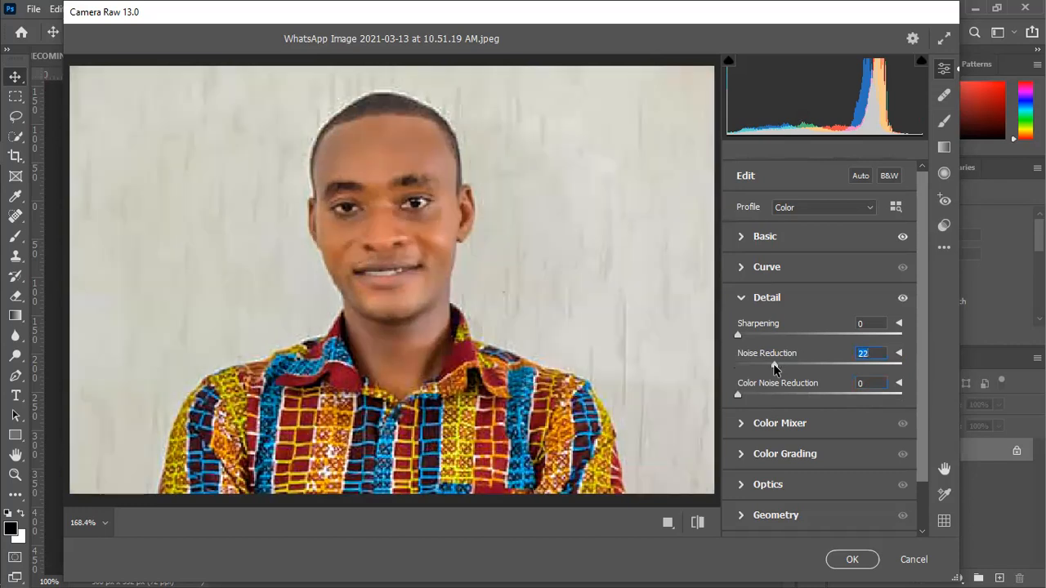
drag(775, 369, 766, 372)
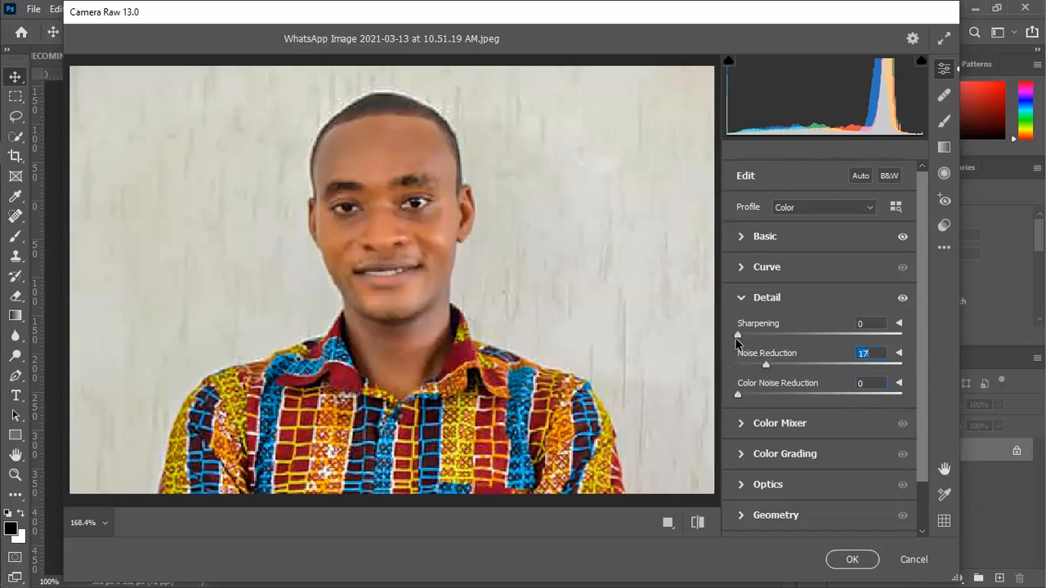
drag(738, 337, 768, 337)
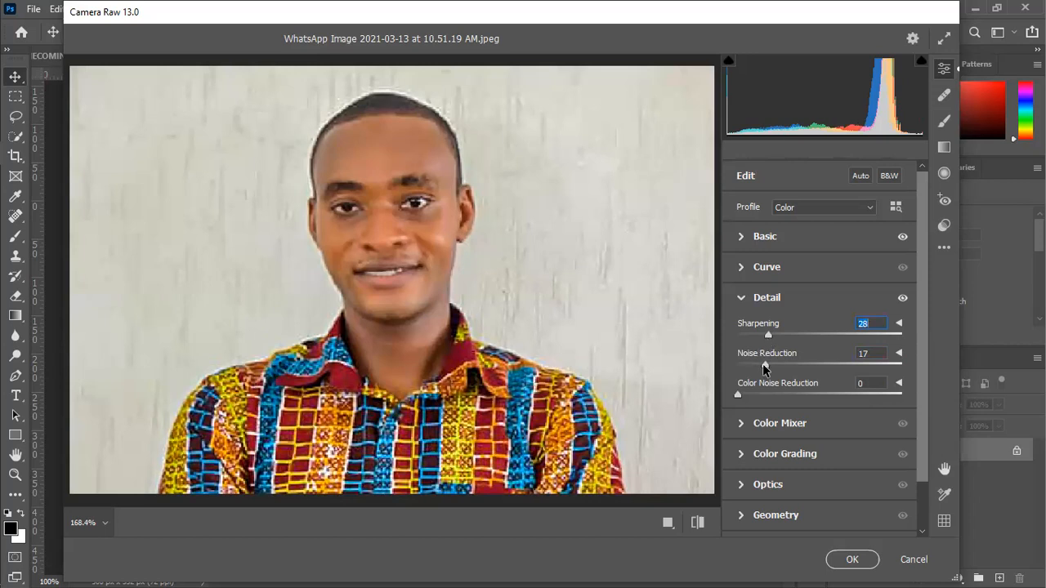
drag(764, 369, 788, 369)
drag(741, 398, 746, 398)
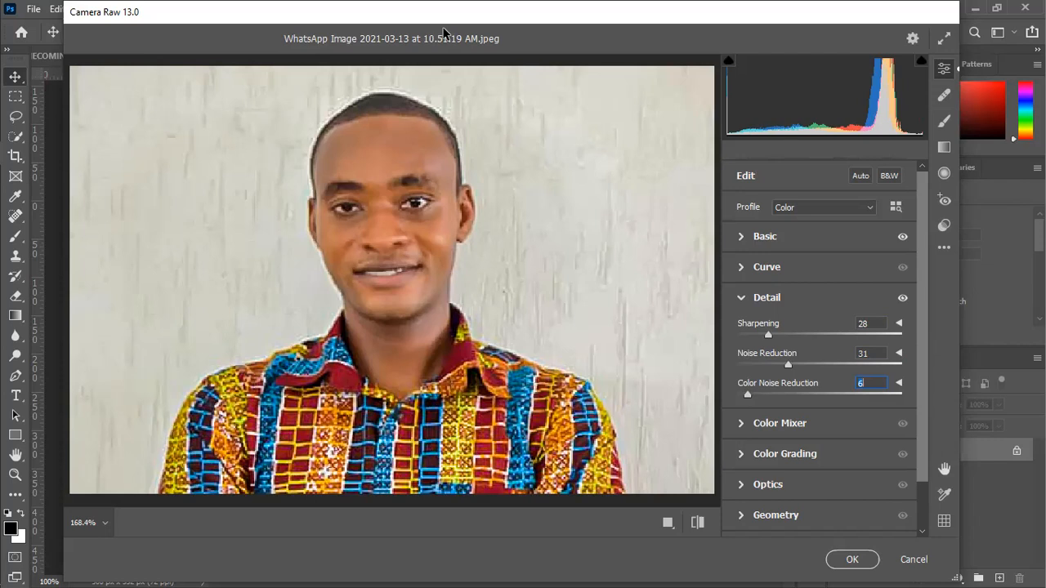
Move the Camera Raw dialog aside to compare with the original photo, and raise Color Noise Reduction to 7
drag(444, 31, 887, 89)
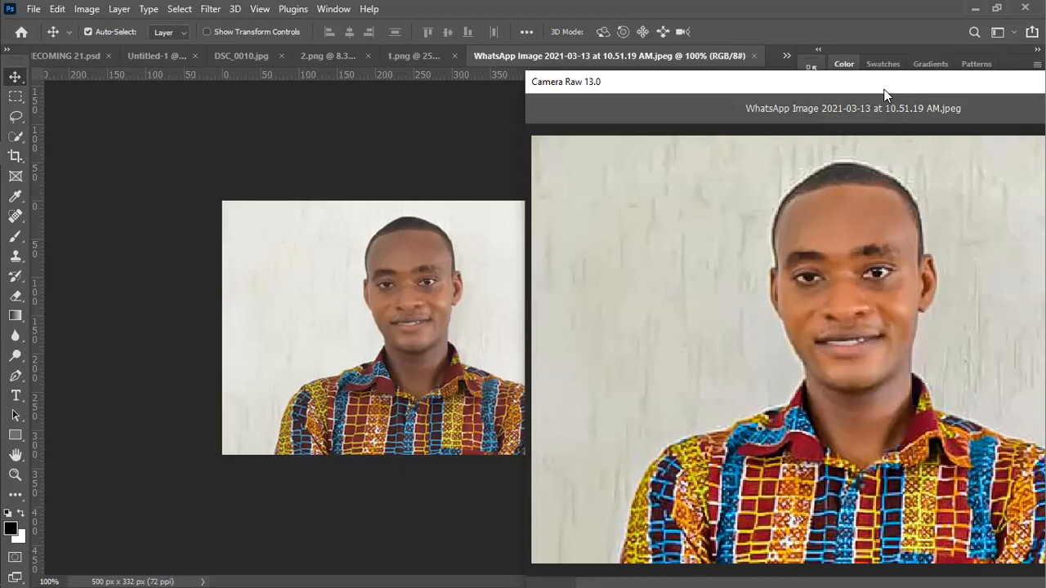
drag(884, 95, 436, 32)
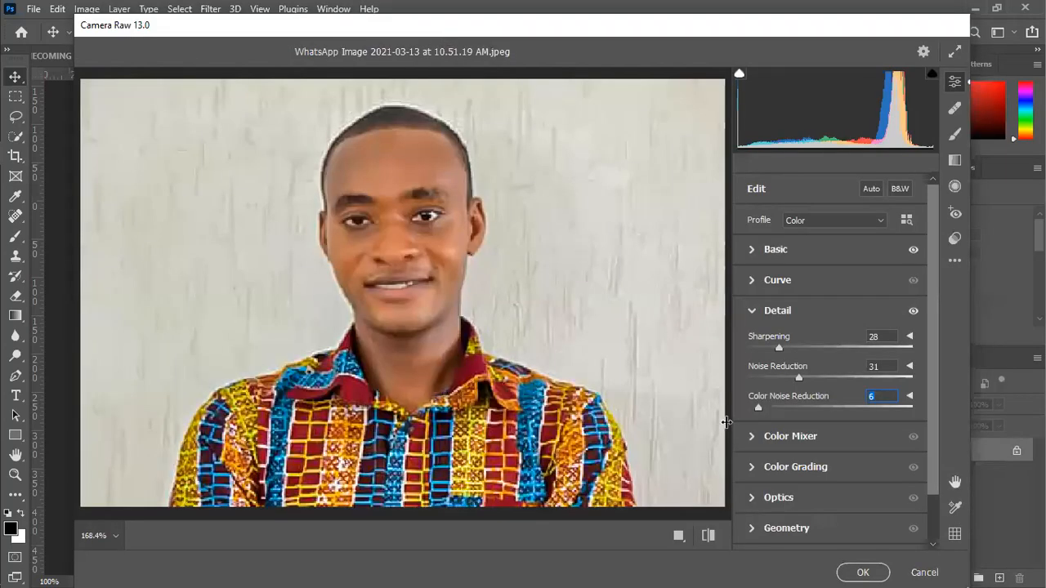
drag(758, 411, 761, 413)
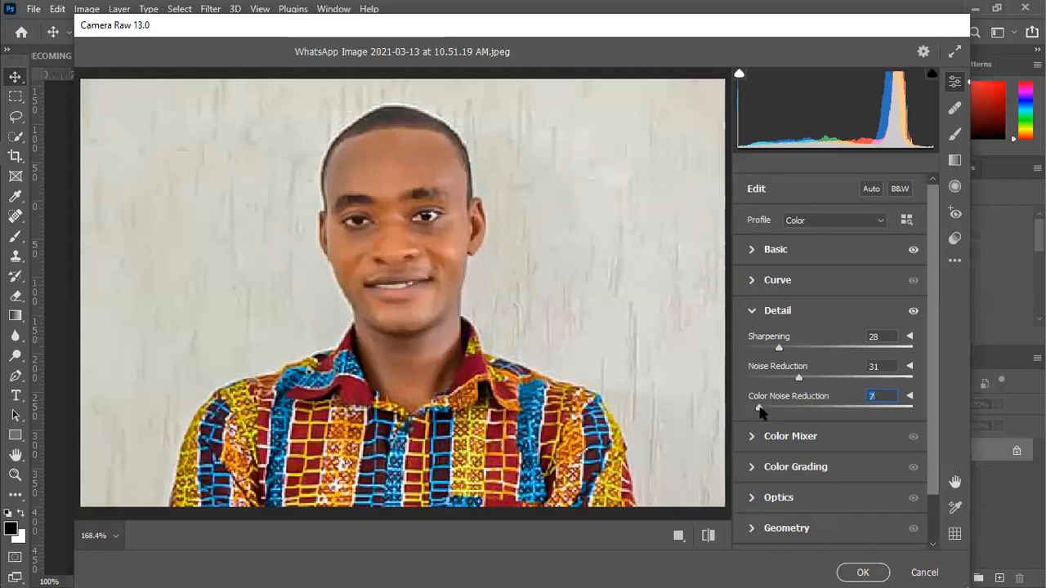
Set the white balance Temperature to -5 and apply the Camera Raw adjustments to the photo
click(751, 251)
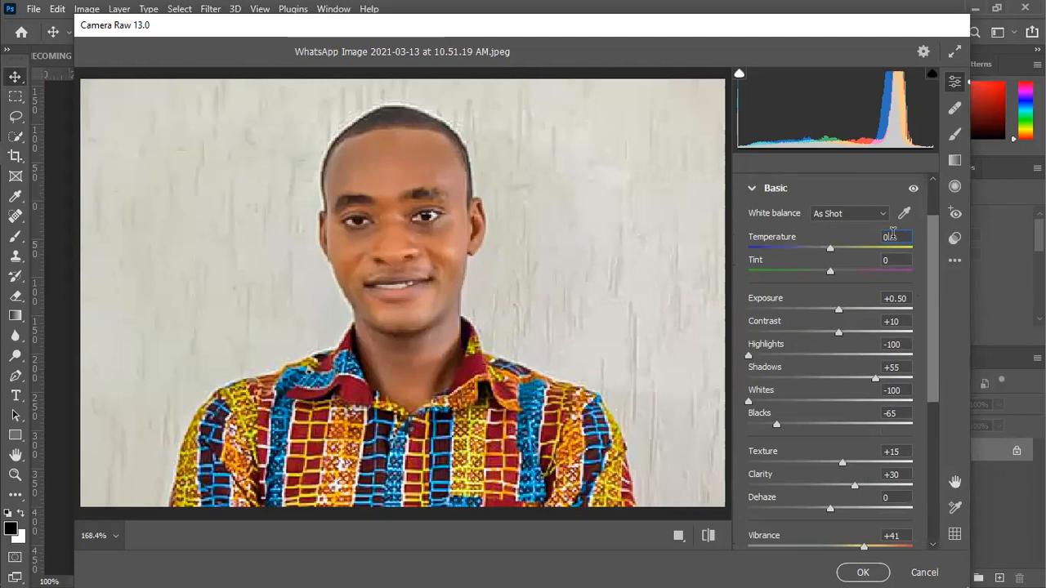
key(BackSpace)
text(5)
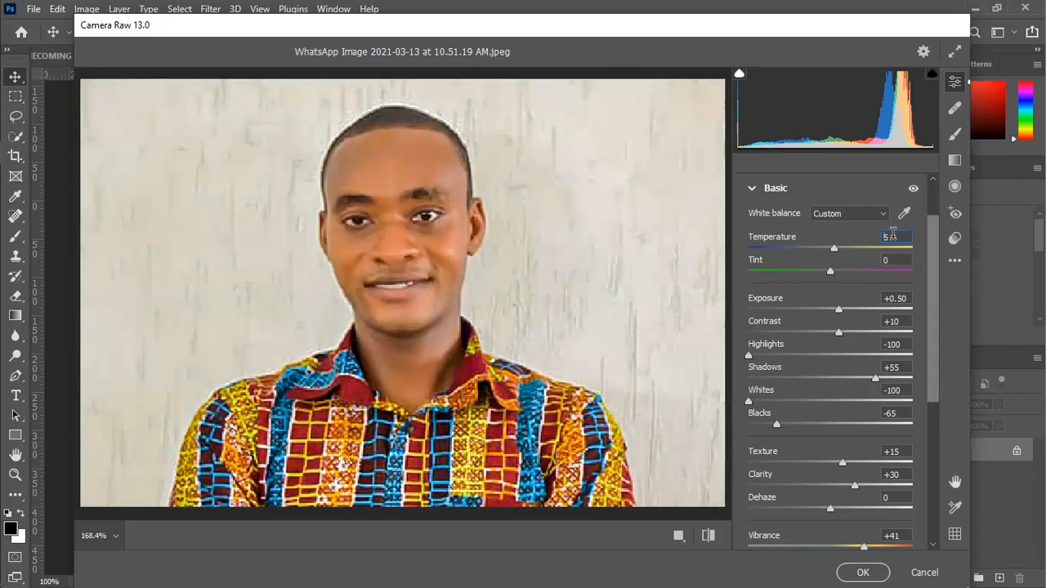
text(-)
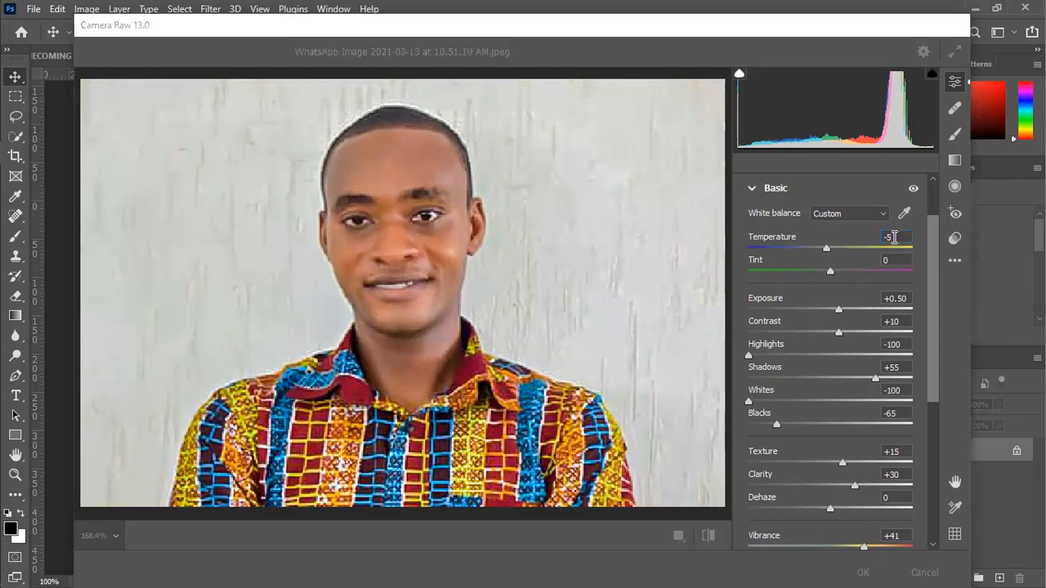
key(Return)
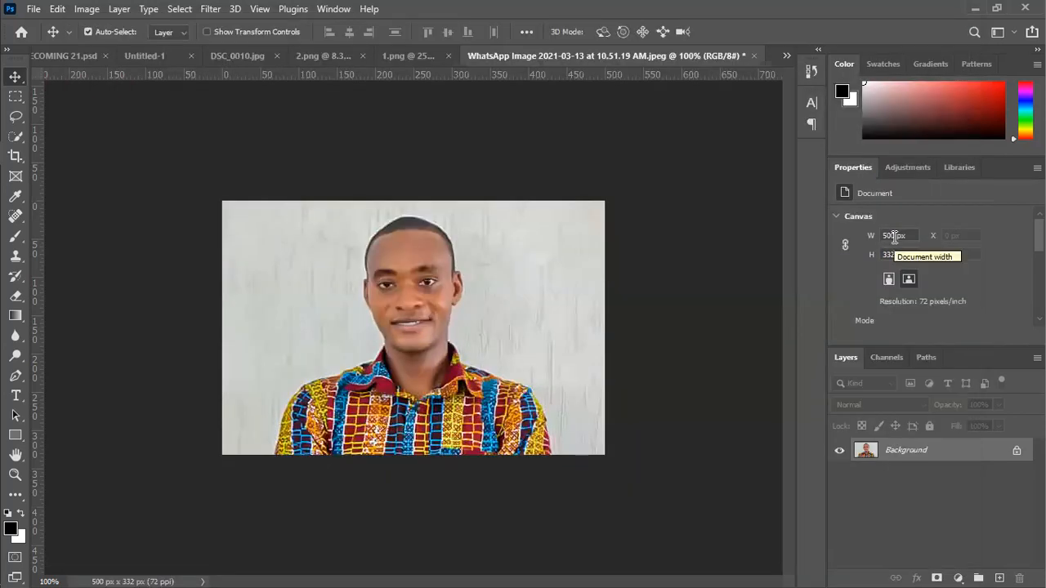
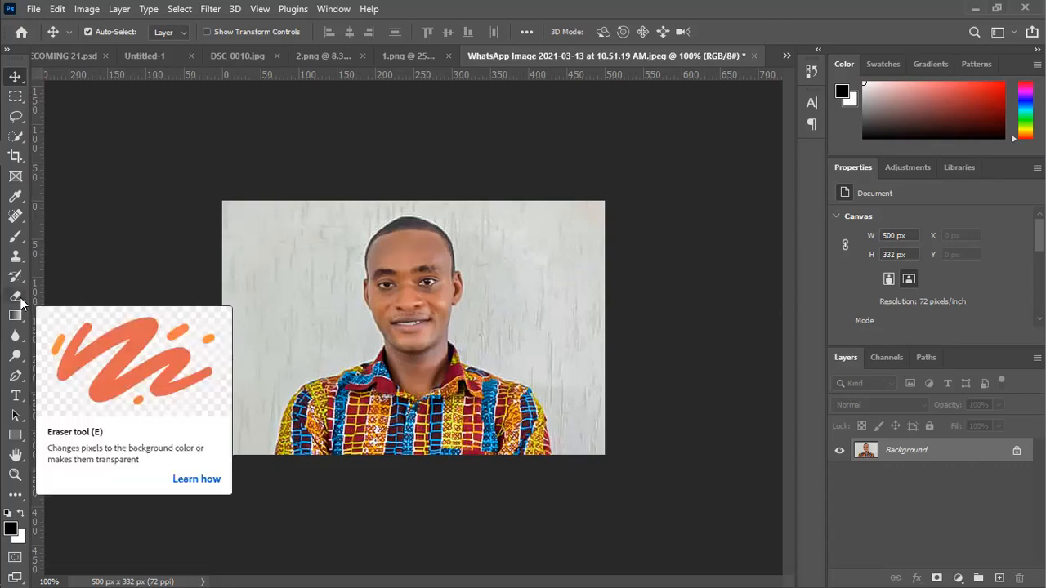
Erase a small spot of the wall beside the man's face with the Background Eraser tool
click(21, 300)
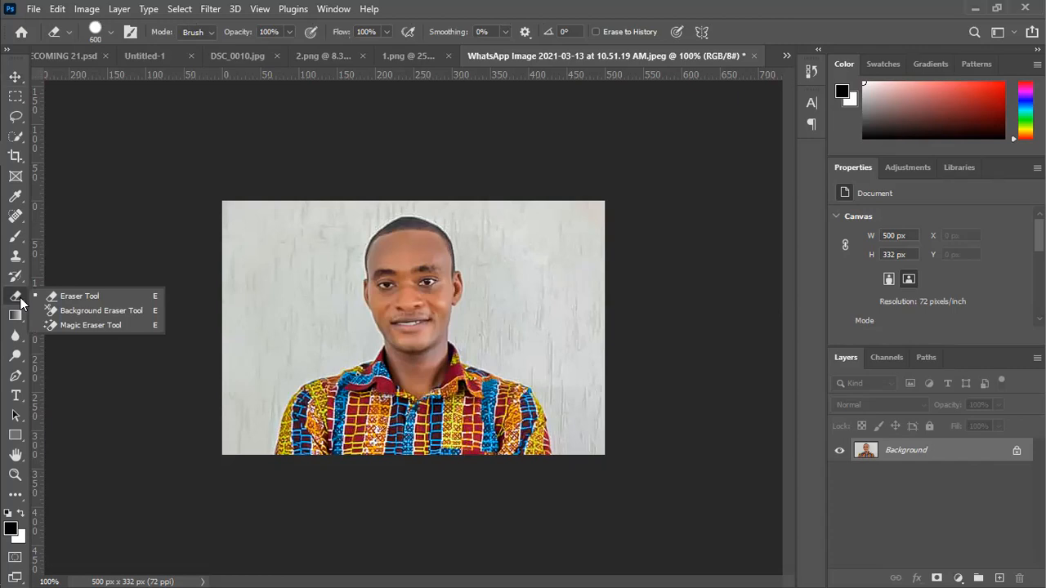
click(523, 33)
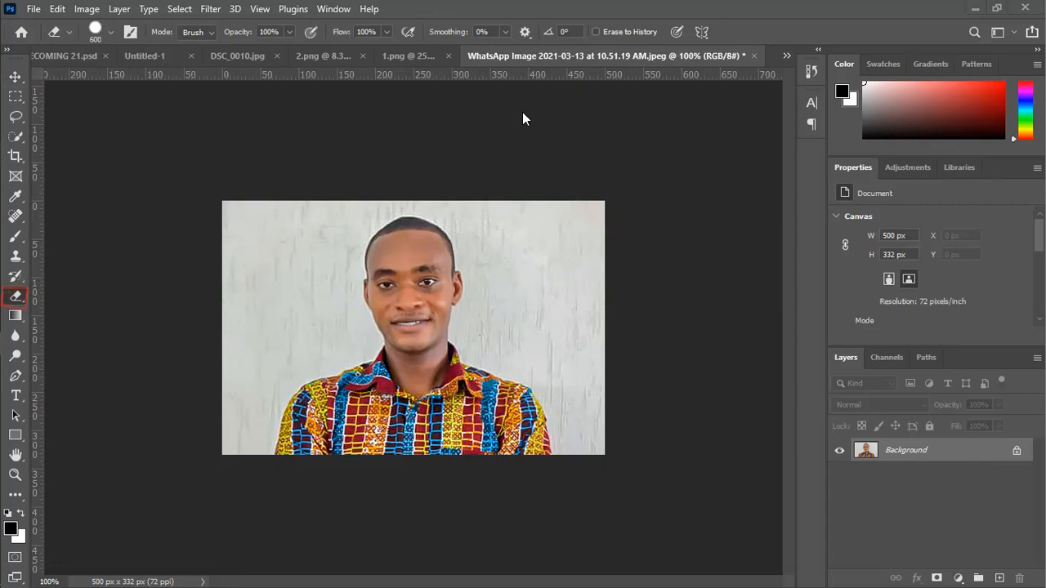
right_click(14, 299)
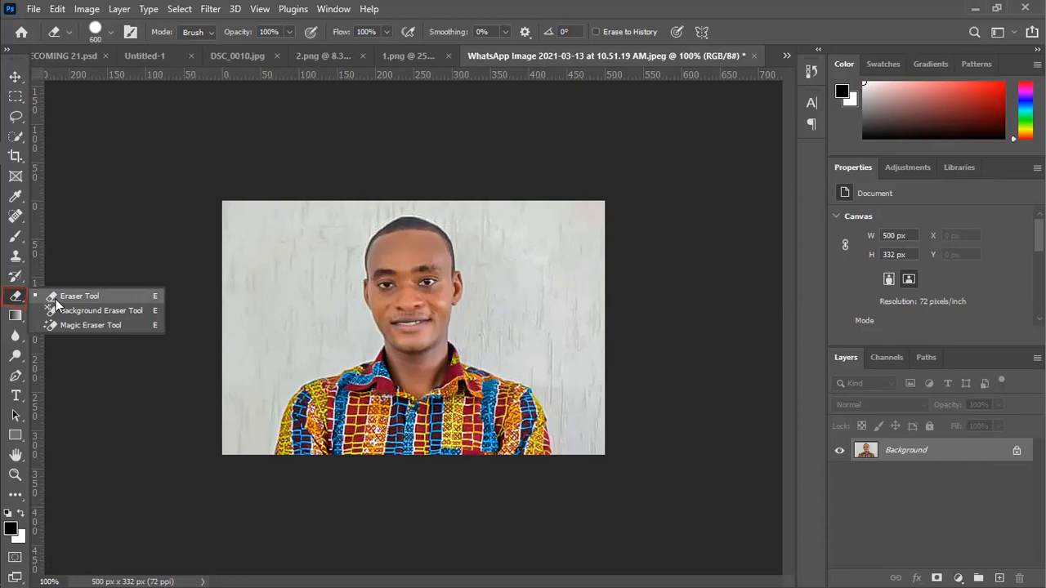
click(103, 311)
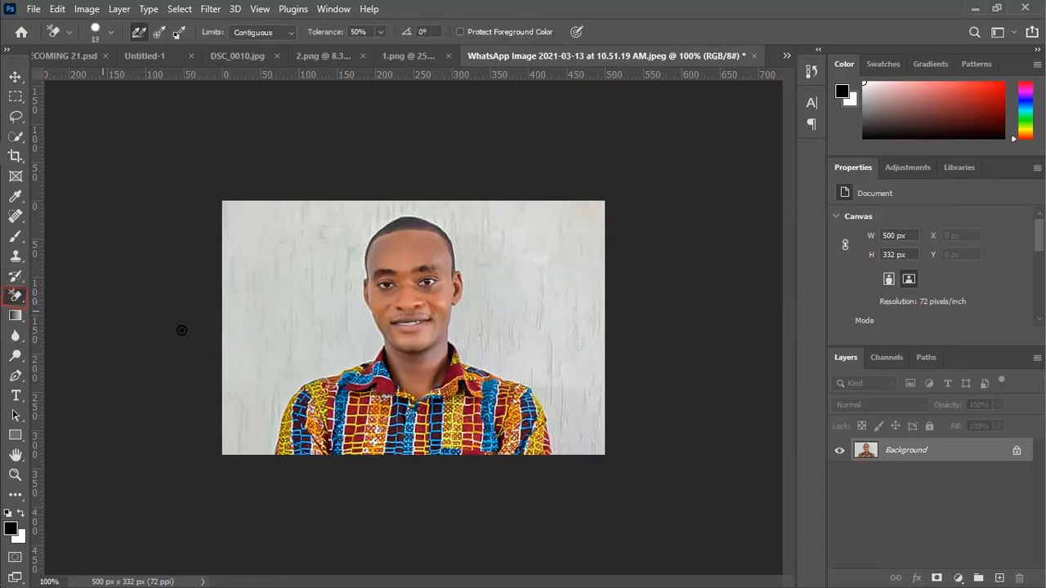
click(302, 294)
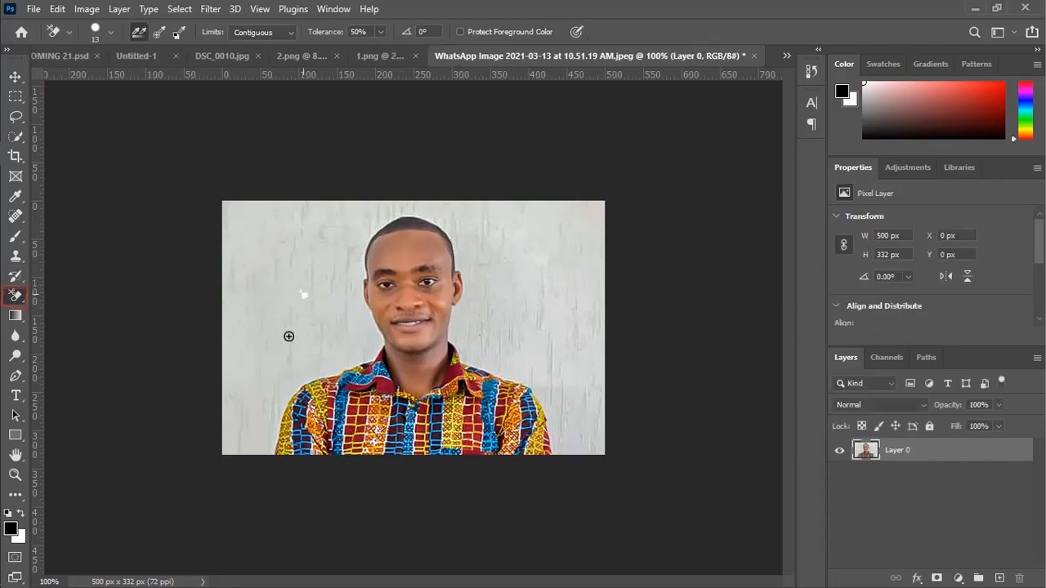
Try Background Eraser strokes across the man's face and shirt, and undo all of the Background Eraser's erasing
mouse_move(287, 303)
mouse_down()
mouse_move(409, 344)
mouse_move(465, 334)
mouse_move(339, 315)
mouse_move(422, 246)
mouse_move(376, 311)
mouse_move(437, 311)
mouse_move(391, 363)
mouse_move(379, 313)
mouse_move(408, 338)
mouse_move(332, 358)
mouse_move(404, 294)
mouse_move(431, 345)
mouse_up()
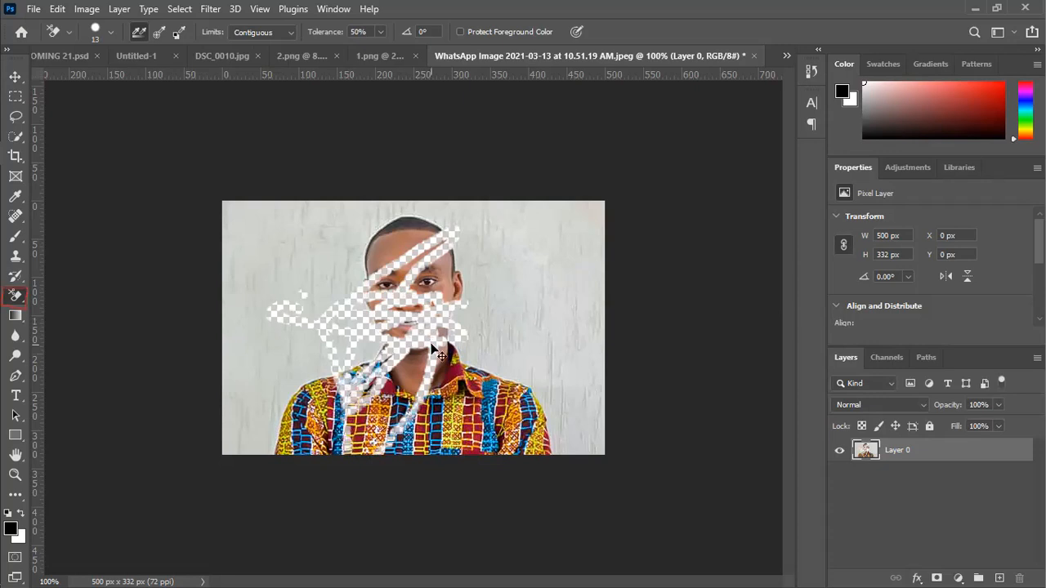
key(ctrl+z)
key(ctrl+z)
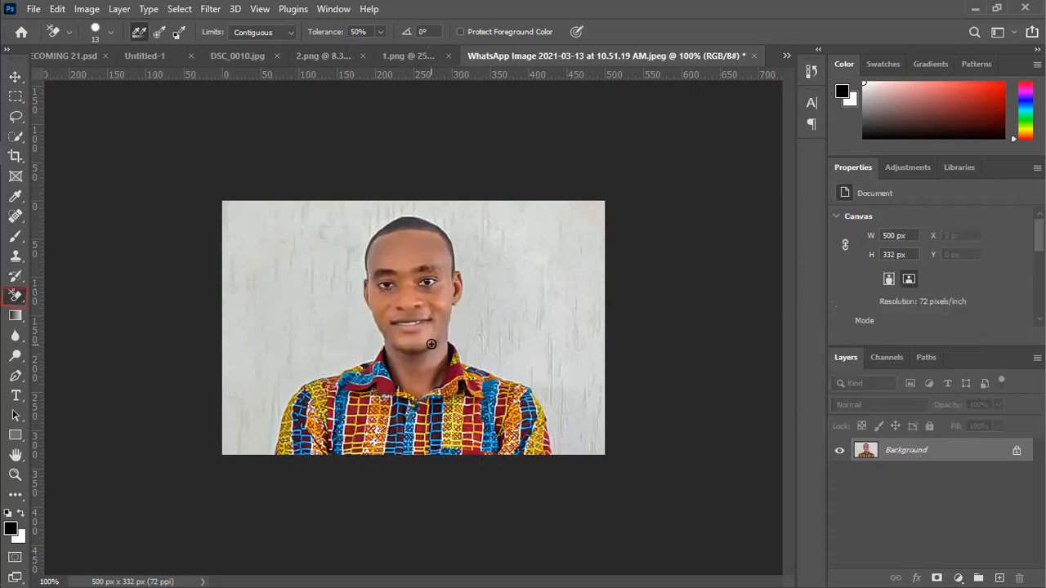
Scribble over the man's face with the regular Eraser tool at a 10 px brush size, and undo the stroke
right_click(22, 299)
click(67, 297)
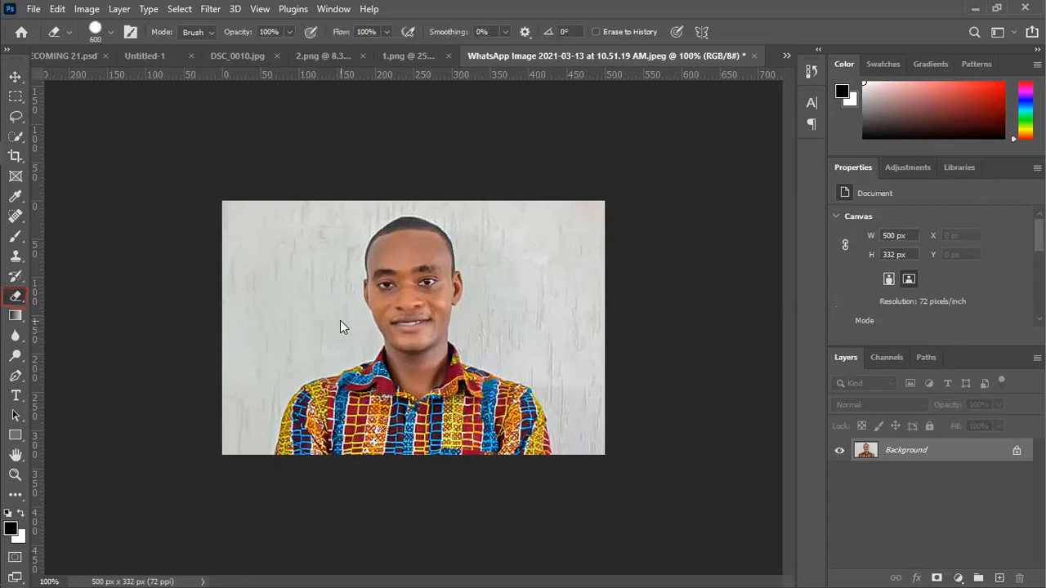
key(bracketleft)
key(bracketleft)
key(bracketleft)
key(bracketleft)
key(bracketleft)
key(bracketleft)
key(bracketleft)
key(bracketleft)
key(bracketleft)
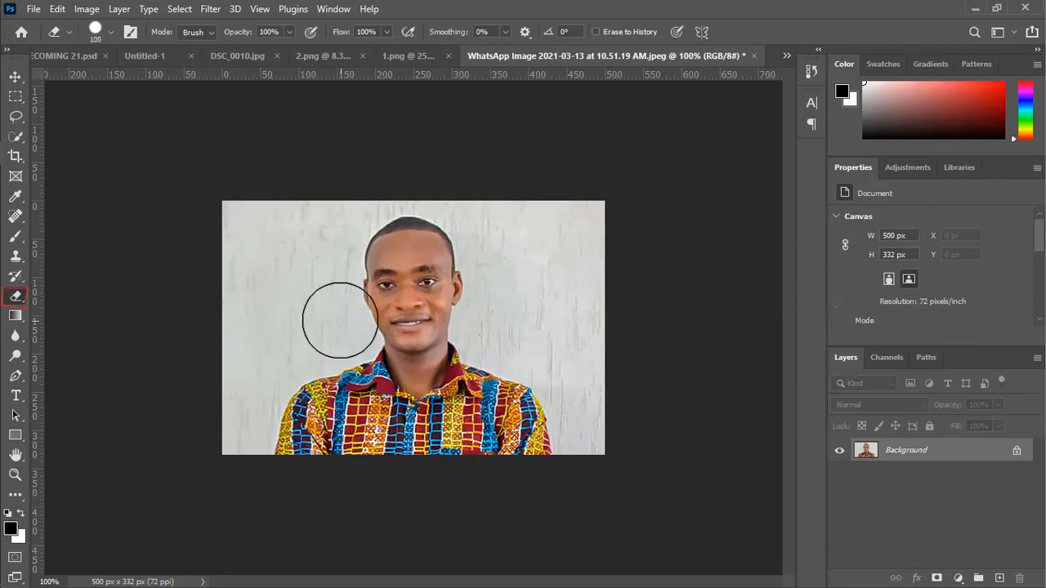
key(bracketleft)
key(bracketleft)
key(bracketleft)
key(bracketleft)
key(bracketleft)
key(bracketleft)
key(bracketleft)
key(bracketleft)
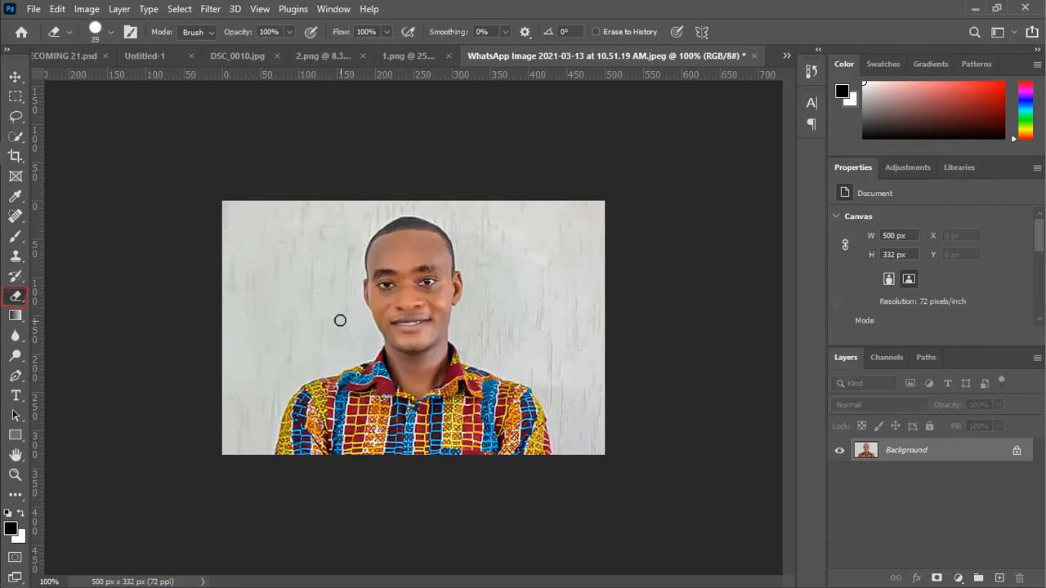
mouse_move(340, 321)
mouse_down()
mouse_move(340, 371)
mouse_move(433, 297)
mouse_move(424, 308)
mouse_move(430, 363)
mouse_move(472, 320)
mouse_move(396, 321)
mouse_move(409, 285)
mouse_move(409, 302)
mouse_move(427, 302)
mouse_move(397, 349)
mouse_move(408, 301)
mouse_move(439, 290)
mouse_move(353, 286)
mouse_move(398, 303)
mouse_up()
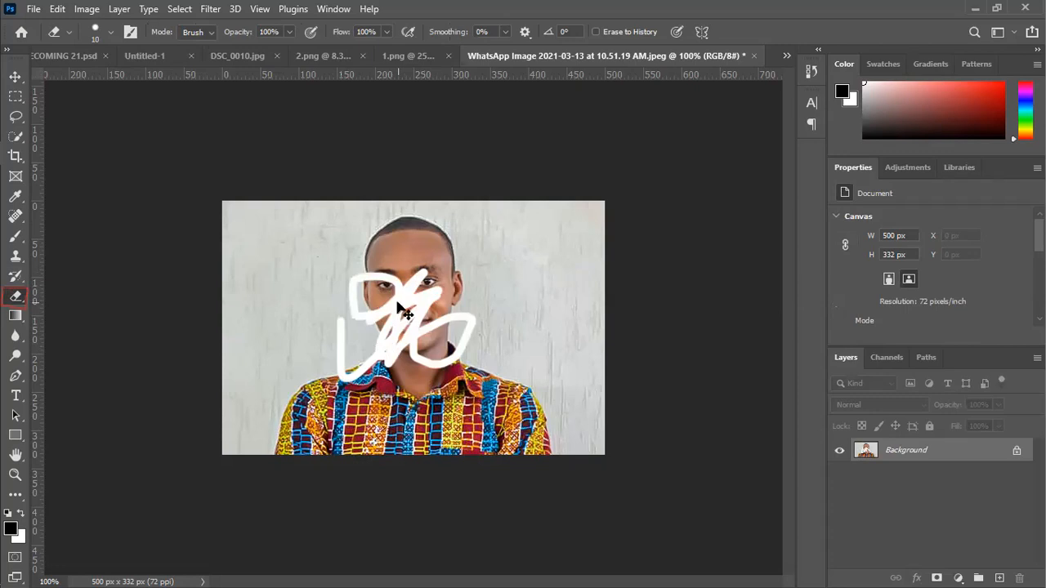
key(ctrl+z)
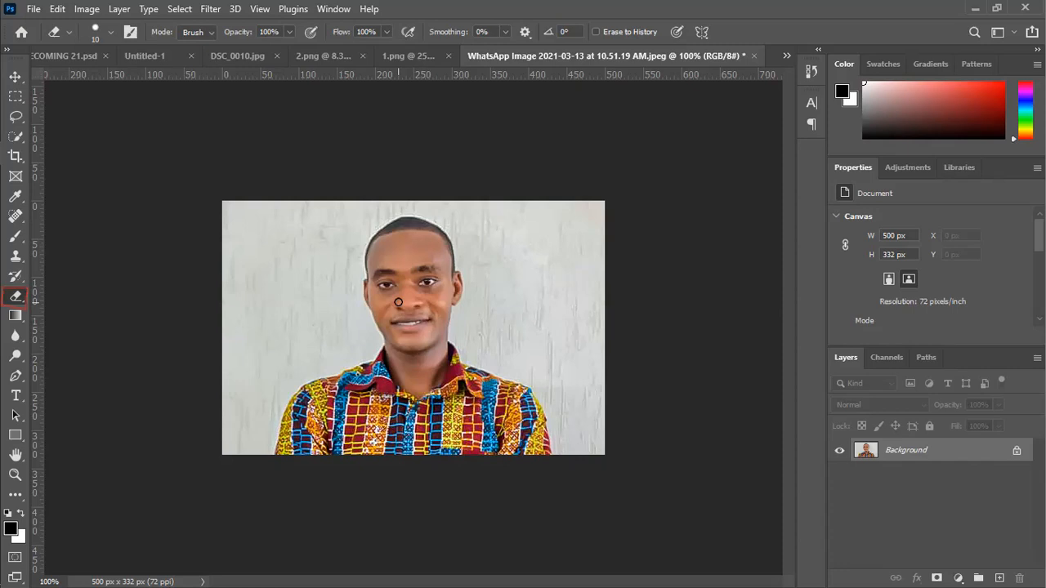
Remove the wall behind the man with the Magic Eraser at Tolerance 32, and undo the removal
right_click(14, 299)
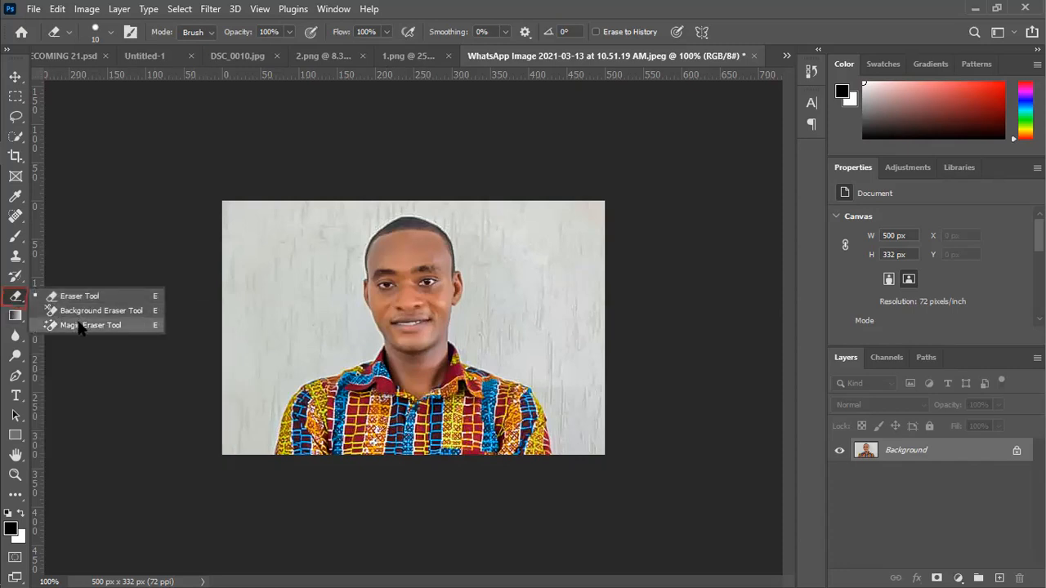
click(80, 326)
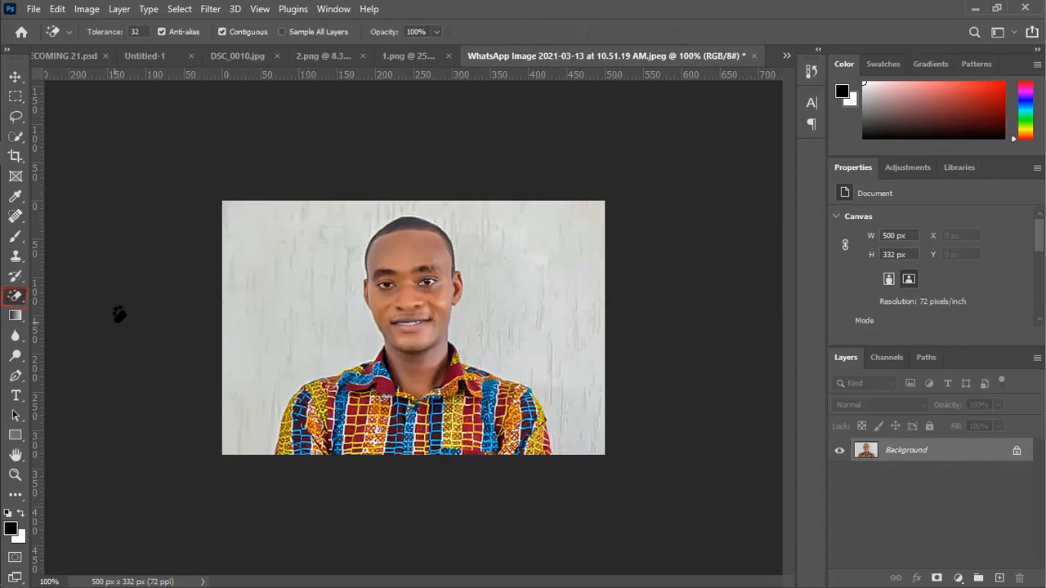
click(289, 300)
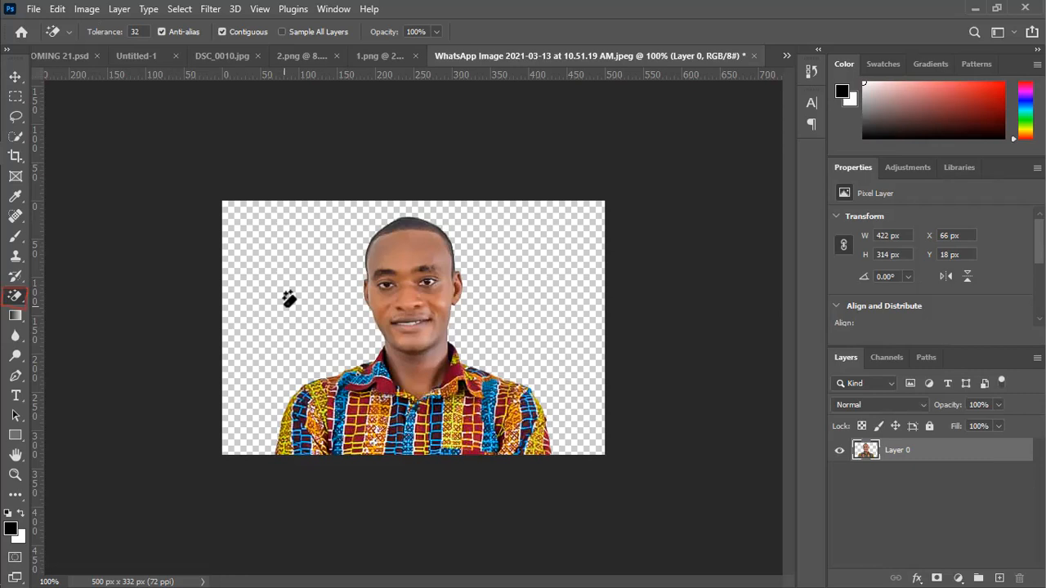
key(ctrl+z)
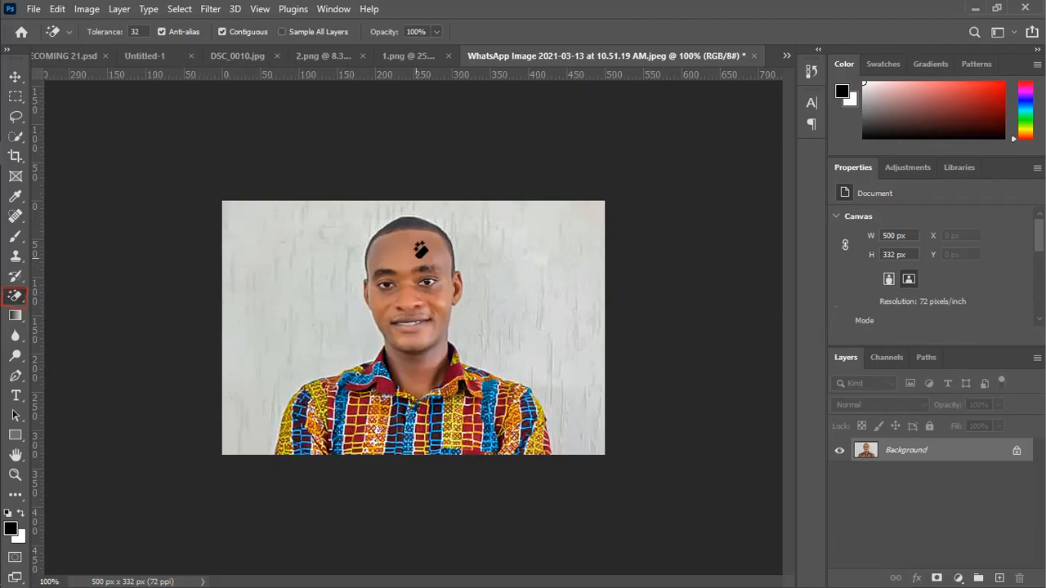
Erase the skin of the man's forehead, face and neck with the Magic Eraser at Tolerance 32
click(420, 250)
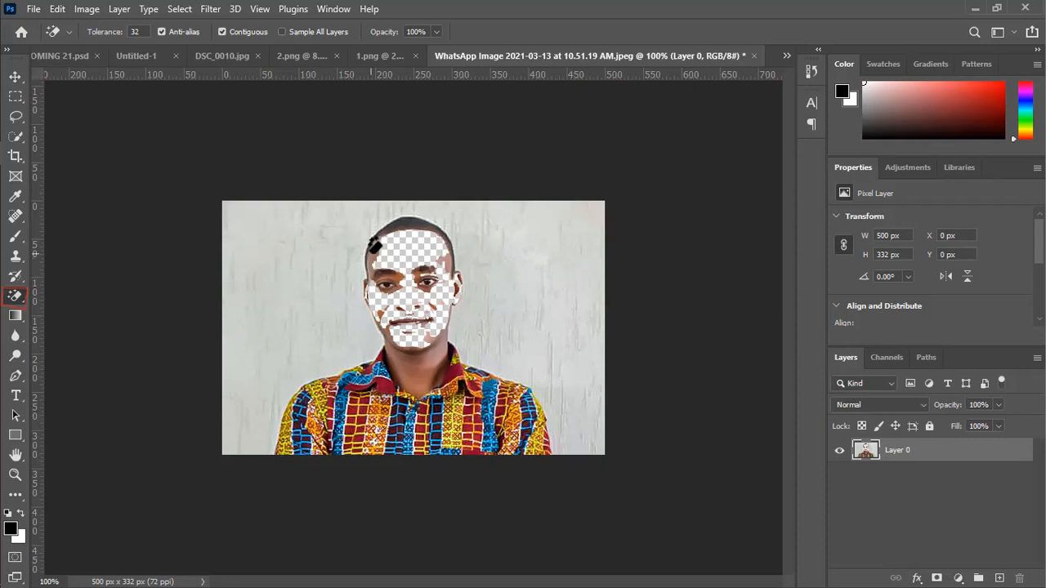
click(371, 255)
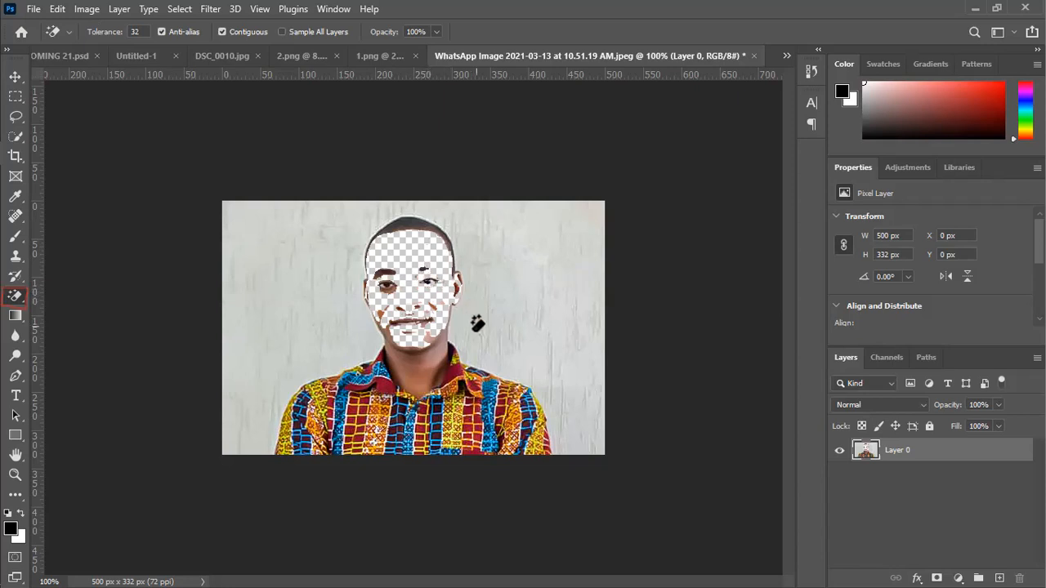
click(430, 344)
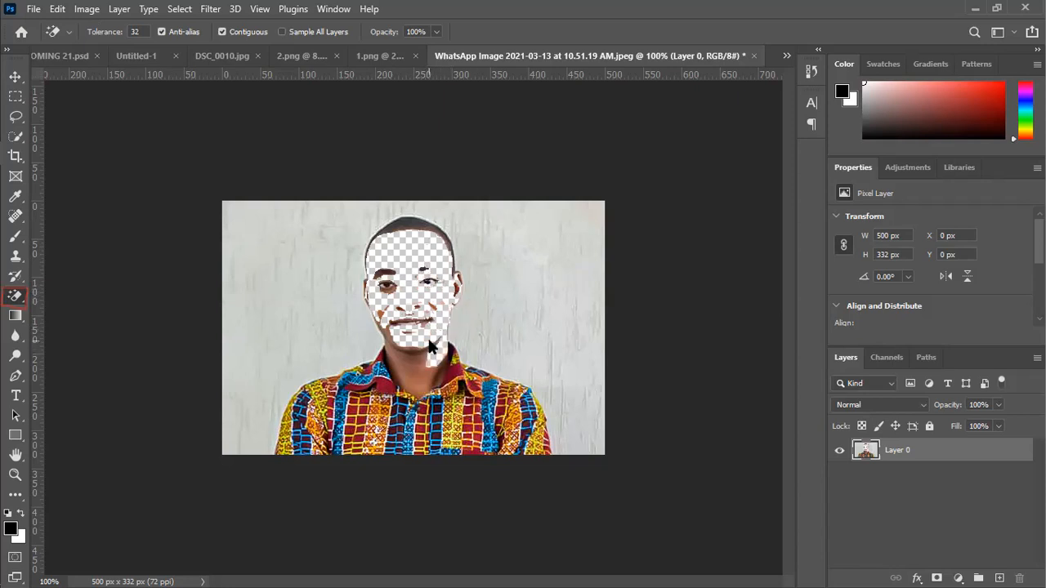
click(419, 357)
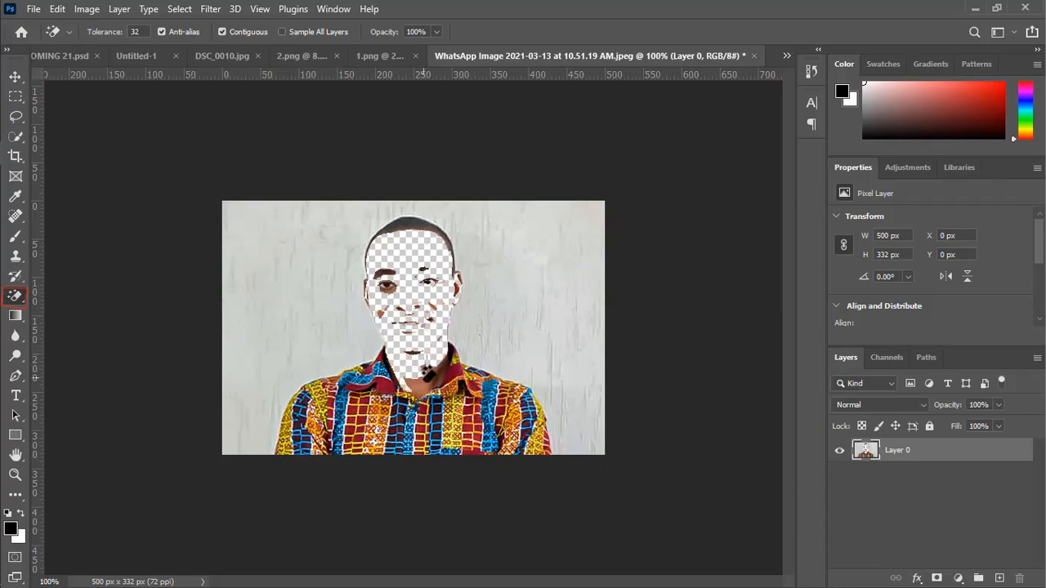
click(426, 372)
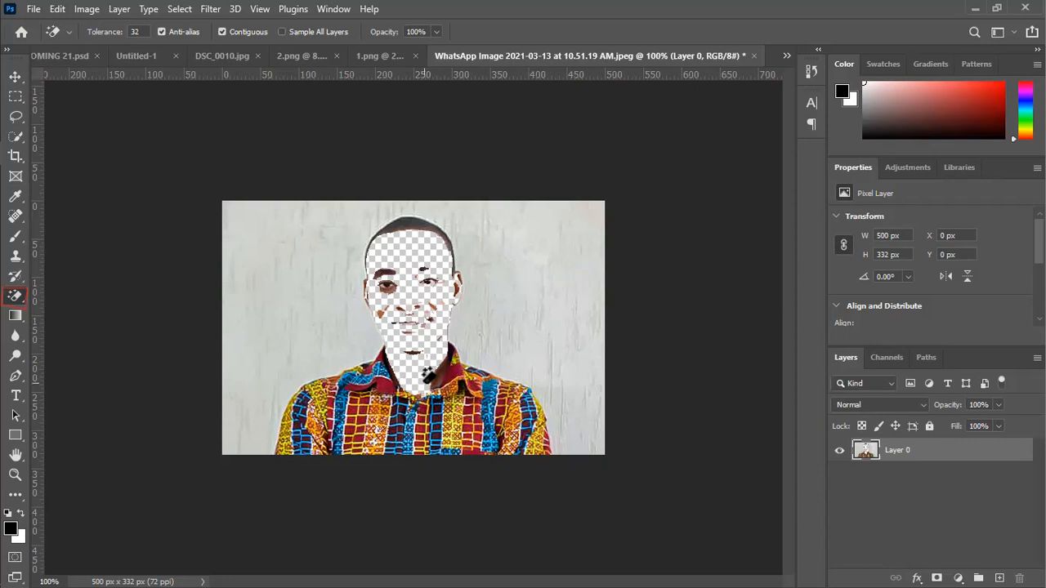
Undo the Magic Eraser edits on the face and neck and the earlier Camera Raw adjustments, back to the original photo
key(ctrl+z)
key(ctrl+z)
key(ctrl+z)
key(ctrl+z)
key(ctrl+z)
key(ctrl+z)
key(ctrl+z)
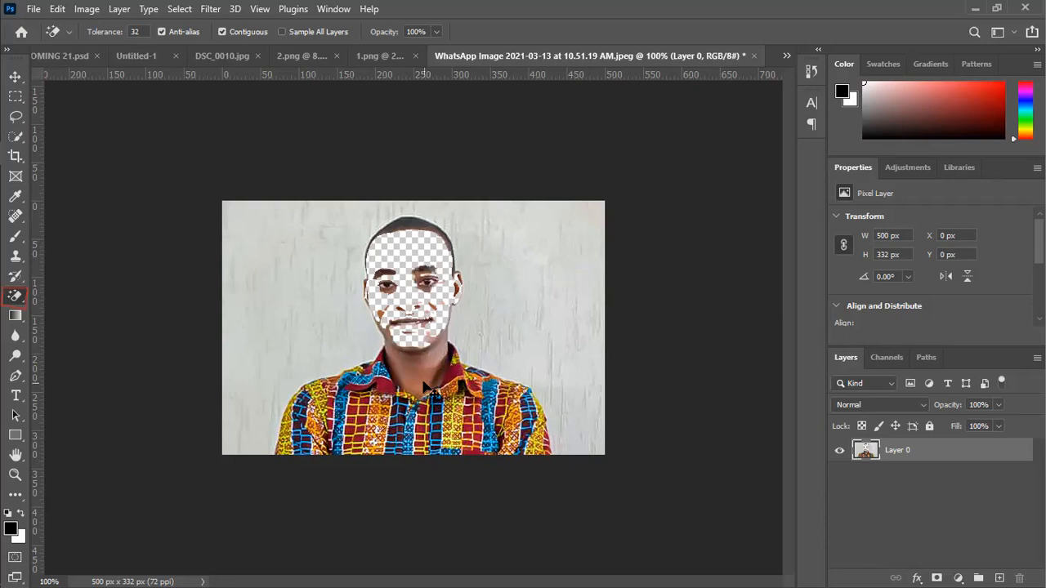
key(ctrl+z)
key(ctrl+z)
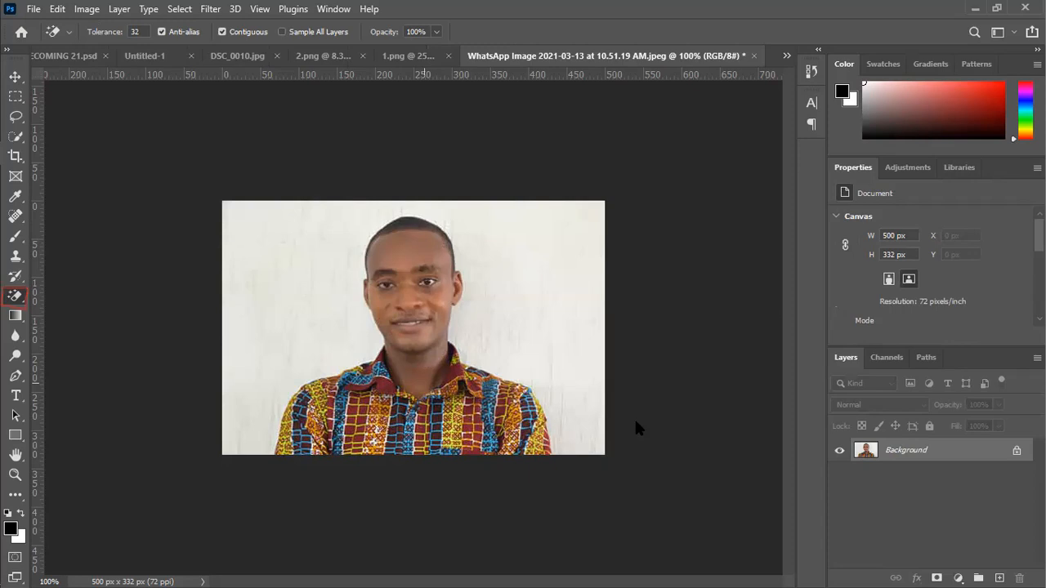
Apply the Camera Raw filter to the photo with Exposure +0.50, Contrast +10 and Highlights -100
key(shift+ctrl+a)
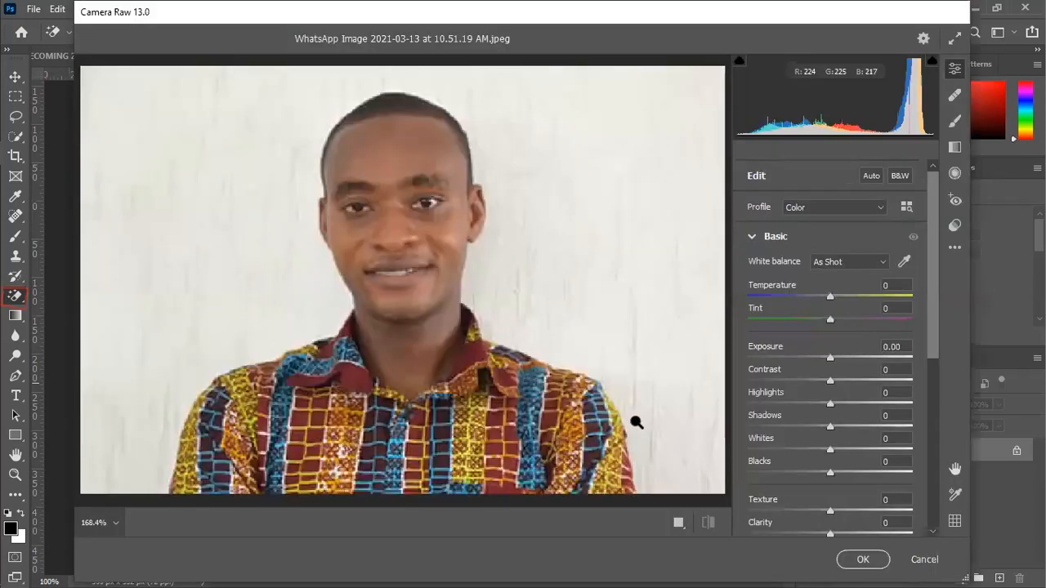
click(898, 346)
text(0.5)
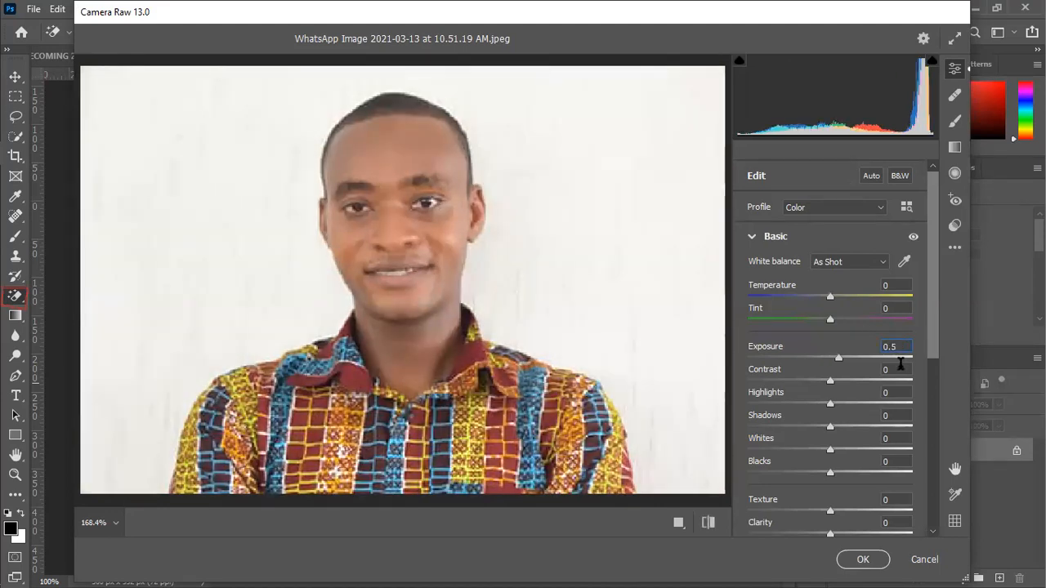
click(899, 370)
text(10)
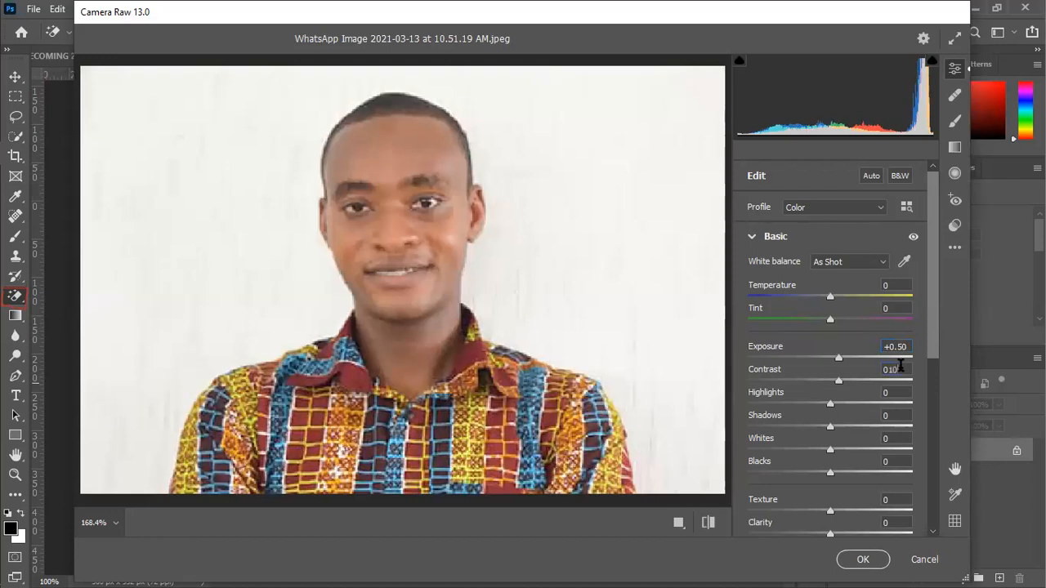
double_click(901, 367)
text(10)
click(897, 392)
text(-100)
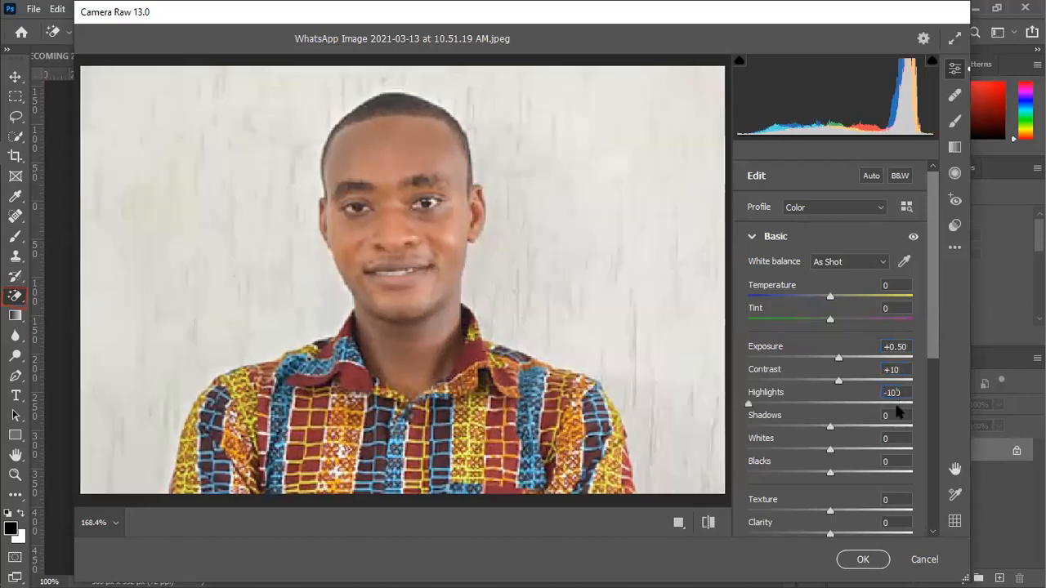
Set the photo's Shadows to +55, Whites to -100 and Blacks to -60
double_click(898, 416)
text(55)
click(897, 439)
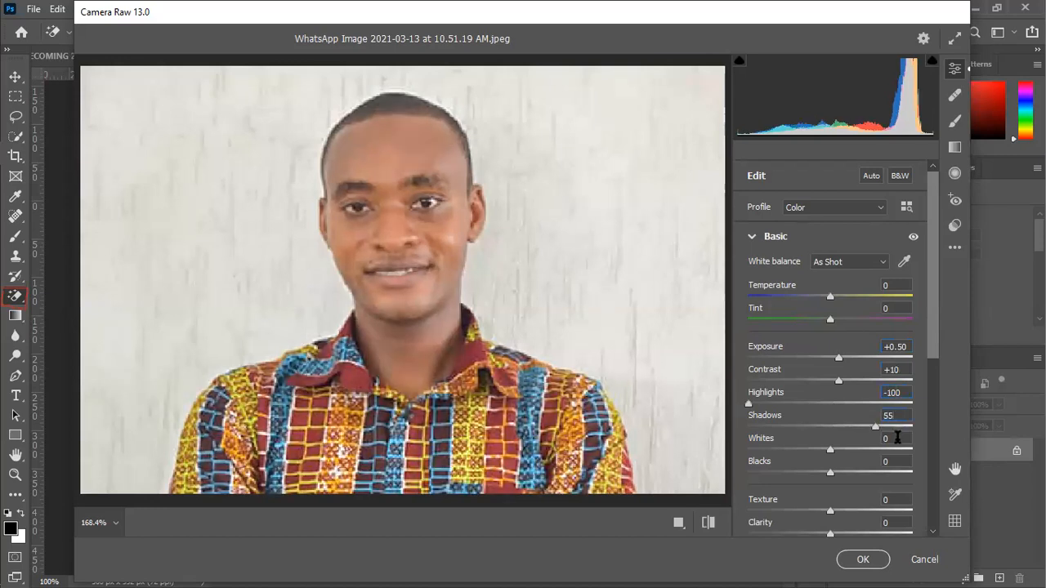
text(-100)
key(Return)
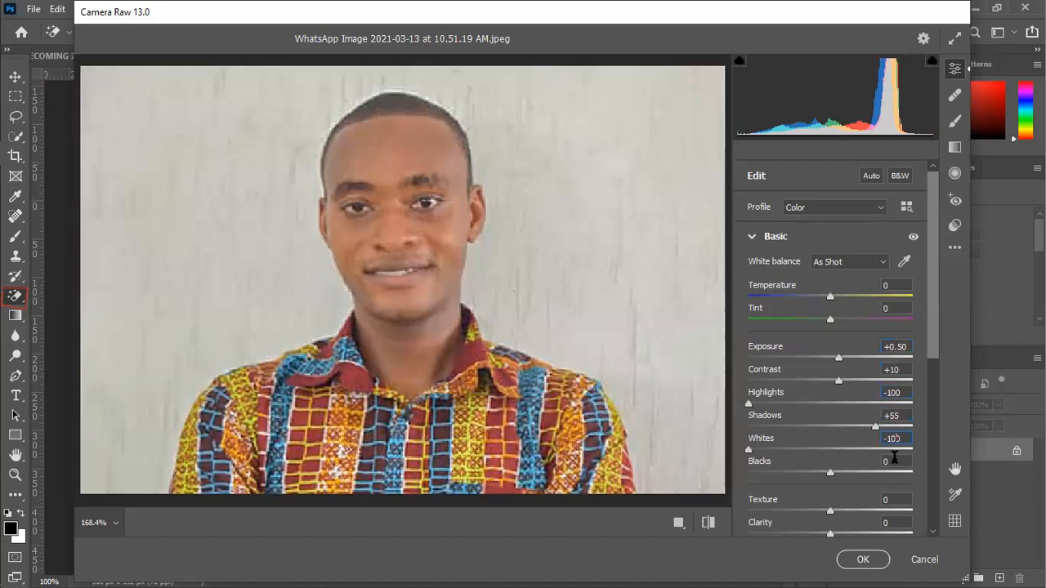
click(894, 461)
key(BackSpace)
text(-5)
text(6)
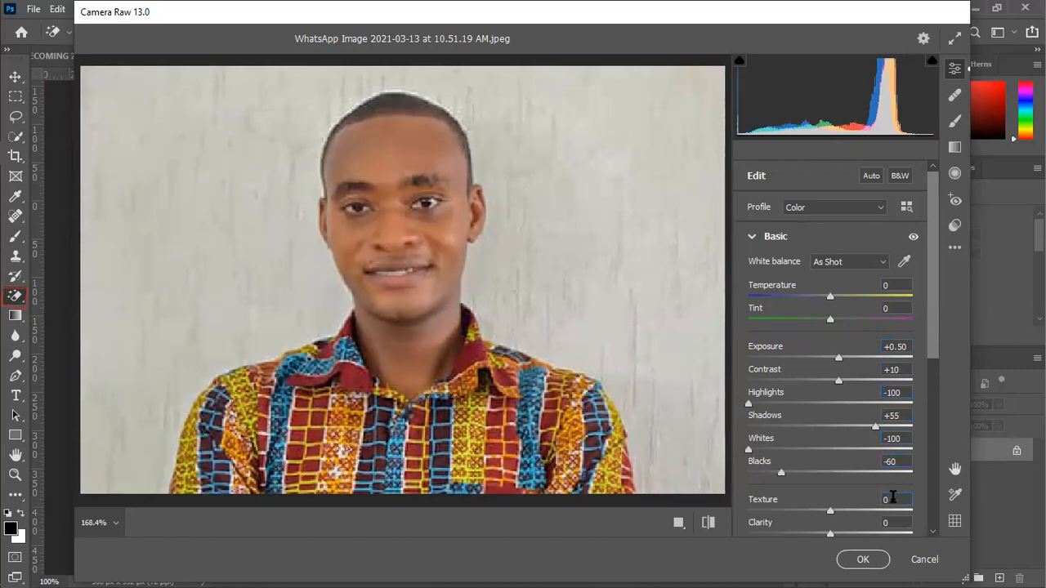
Set the photo's Texture to +15, Clarity to +30 and Vibrance to +43
click(892, 497)
text(15)
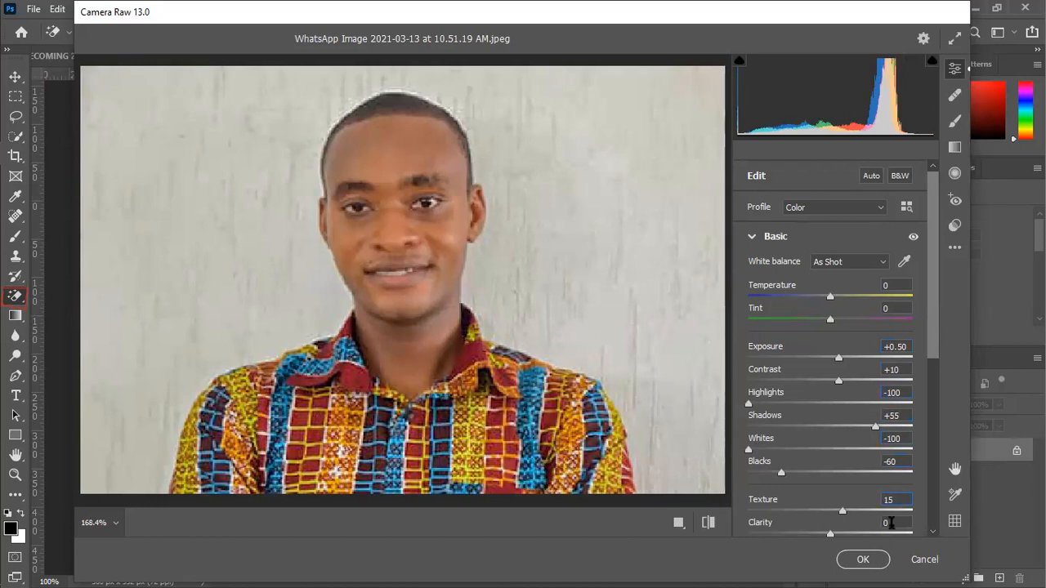
key(Return)
click(891, 522)
text(30)
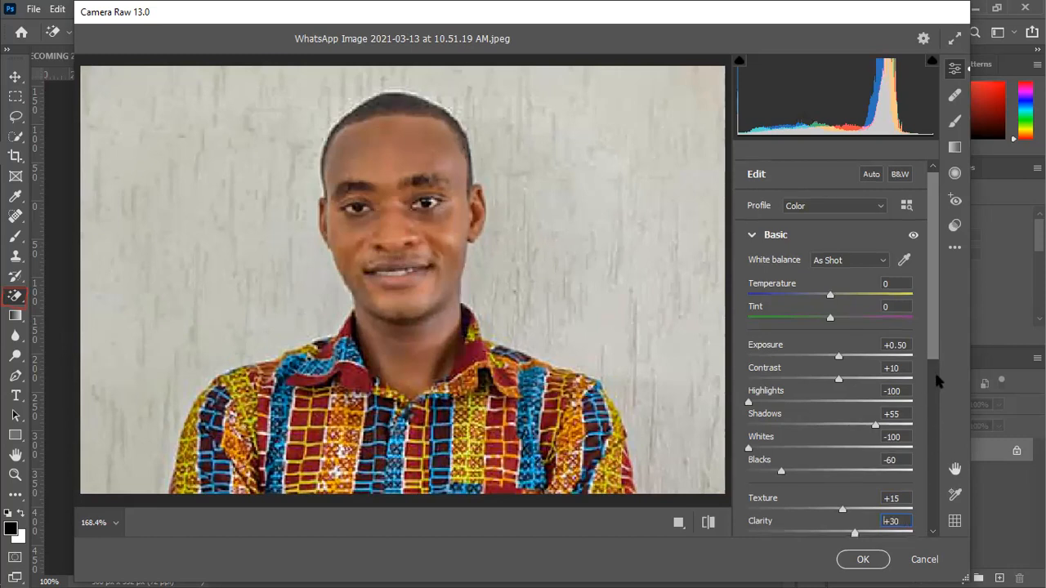
scroll(938, 392, down, 2)
scroll(940, 399, down, 1)
scroll(809, 486, down, 1)
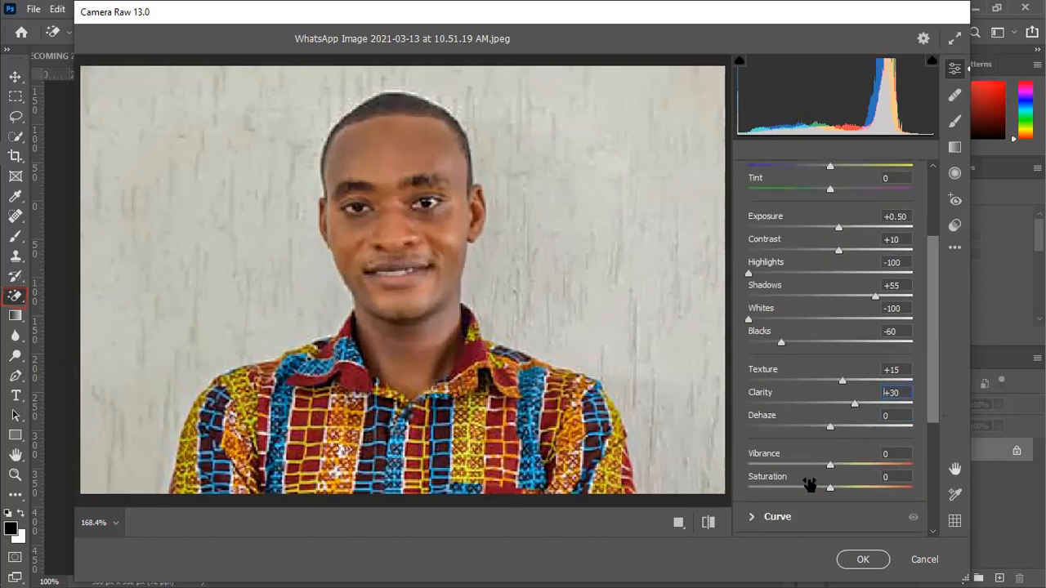
drag(830, 471, 865, 470)
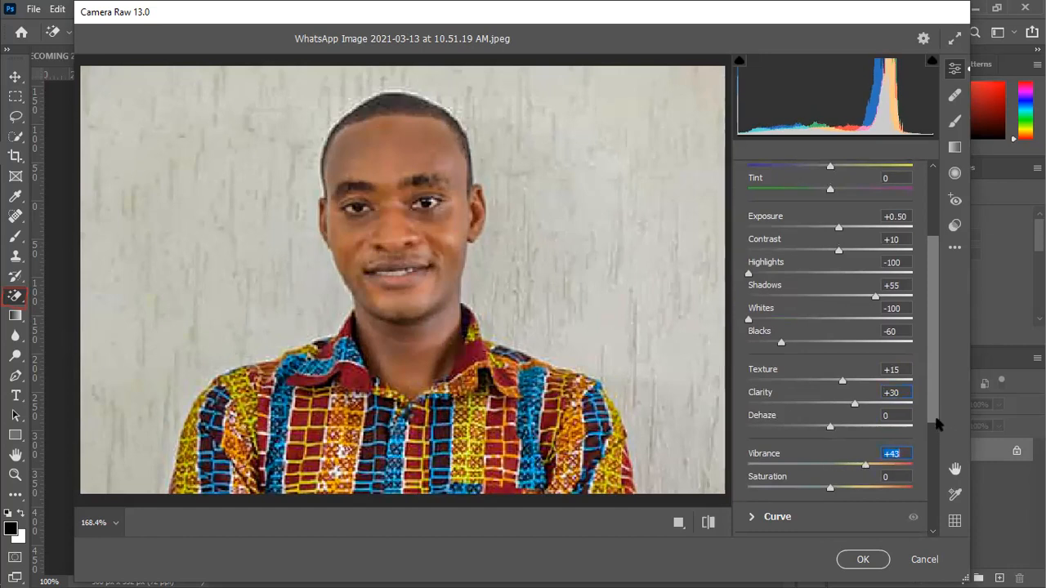
Set Sharpening to 38, Noise Reduction to 35 and Color Noise Reduction to 8, and return to the Basic adjustments
scroll(938, 449, down, 2)
scroll(938, 451, down, 2)
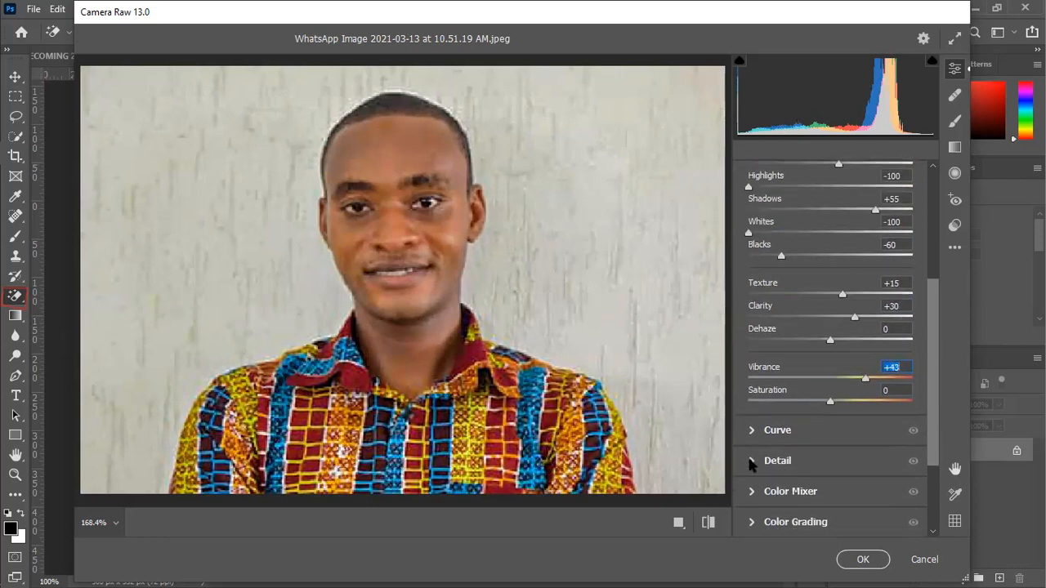
click(800, 460)
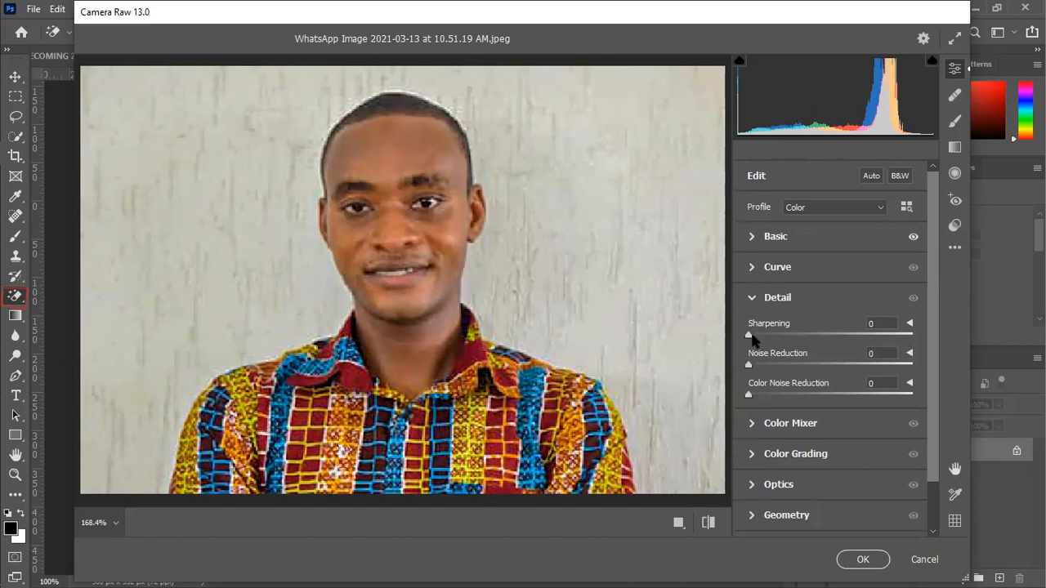
drag(747, 337, 787, 334)
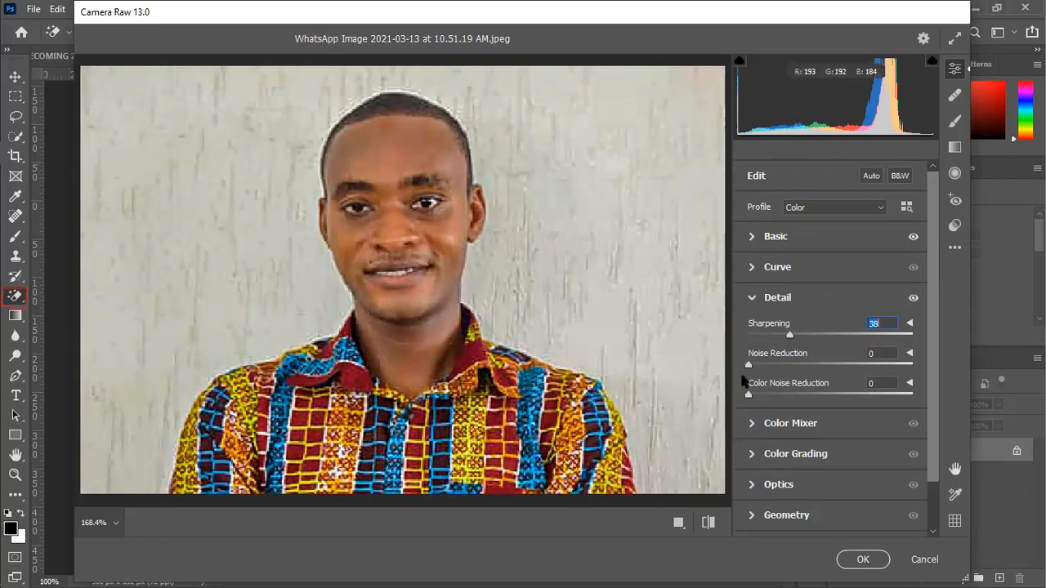
drag(799, 367, 803, 363)
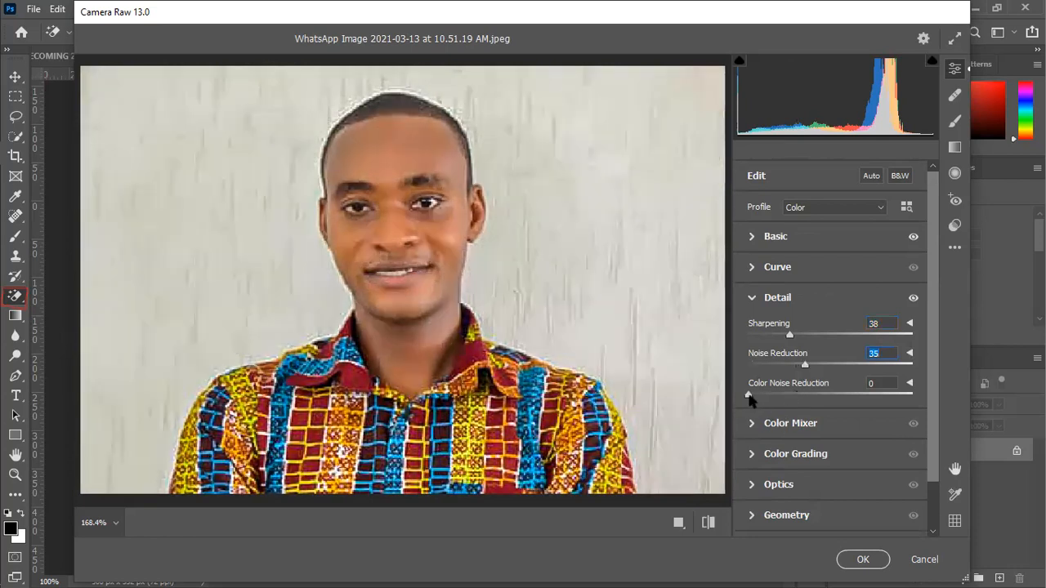
drag(749, 397, 761, 399)
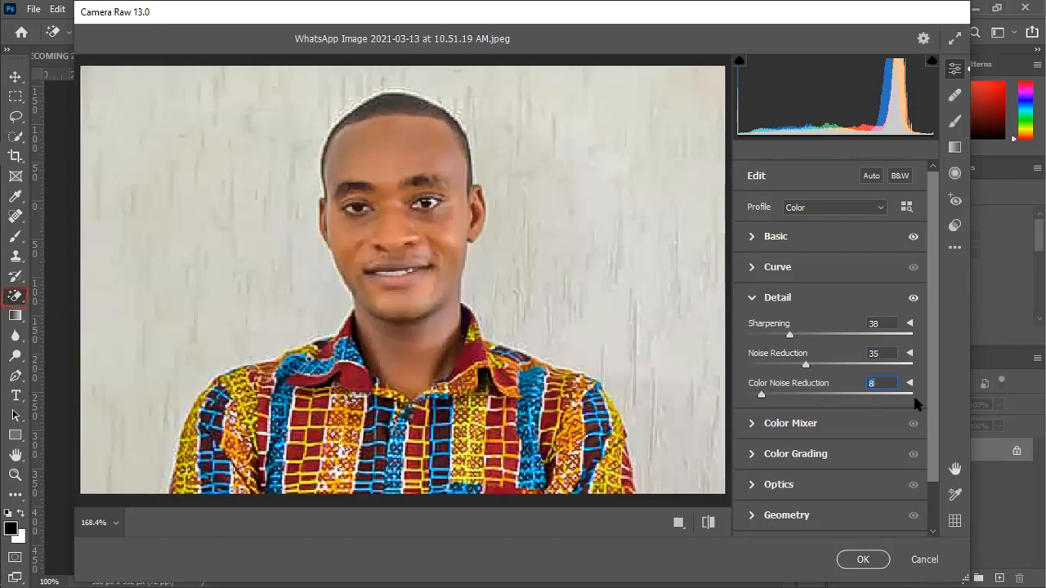
click(753, 237)
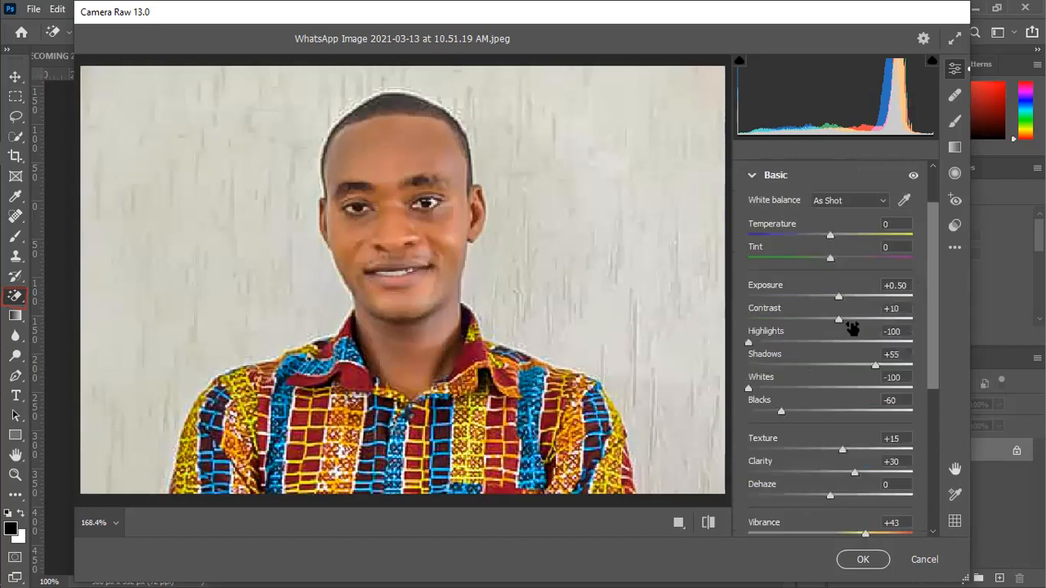
Set the photo's Temperature to -5 and apply the Camera Raw adjustments
click(887, 224)
text(-5)
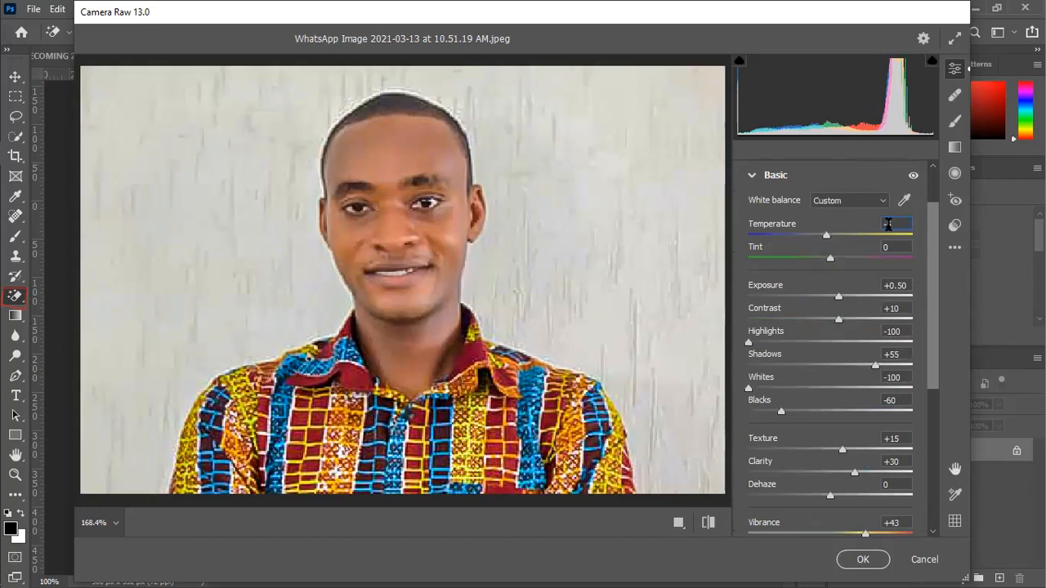
key(Return)
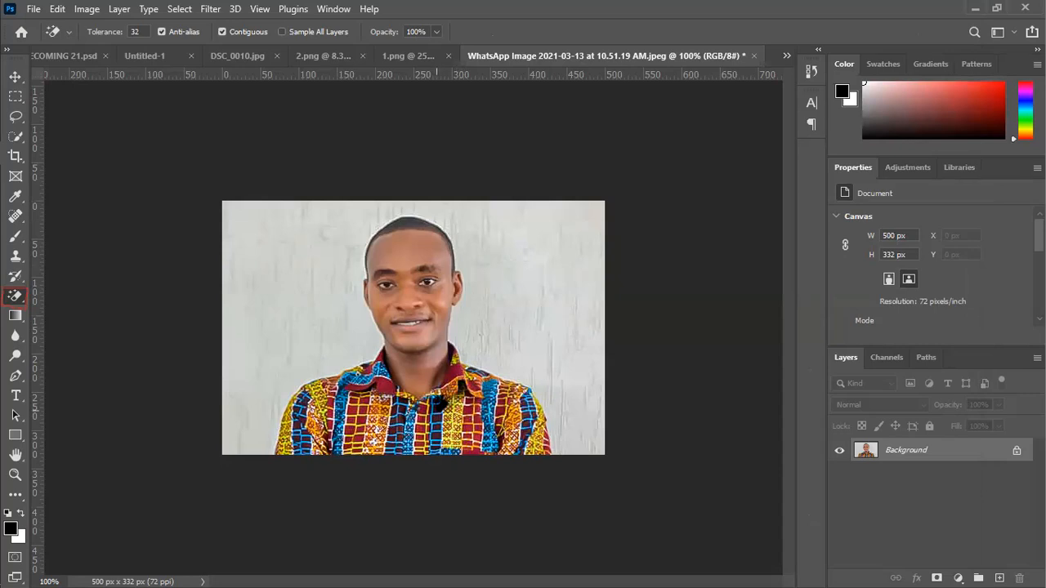
Try the Magic Eraser on the man's patterned shirt and undo the erasure
click(442, 402)
click(438, 416)
click(438, 418)
click(439, 429)
click(437, 435)
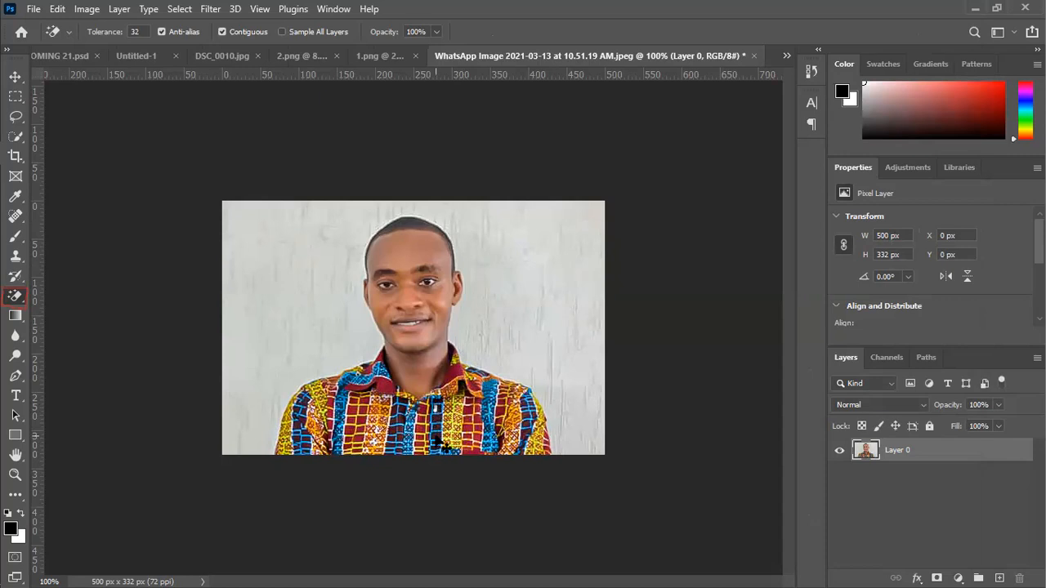
key(ctrl+z)
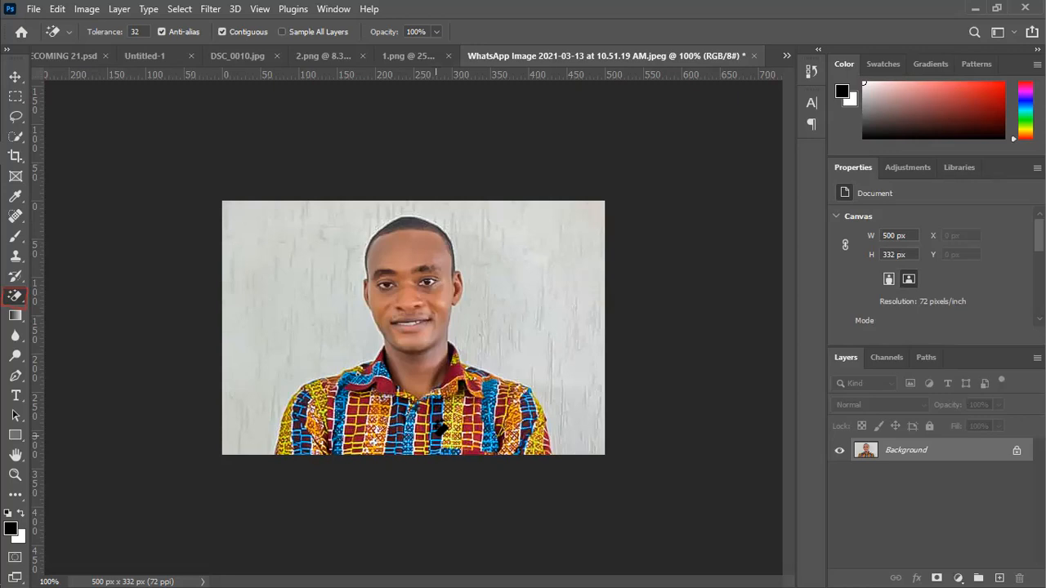
Erase the wall background around the man with the Magic Eraser and move the cut-out around the canvas
click(324, 306)
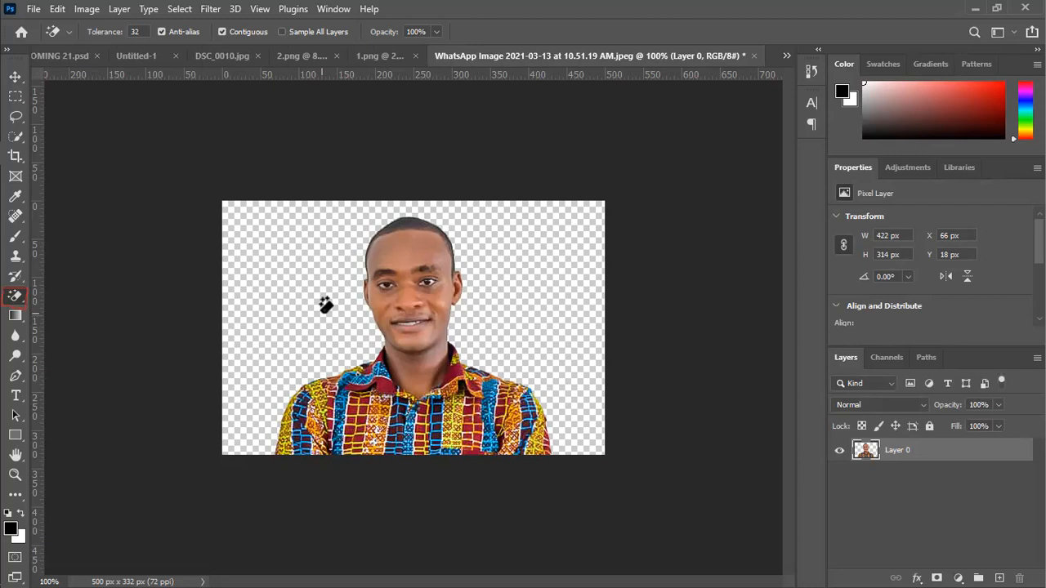
key(v)
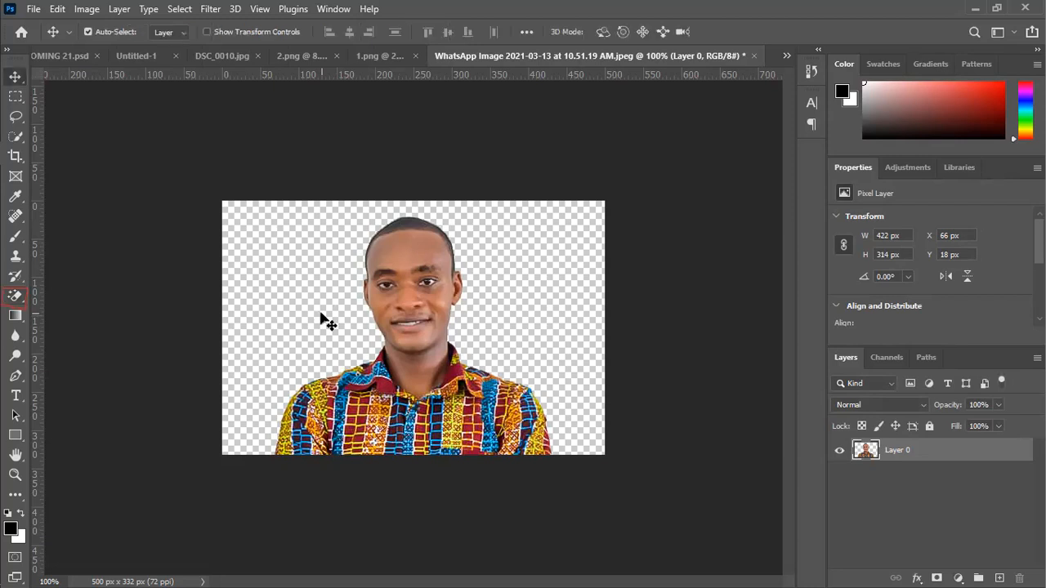
drag(419, 263, 411, 92)
drag(392, 49, 495, 237)
drag(478, 279, 434, 248)
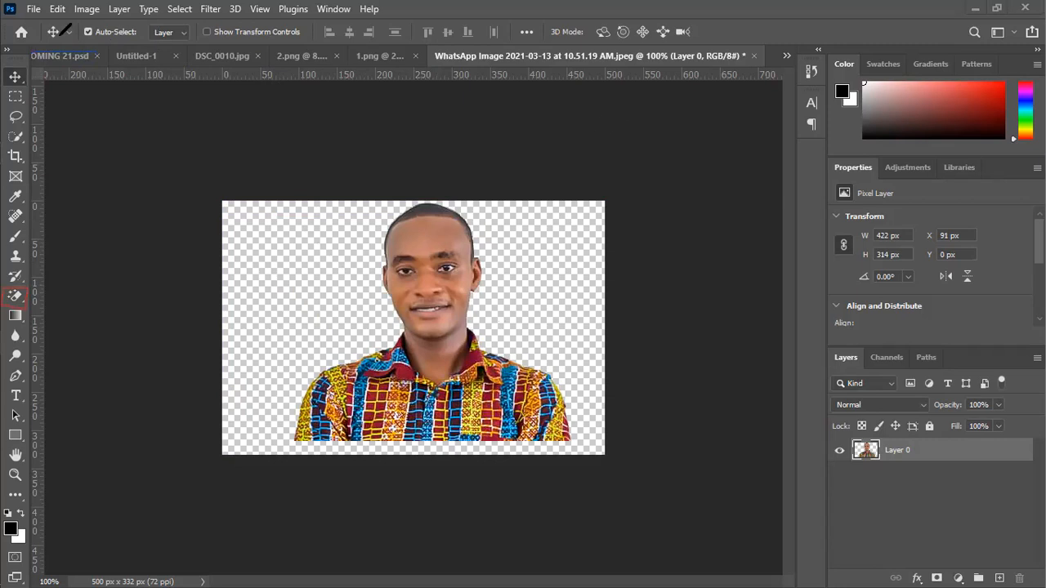
mouse_move(36, 51)
mouse_down()
mouse_move(95, 58)
mouse_move(35, 61)
mouse_move(34, 51)
mouse_up()
mouse_move(124, 49)
mouse_down()
mouse_move(163, 50)
mouse_move(135, 64)
mouse_move(111, 47)
mouse_move(175, 51)
mouse_up()
drag(280, 60, 717, 61)
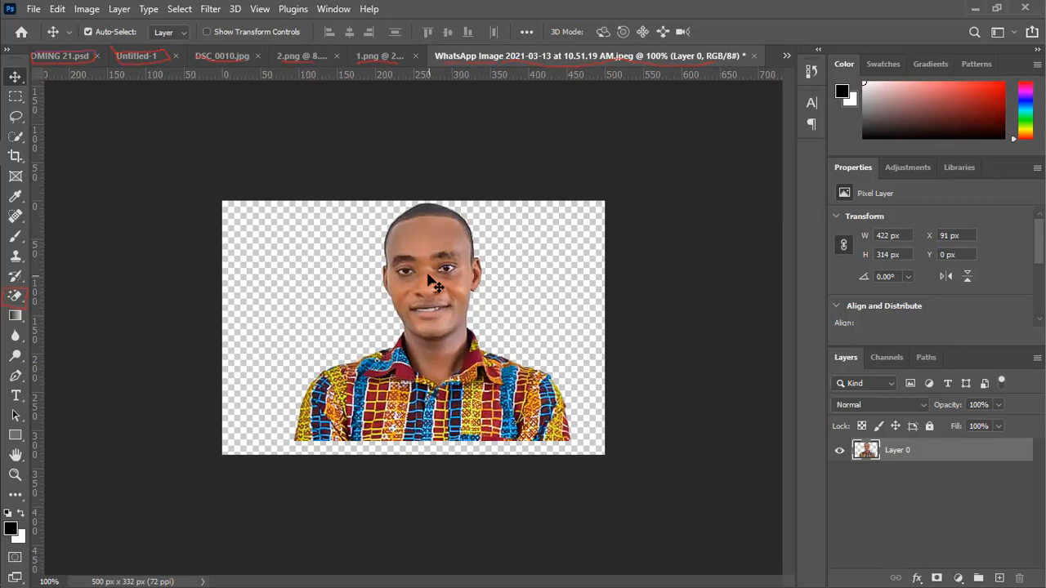
Copy the cut-out man from the WhatsApp photo into the blank Untitled-1 document
drag(431, 282, 160, 92)
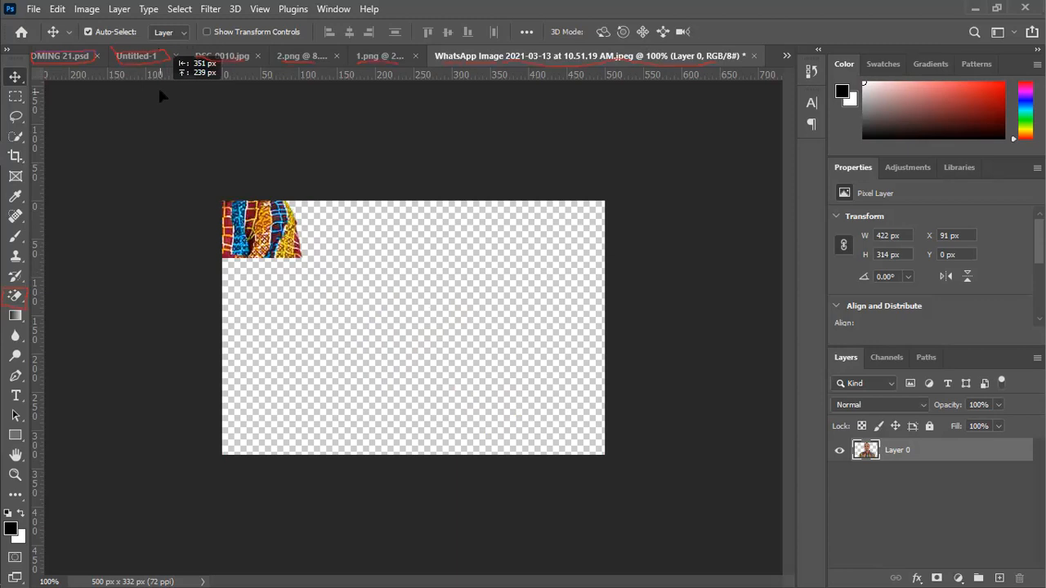
drag(160, 97, 438, 260)
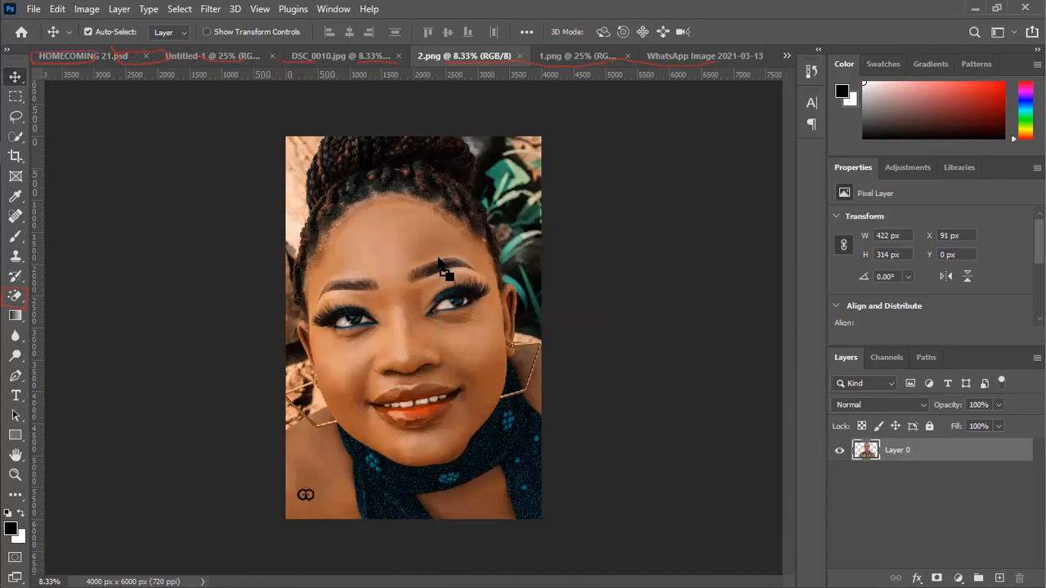
drag(438, 258, 210, 59)
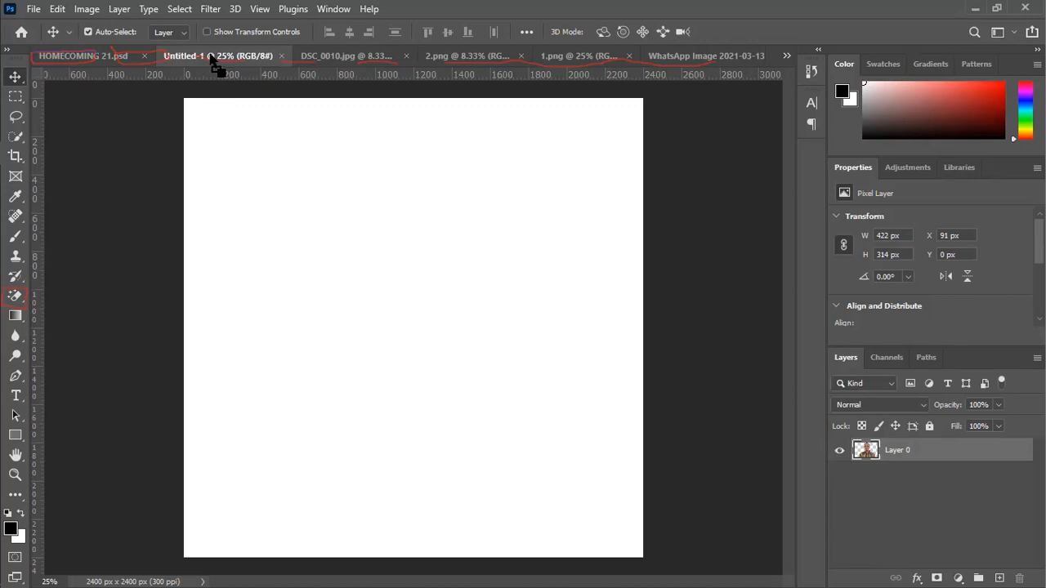
drag(211, 59, 383, 290)
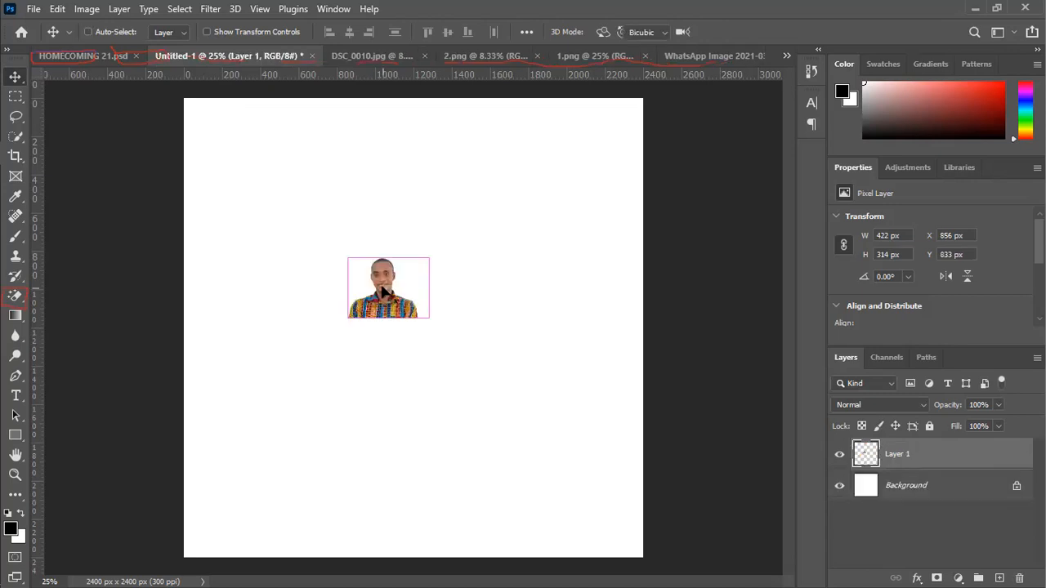
Scale the cut-out man in Untitled-1 to about 1586 × 1180 px near the canvas centre and hide his layer
key(ctrl+t)
drag(428, 317, 564, 460)
drag(349, 352, 277, 347)
drag(408, 363, 393, 358)
key(Return)
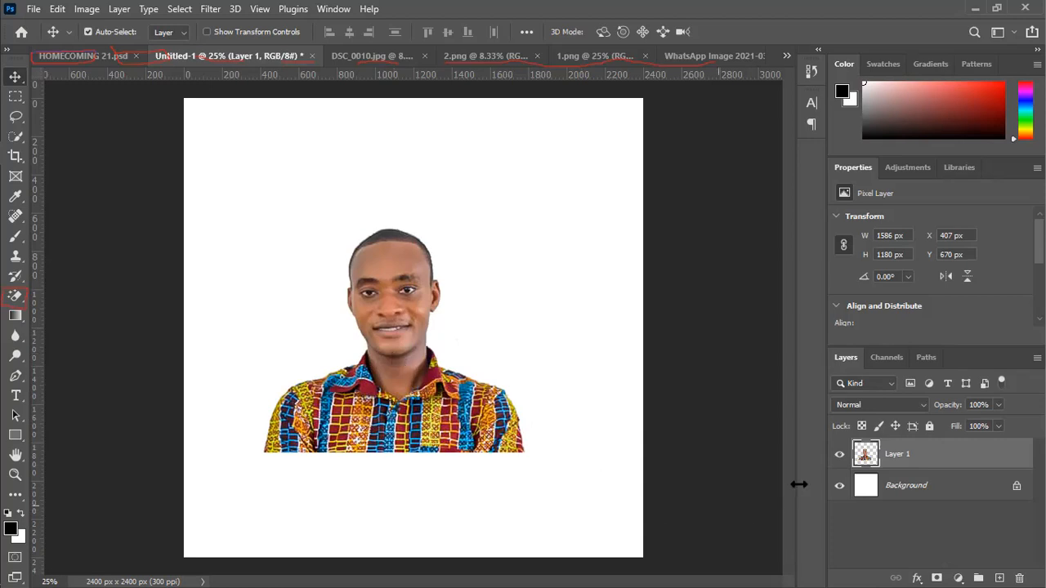
click(840, 454)
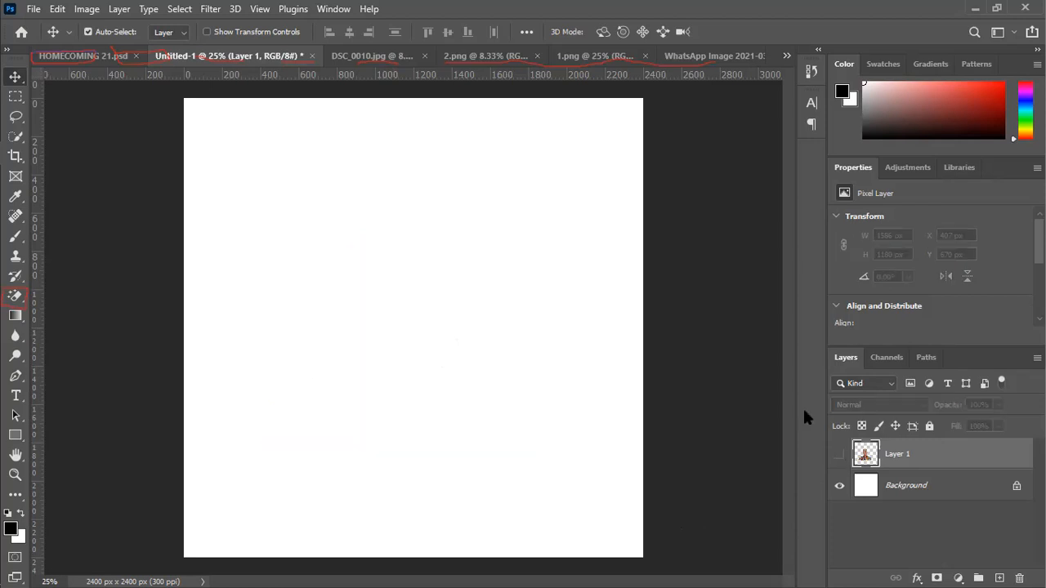
Return to the WhatsApp photo and undo the cut-out's move and the background erasure
click(708, 57)
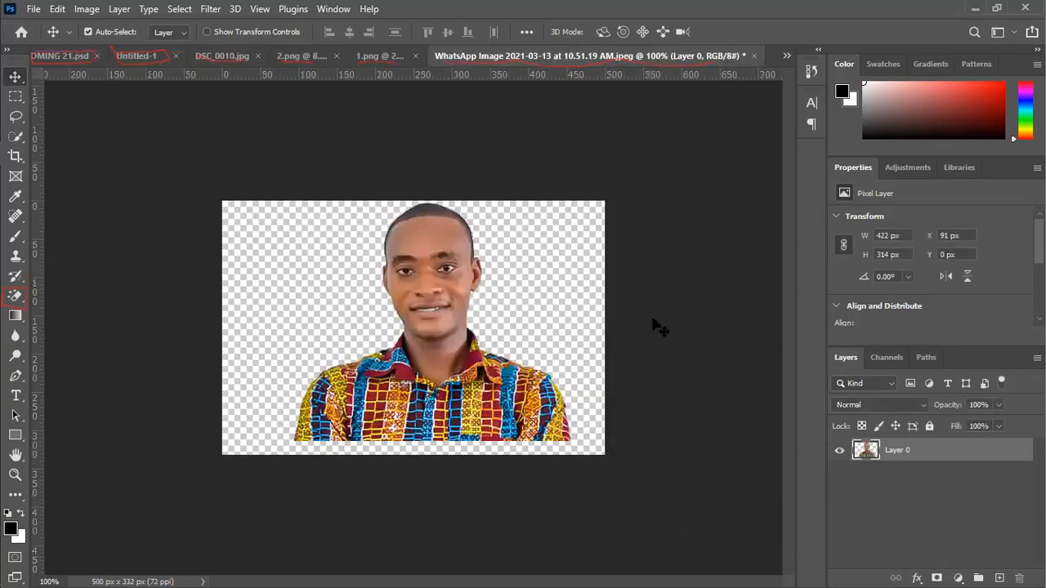
key(ctrl+z)
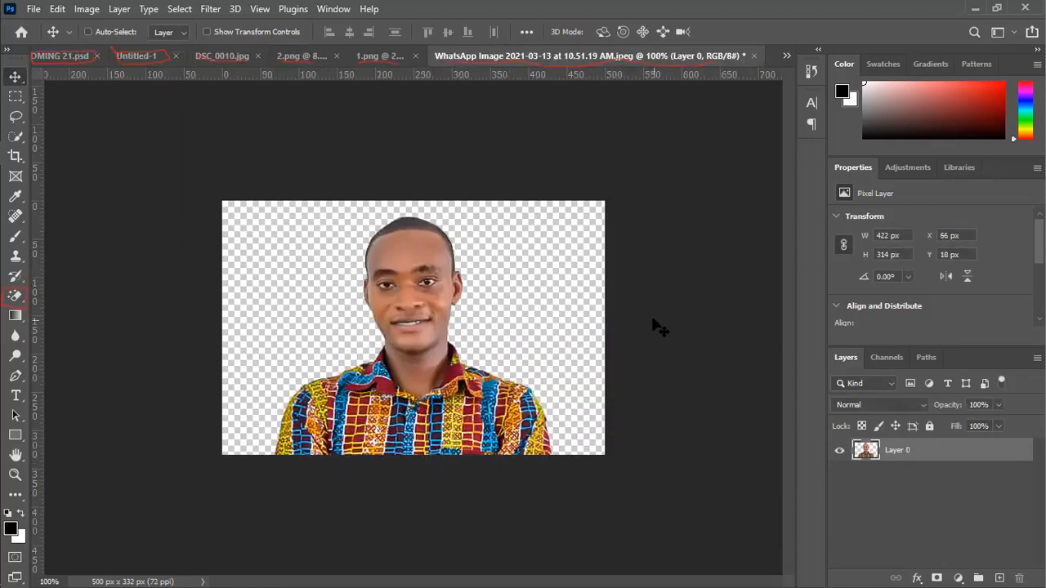
key(ctrl+z)
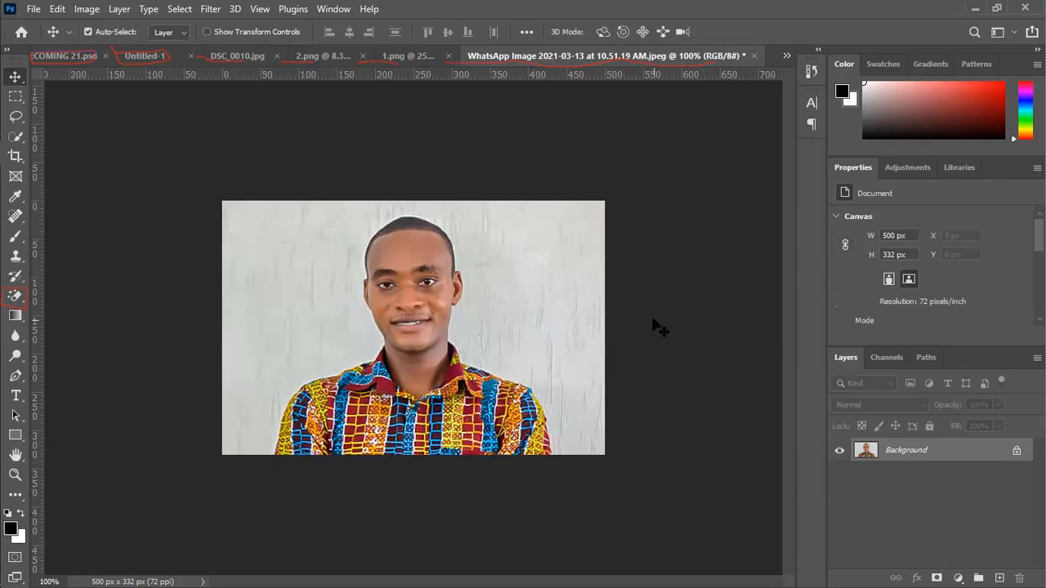
Select the man in the WhatsApp photo with the Object Selection tool in Rectangle mode
key(w)
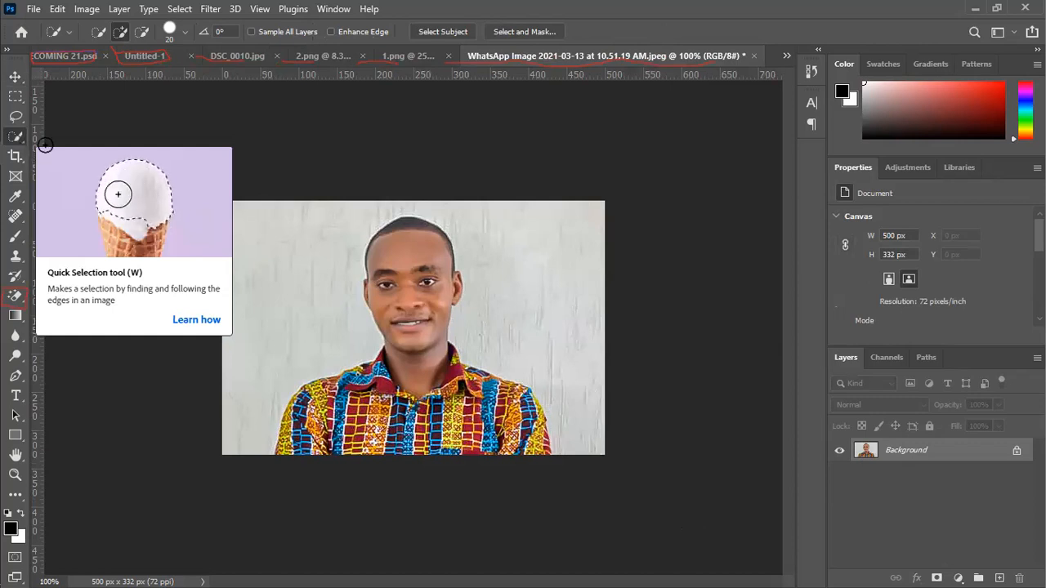
click(568, 28)
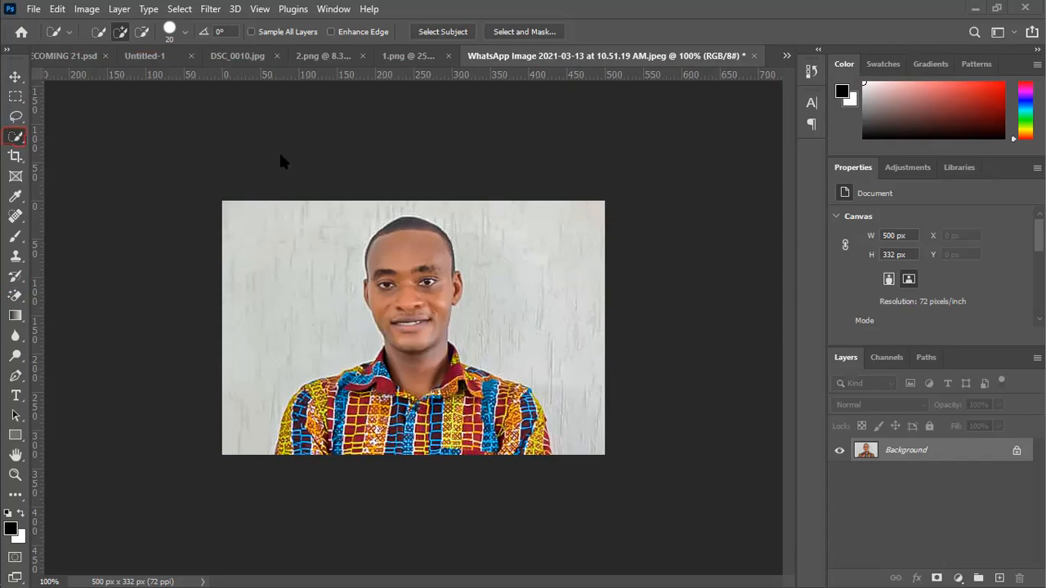
right_click(13, 139)
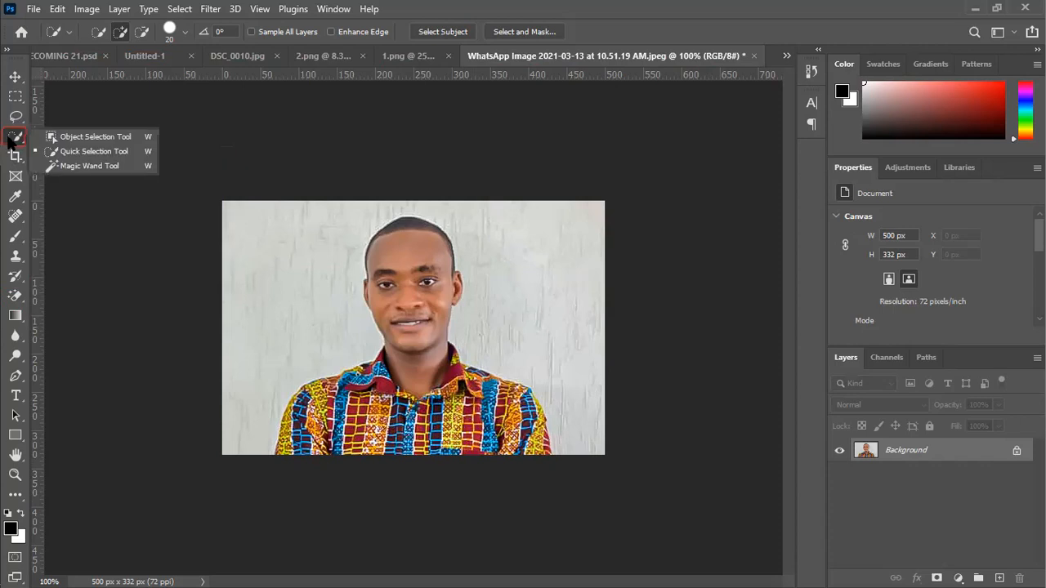
click(88, 139)
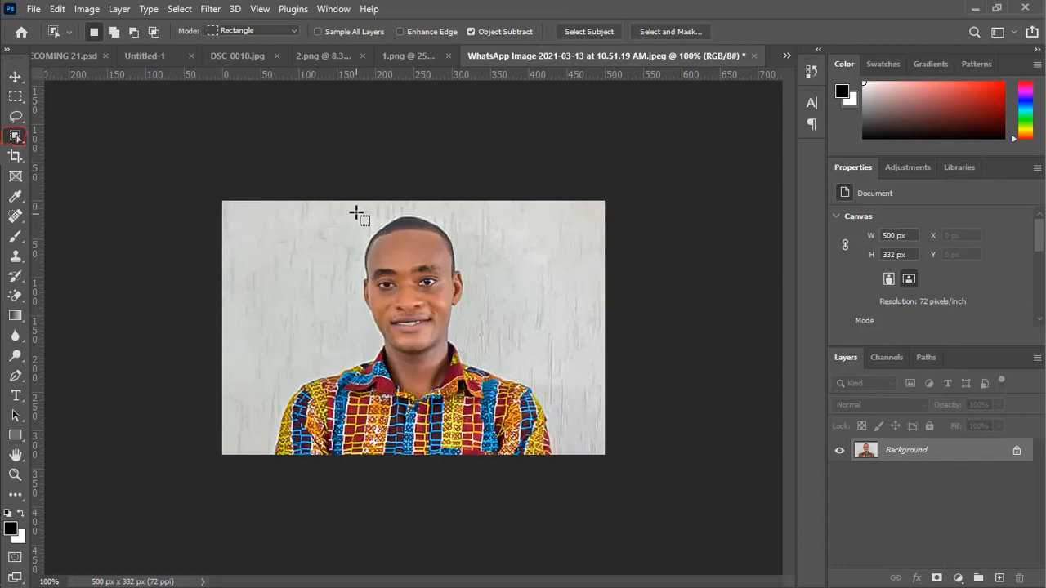
drag(356, 214, 554, 455)
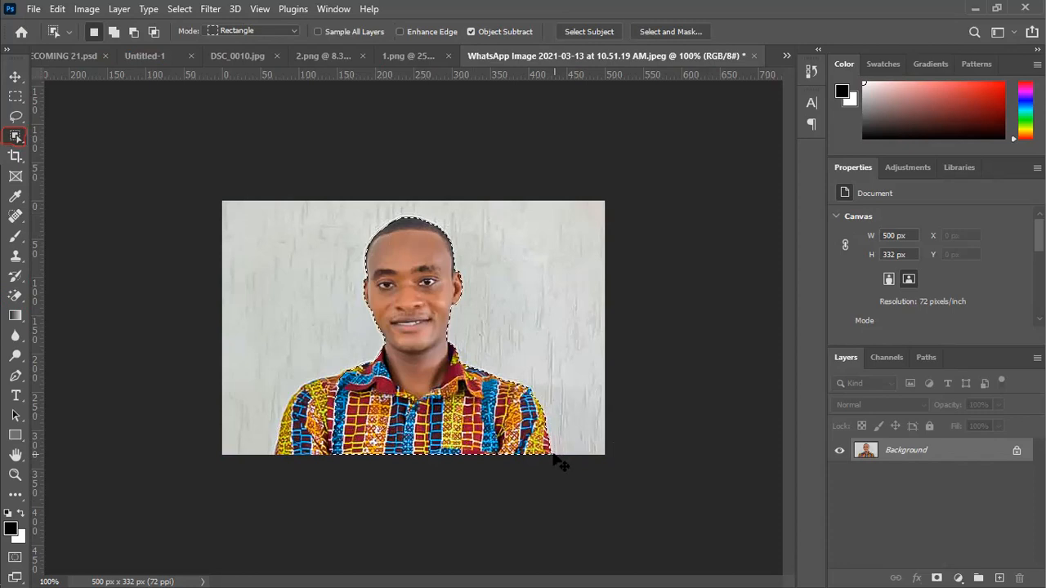
key(ctrl+d)
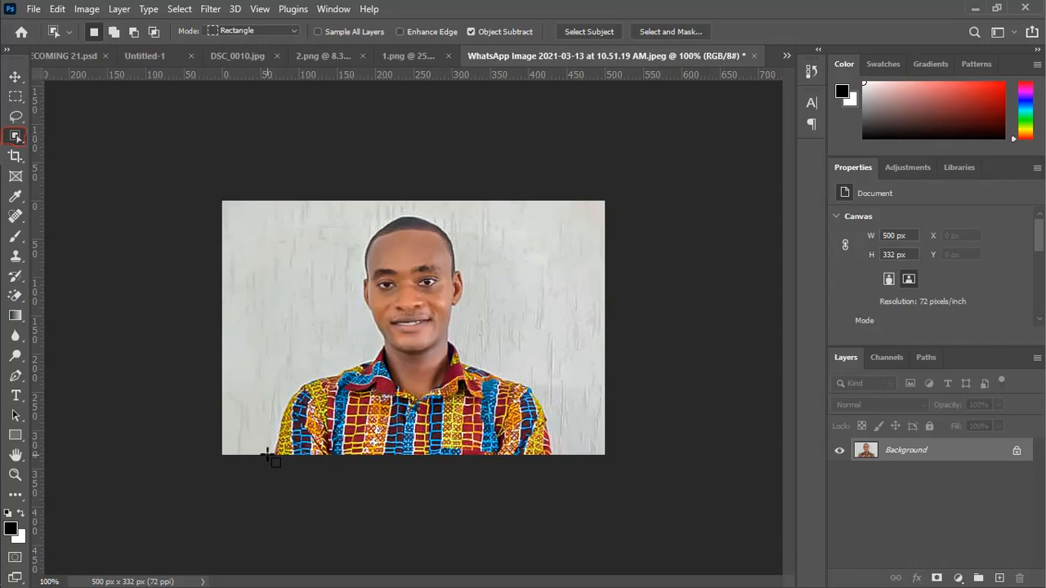
drag(267, 454, 570, 216)
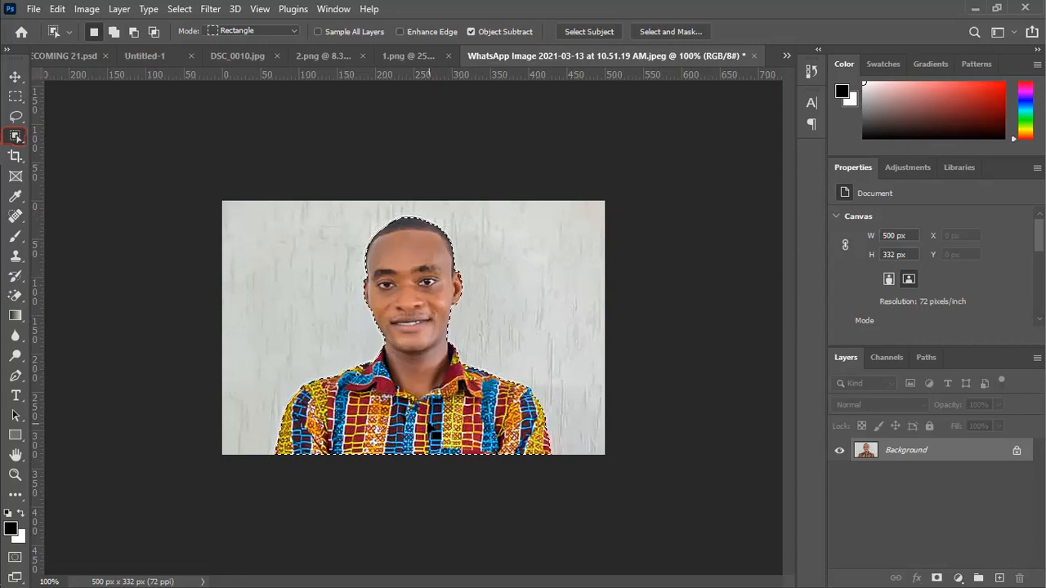
Copy the selected man into Untitled-1 and scale the copy to about 1339 × 1143 px
key(v)
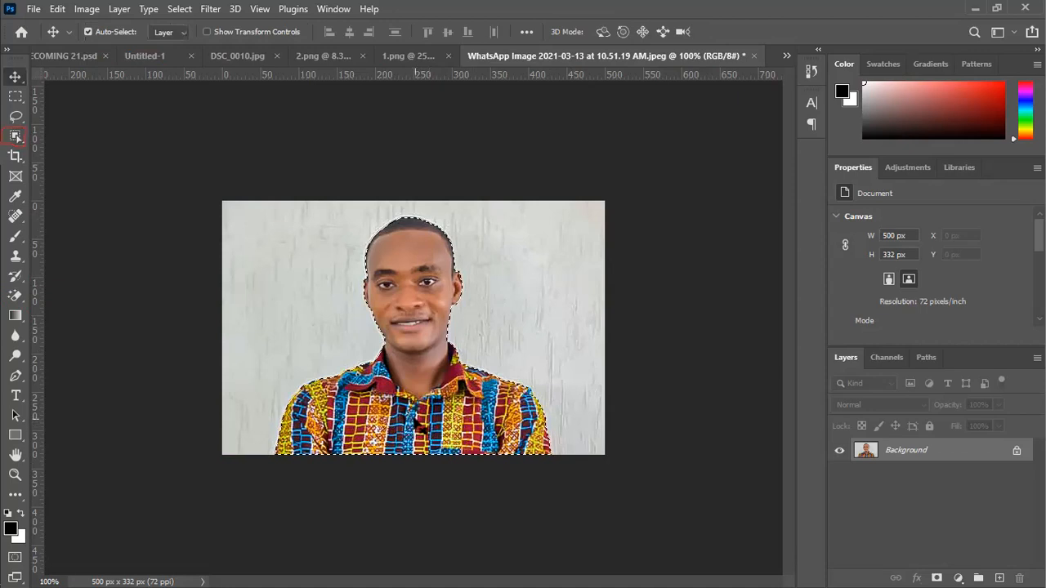
drag(415, 423, 442, 367)
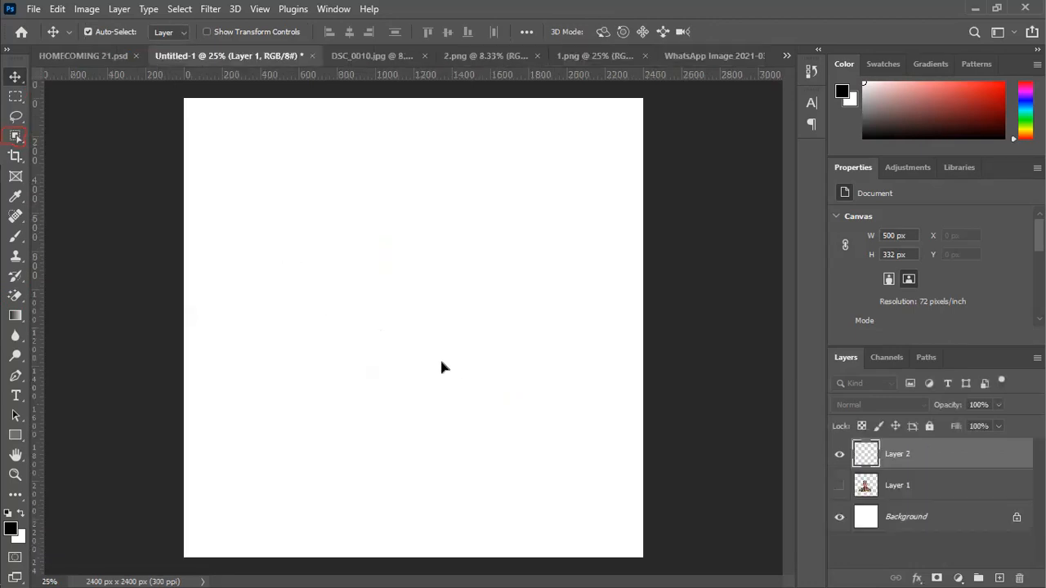
key(ctrl+t)
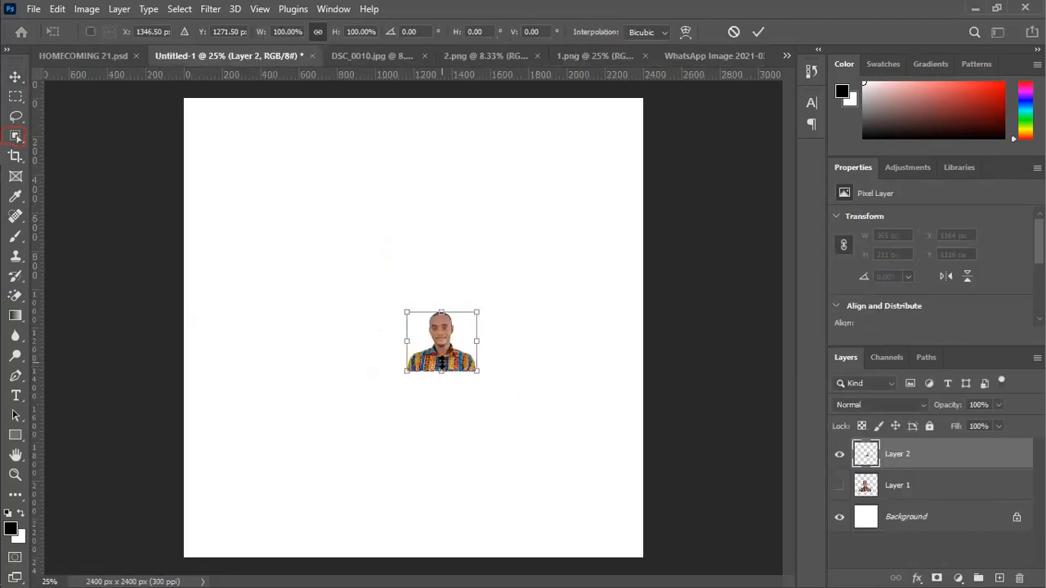
drag(479, 341, 576, 342)
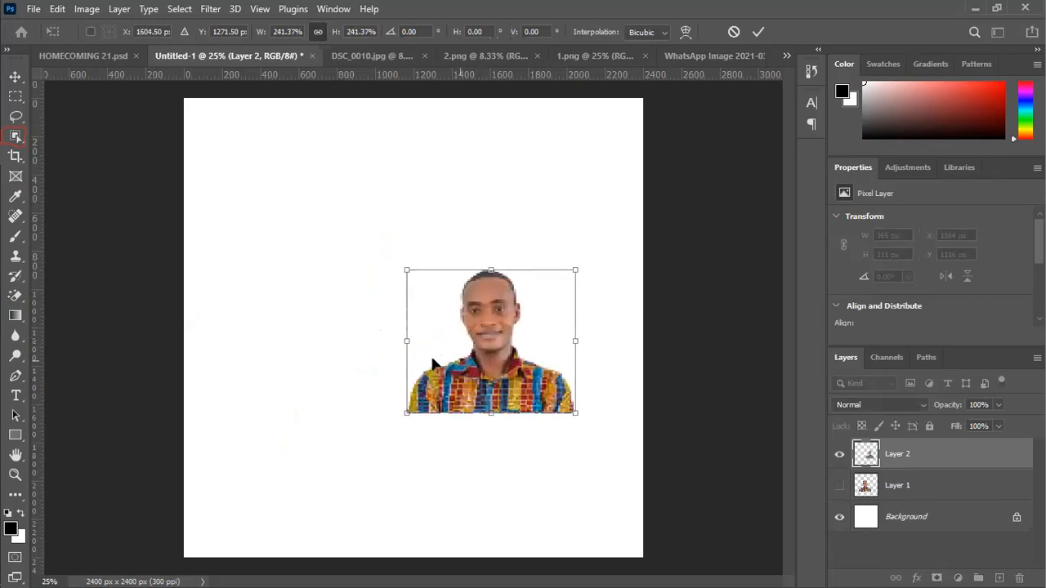
drag(319, 361, 318, 360)
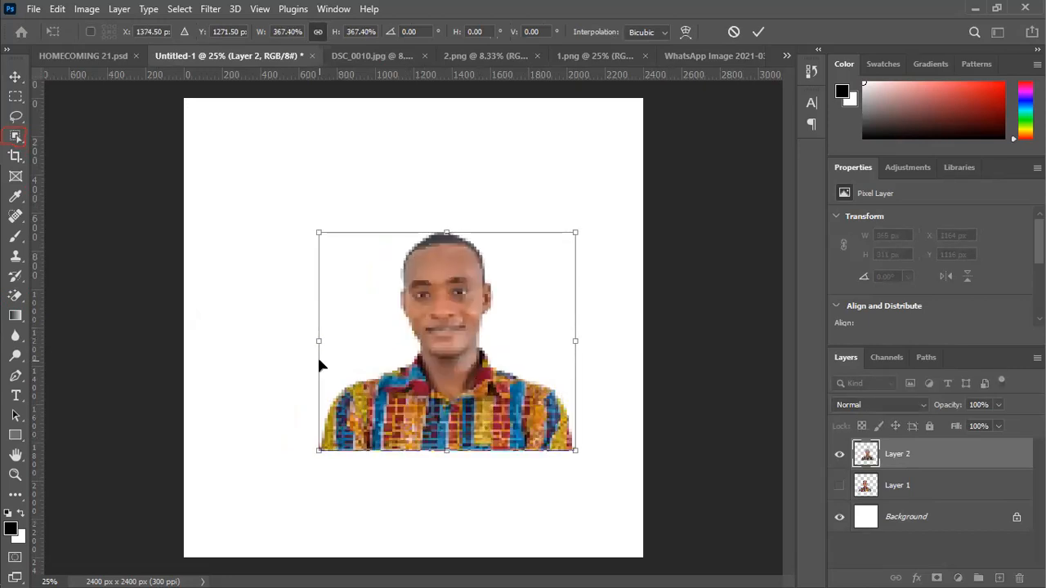
key(Return)
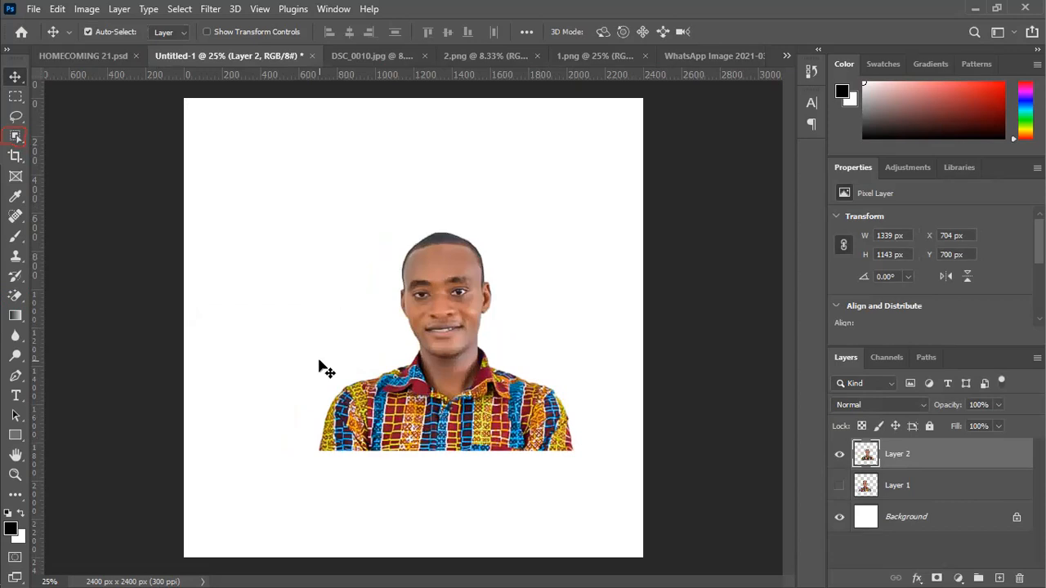
Hide Layer 2 and rename Layer 1 as "magic eraser"
click(840, 455)
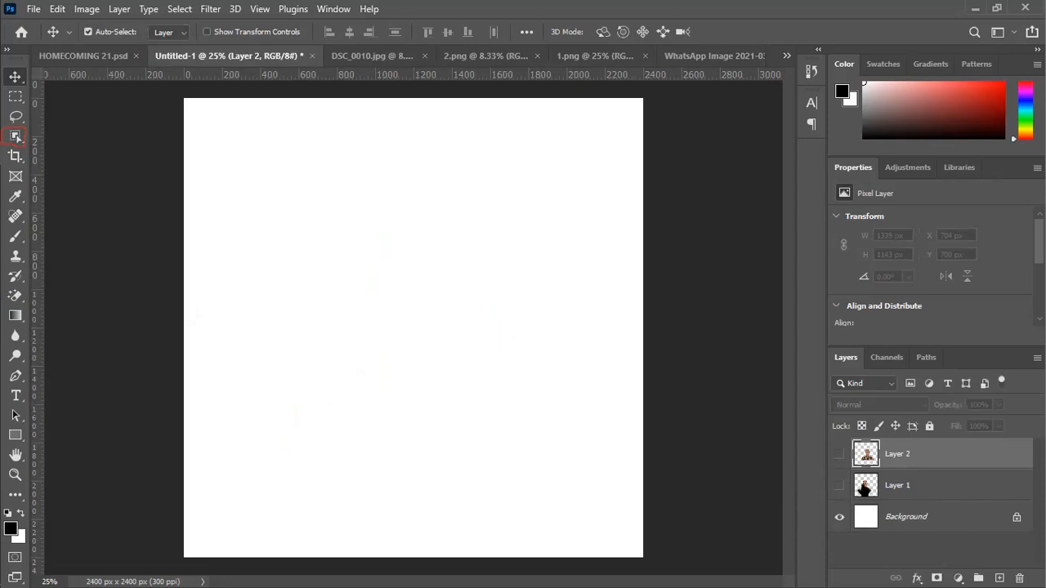
double_click(895, 485)
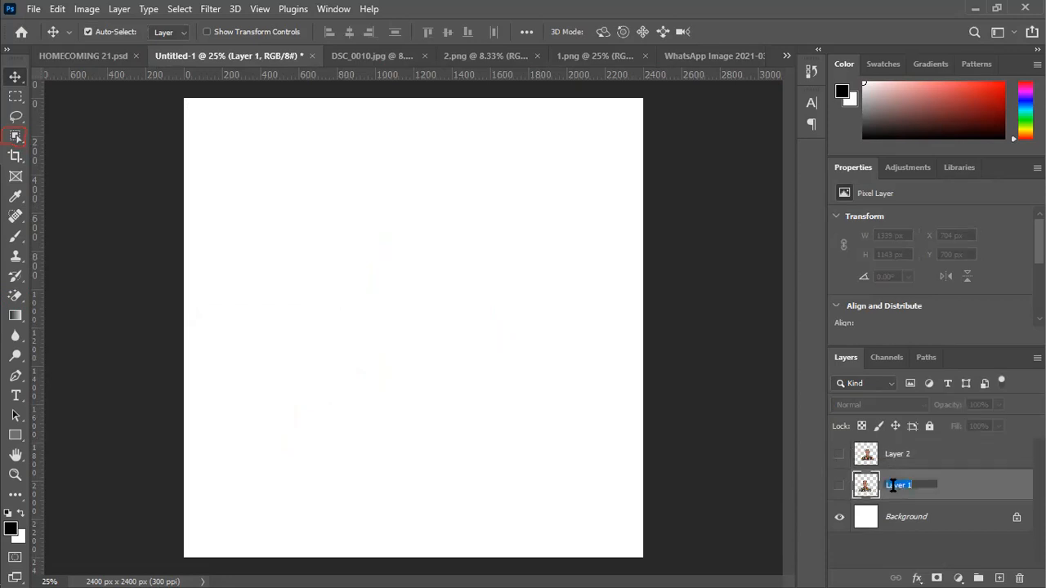
text(magic eraser)
key(Return)
Rename Layer 2 as "object selection" and return to the WhatsApp photo
double_click(898, 456)
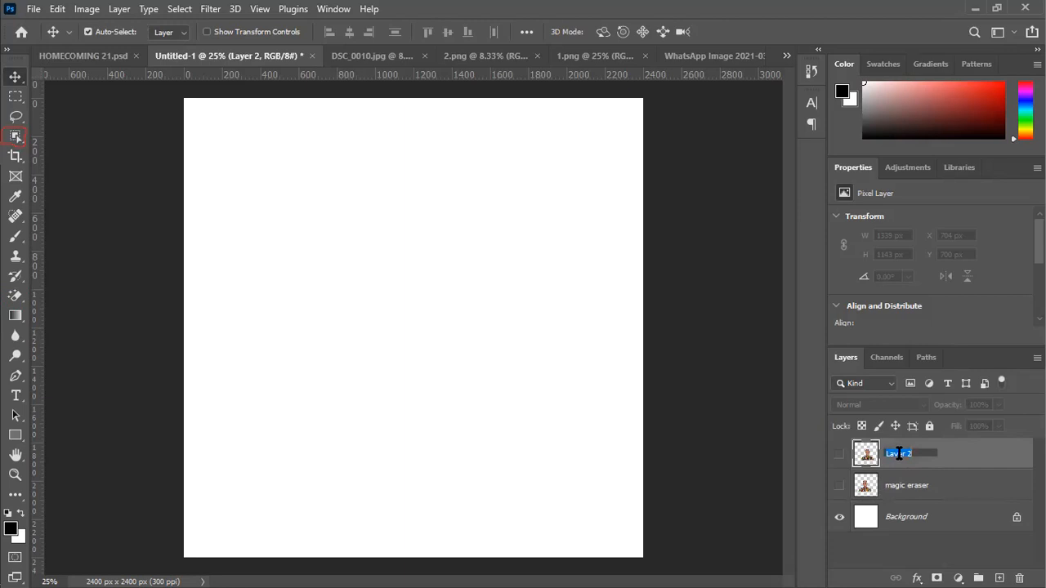
text(d)
text(b)
text(ject sel)
text(ection)
key(Return)
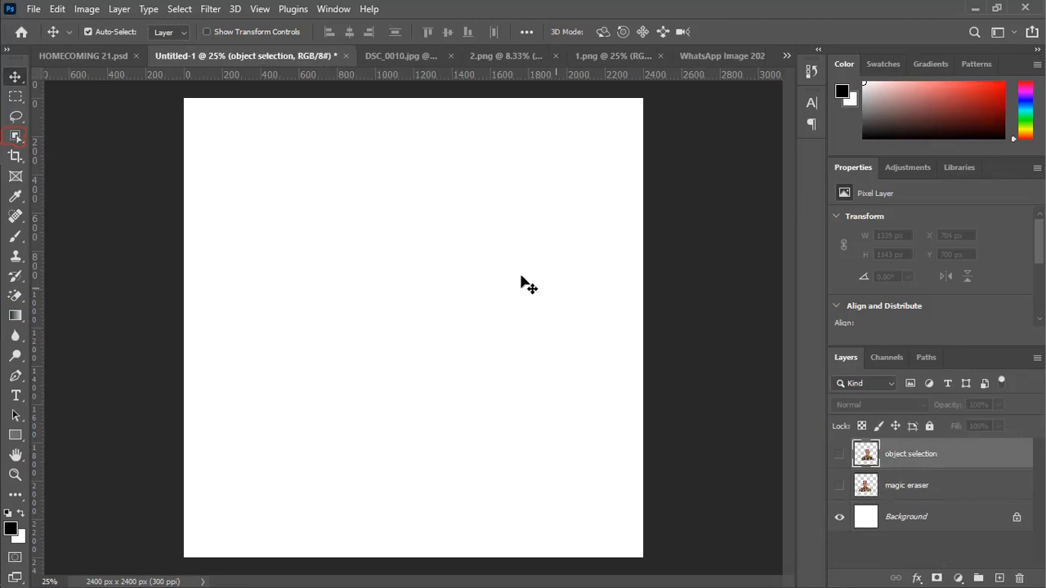
click(704, 53)
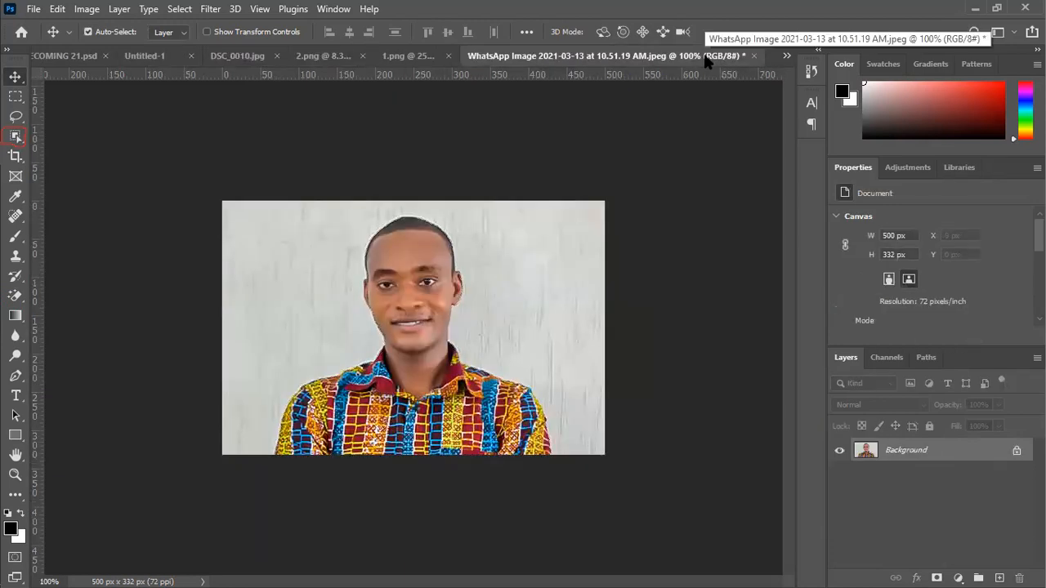
Try sampling parts of the man's face with the Magic Wand tool at tolerance 32, and clear the selection
click(13, 136)
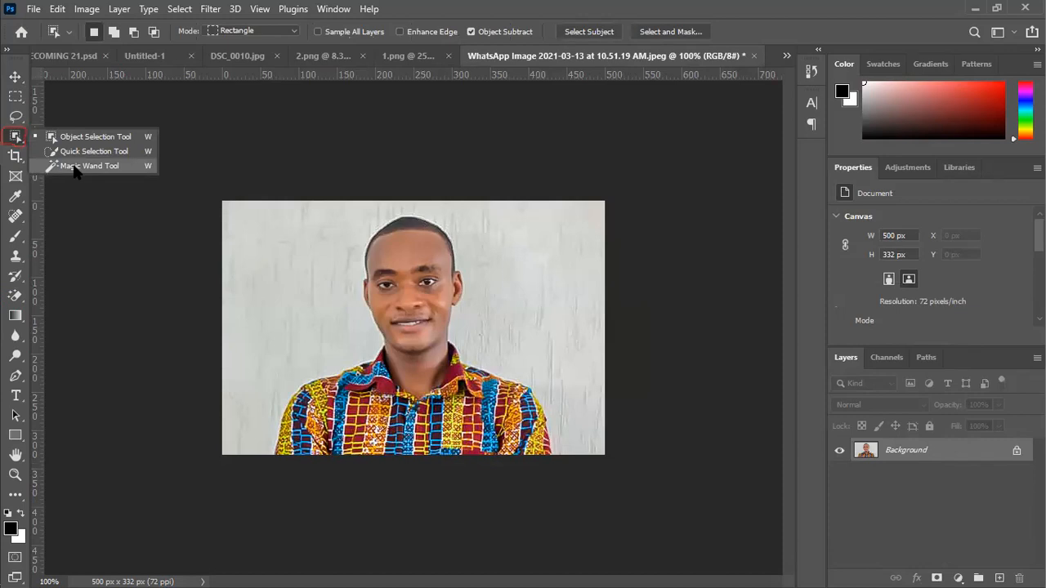
click(74, 168)
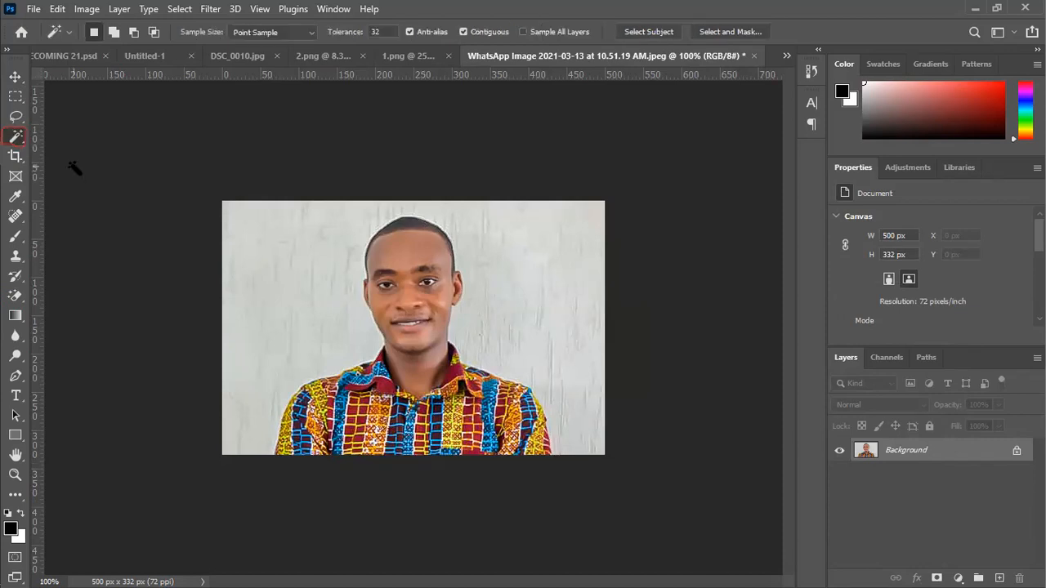
click(390, 246)
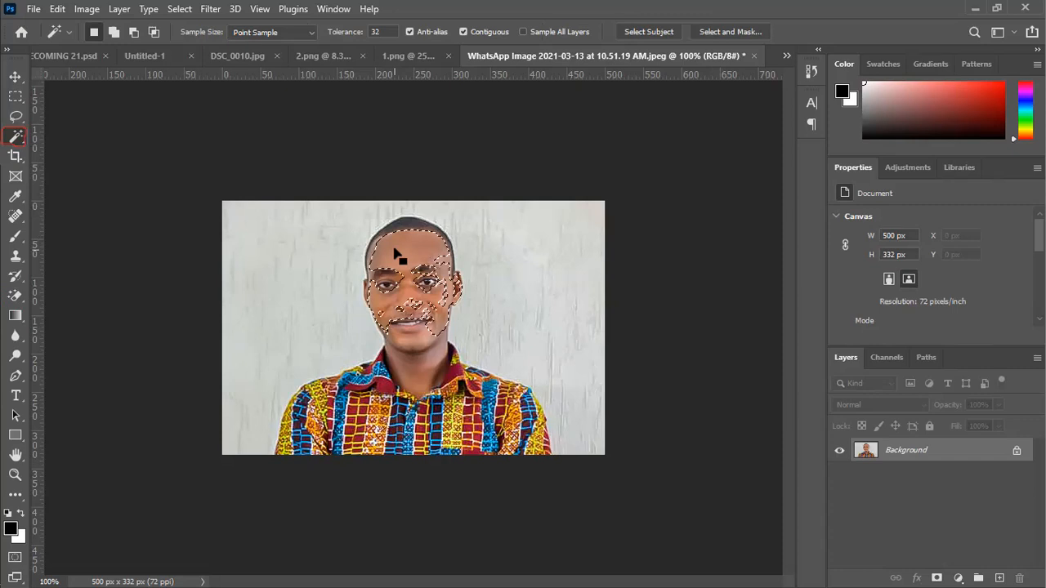
click(383, 288)
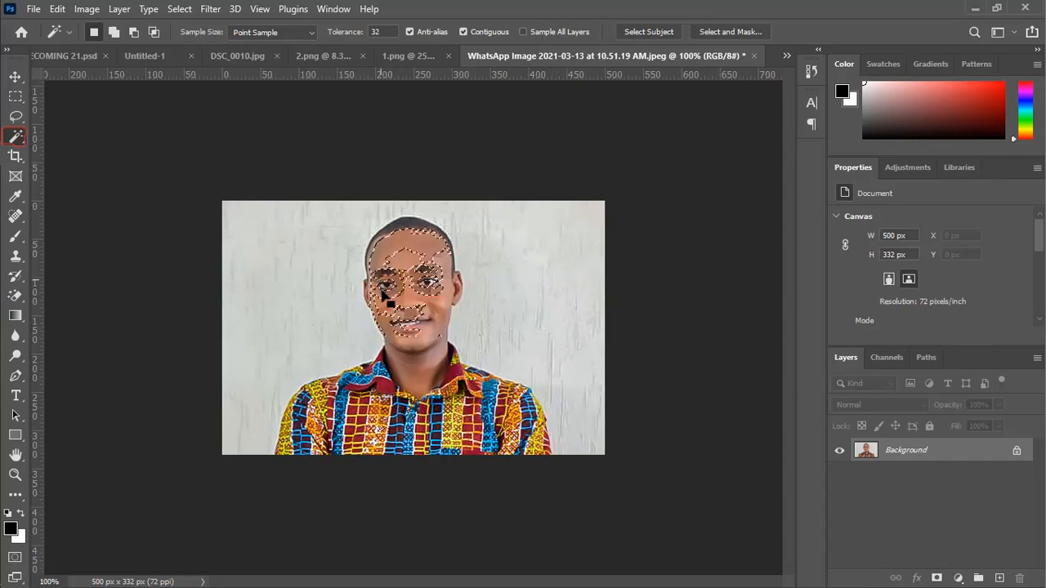
key(ctrl+d)
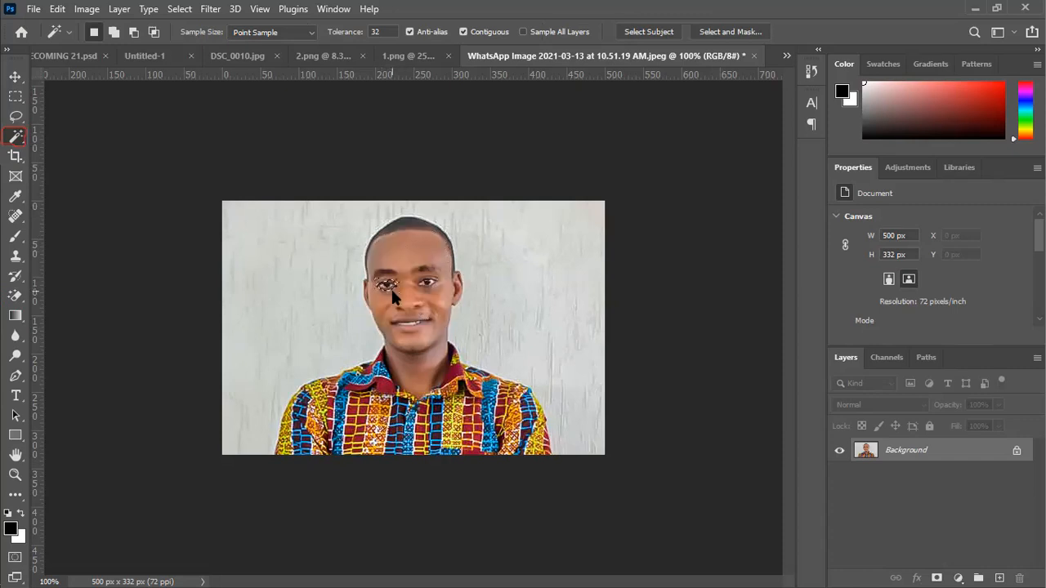
click(391, 287)
click(411, 313)
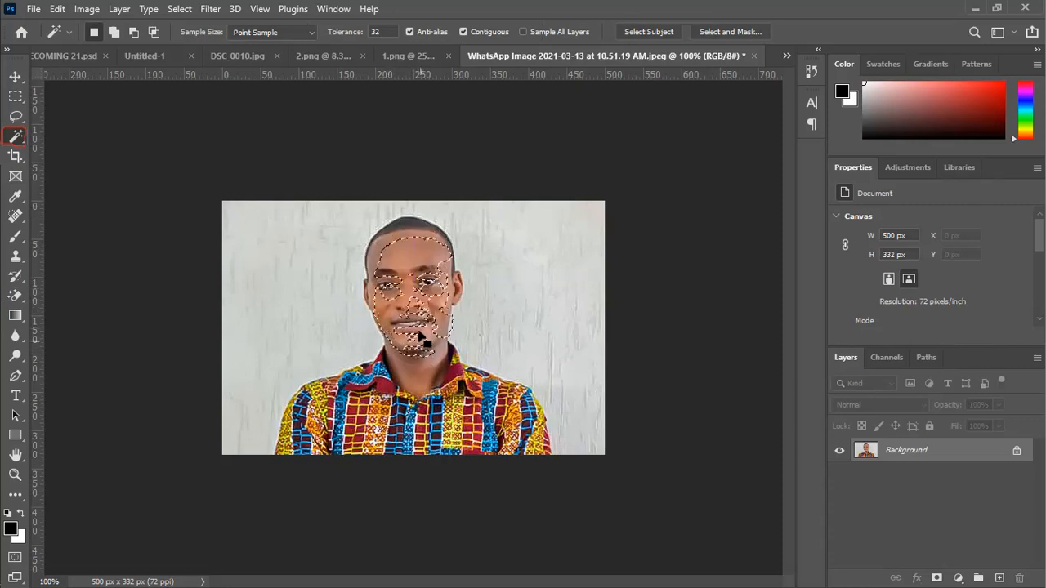
key(ctrl+d)
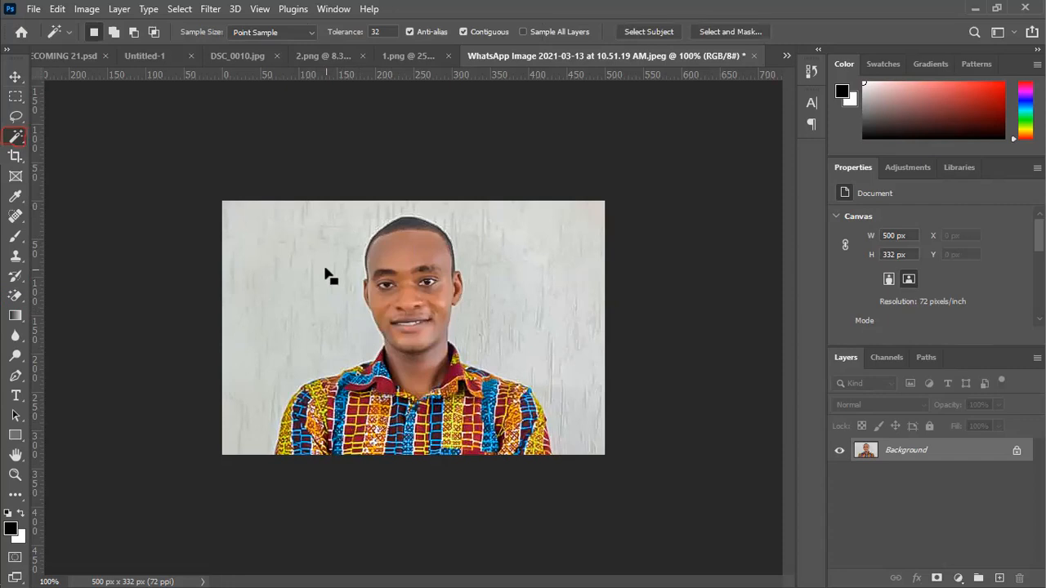
Select the light wall background around the man with the Magic Wand tool at tolerance 32
drag(269, 228, 211, 247)
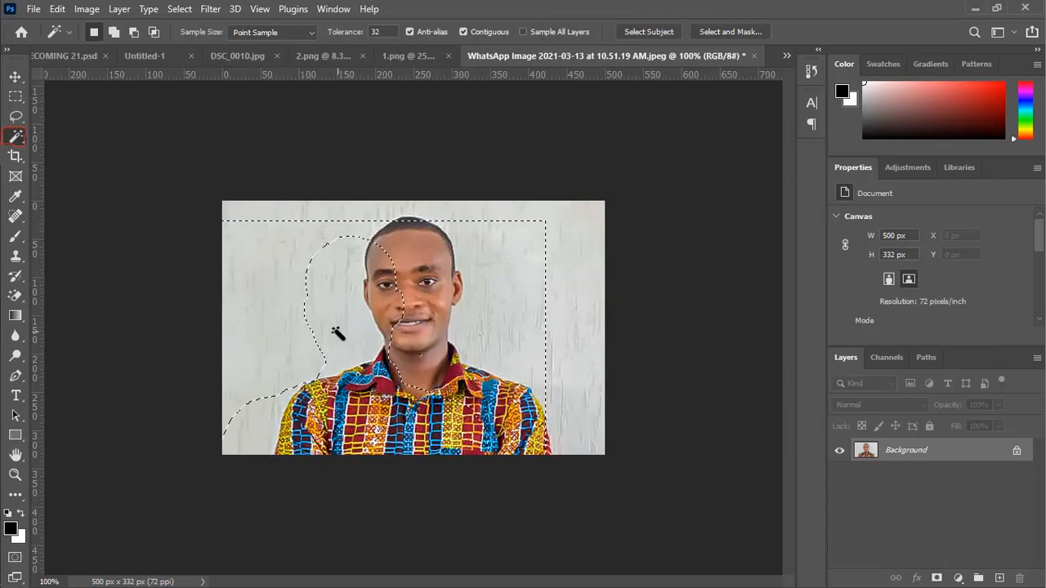
key(Return)
click(371, 347)
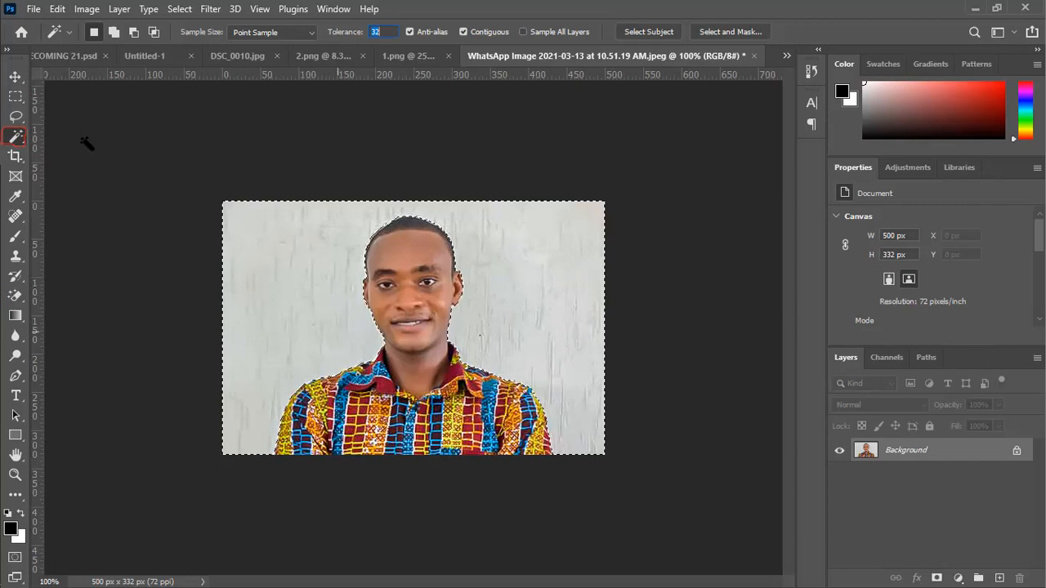
Try moving the selected background upward away from the man, and bring it back to its original position
click(15, 76)
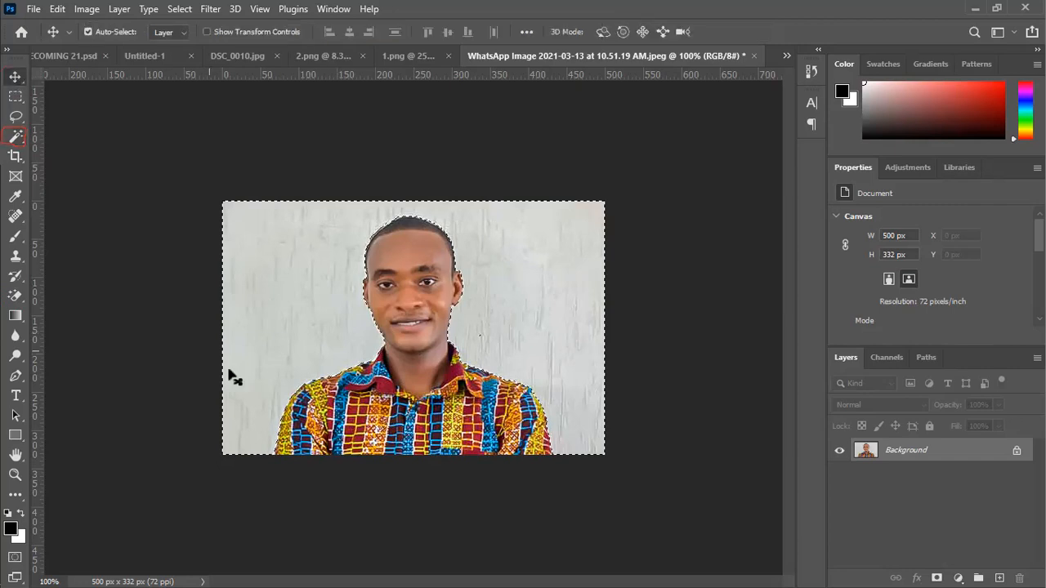
drag(411, 427, 383, 434)
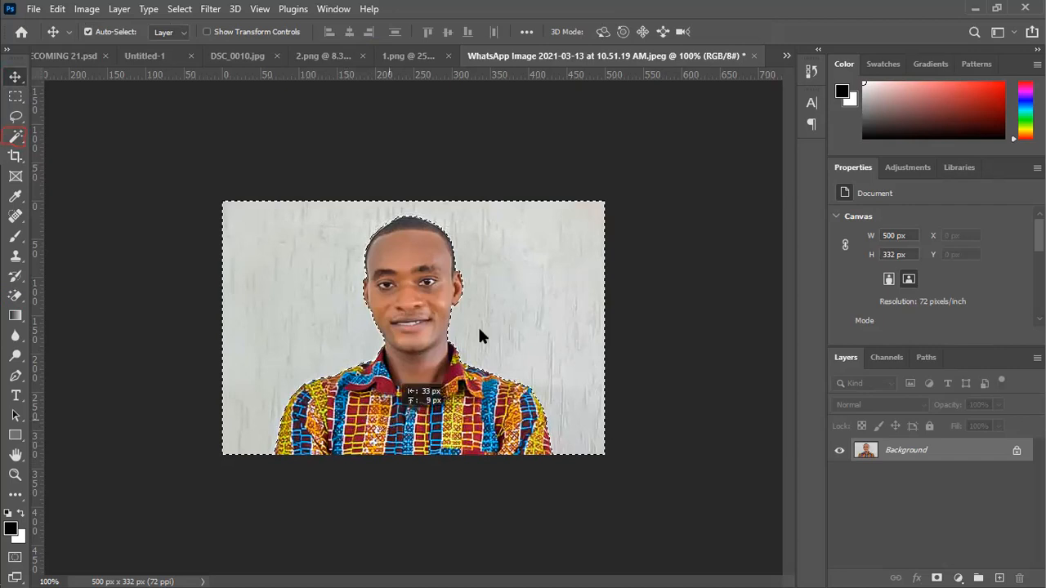
click(644, 267)
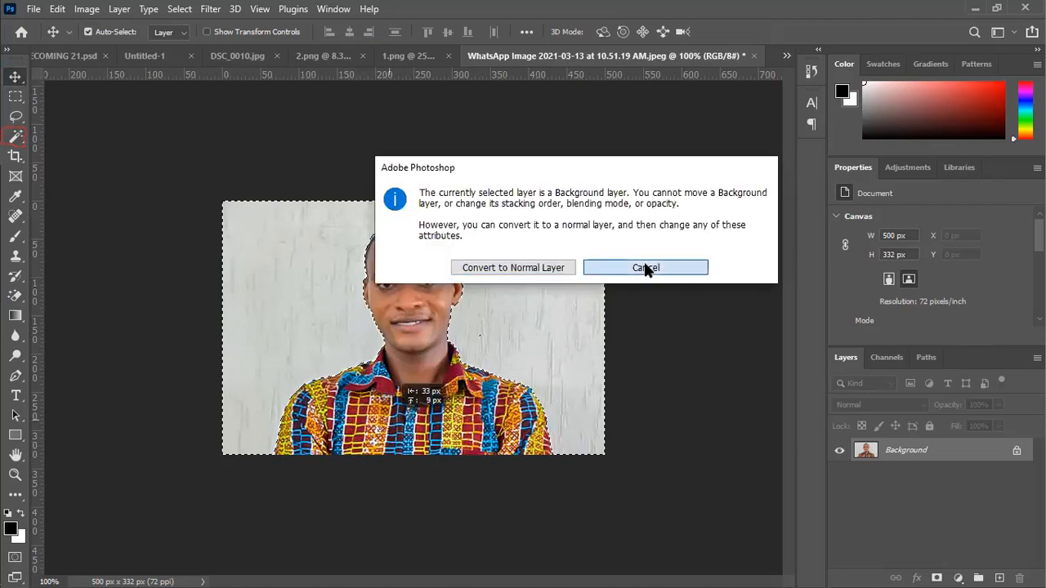
drag(559, 265, 535, 139)
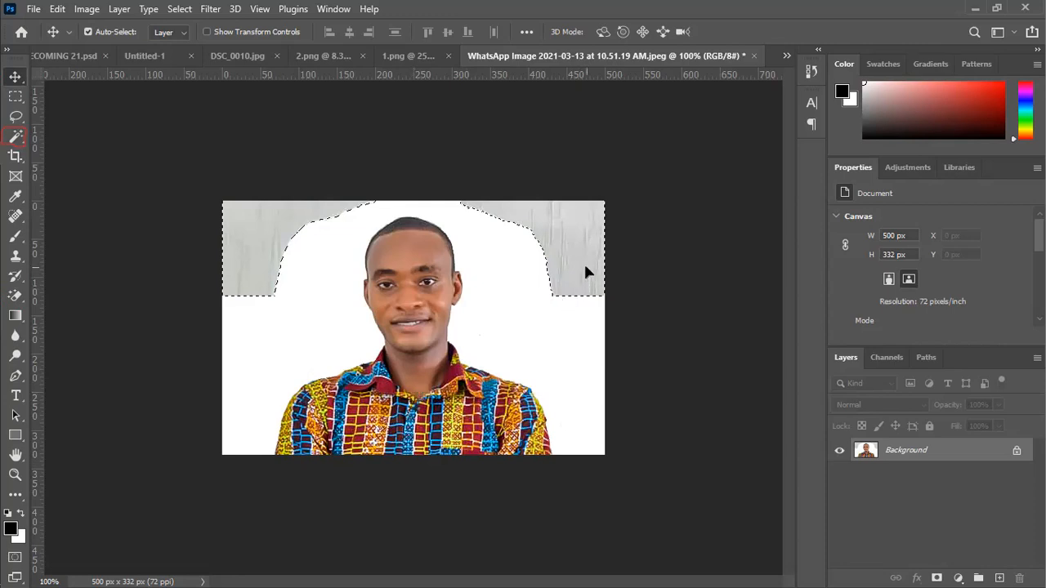
drag(584, 263, 585, 416)
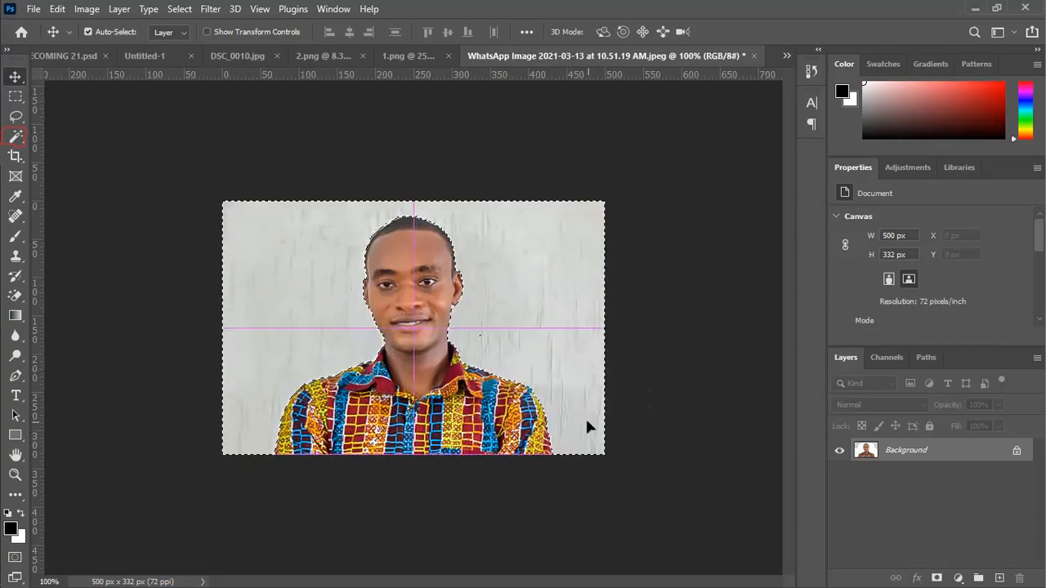
Open the Fill dialog for the selected background, cancel it, and clear the selection
key(ctrl)
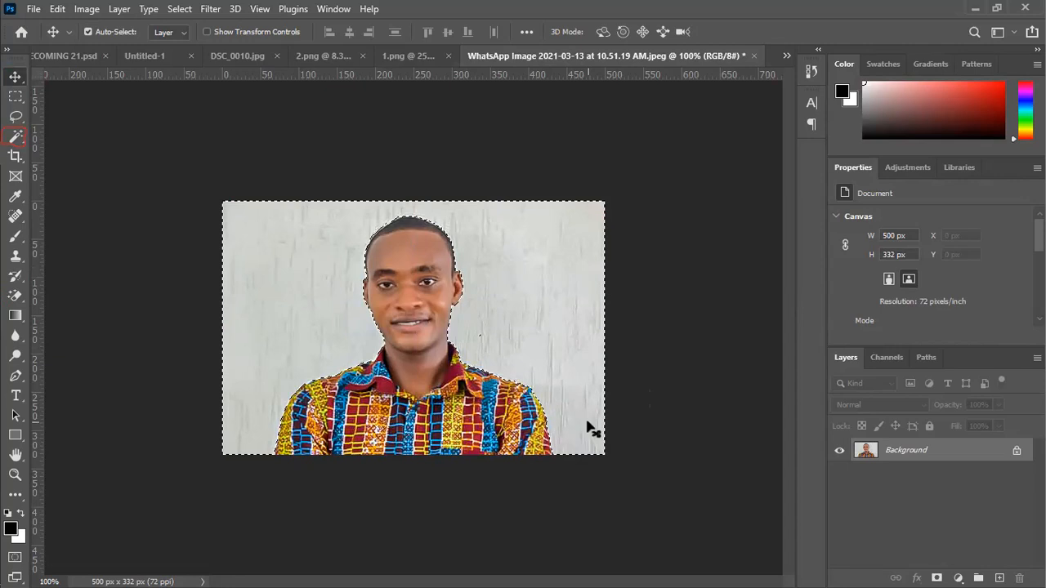
key(shift+F5)
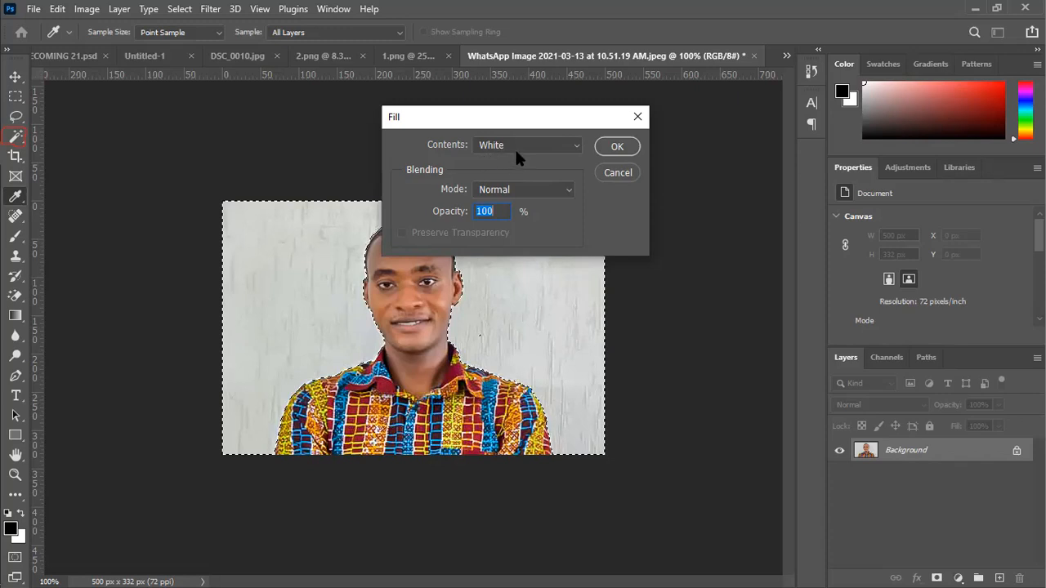
click(636, 119)
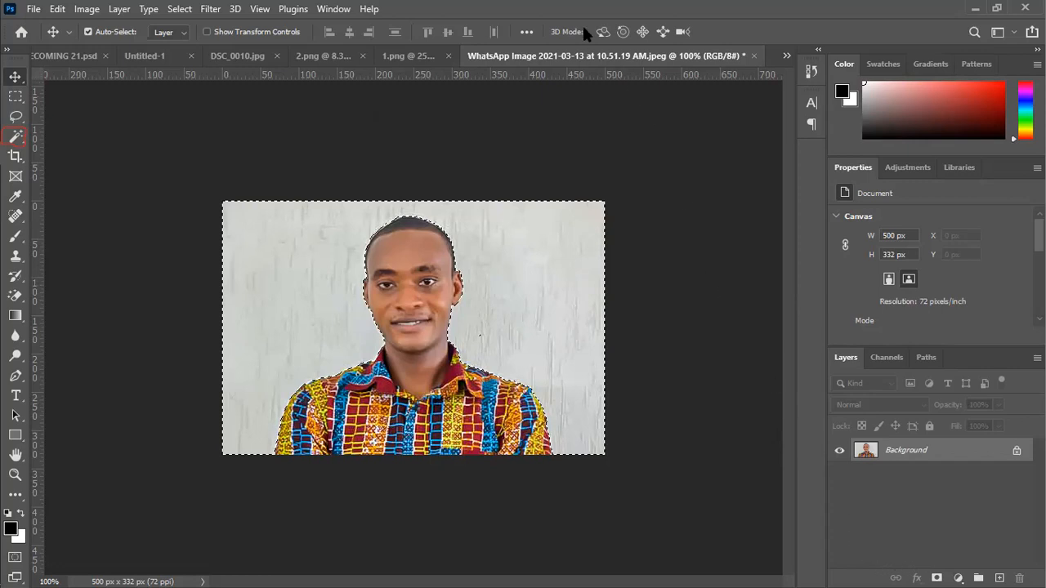
key(ctrl+d)
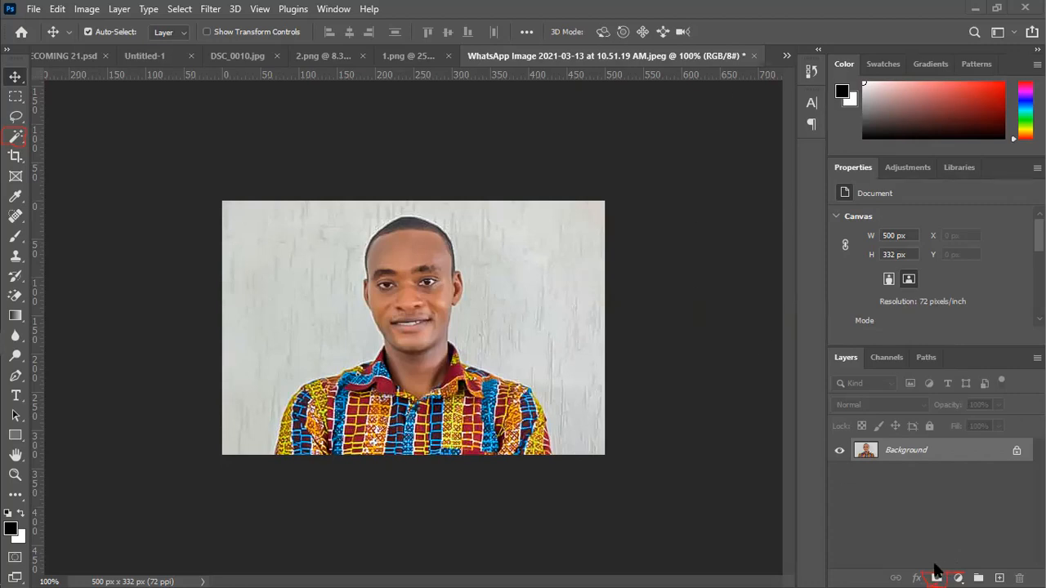
key(ctrl+z)
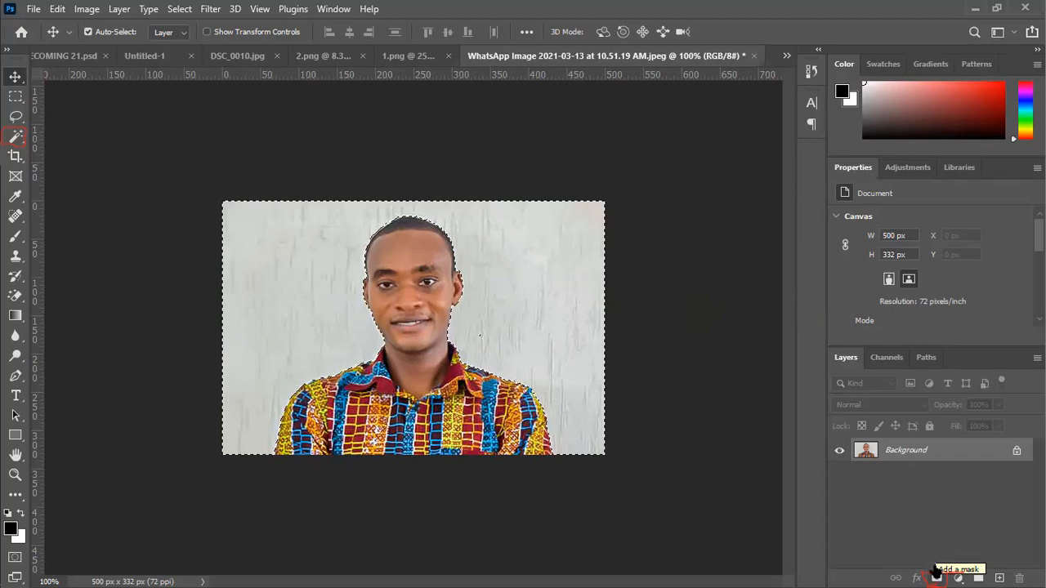
click(937, 577)
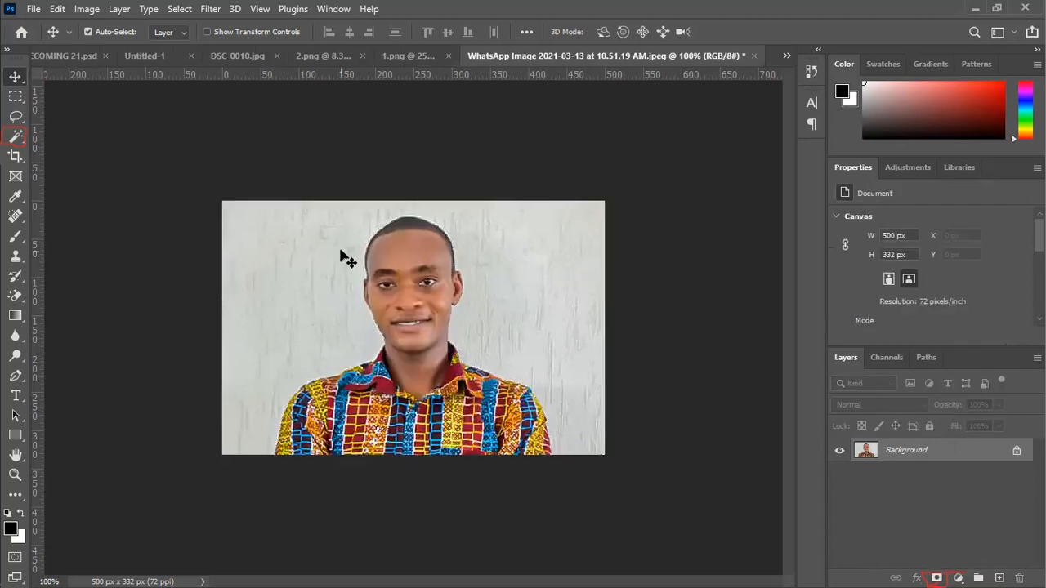
Test the Magic Wand tool once more on the man's forehead and deselect the sampled area
click(20, 134)
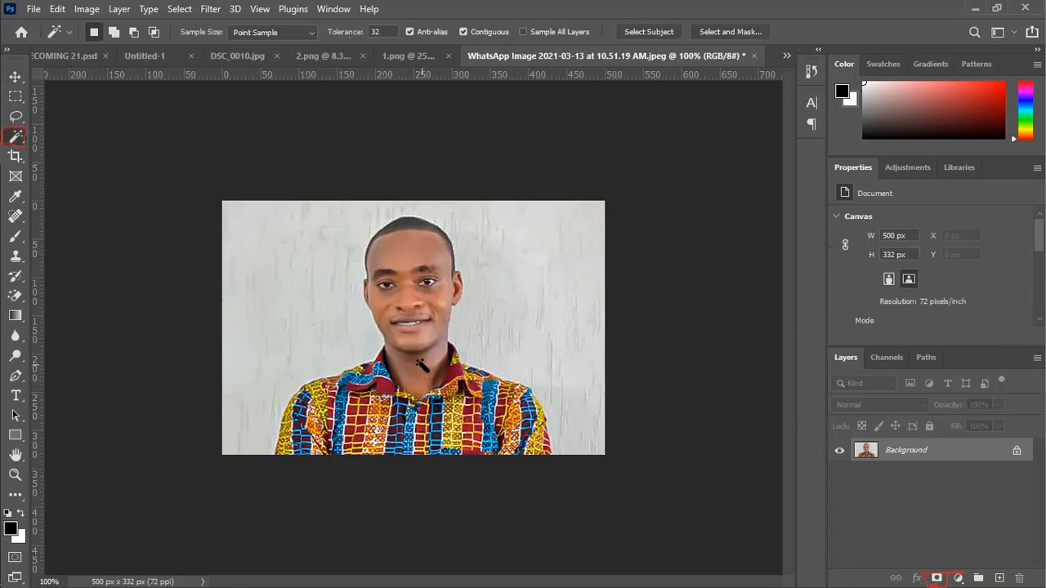
click(408, 244)
mouse_move(413, 249)
mouse_down()
mouse_move(416, 393)
mouse_move(384, 396)
mouse_move(371, 392)
mouse_move(411, 246)
mouse_up()
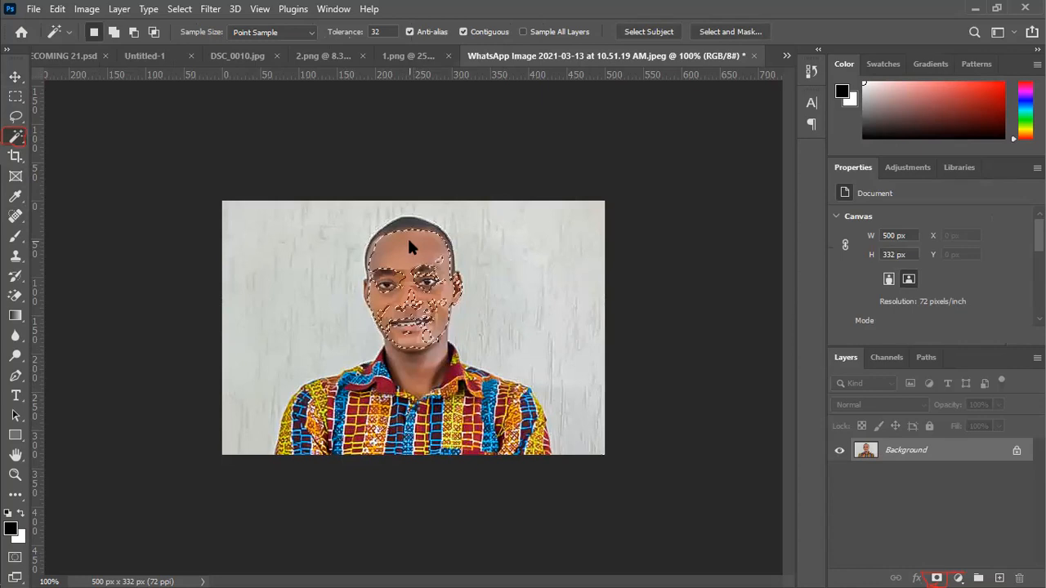
key(ctrl+d)
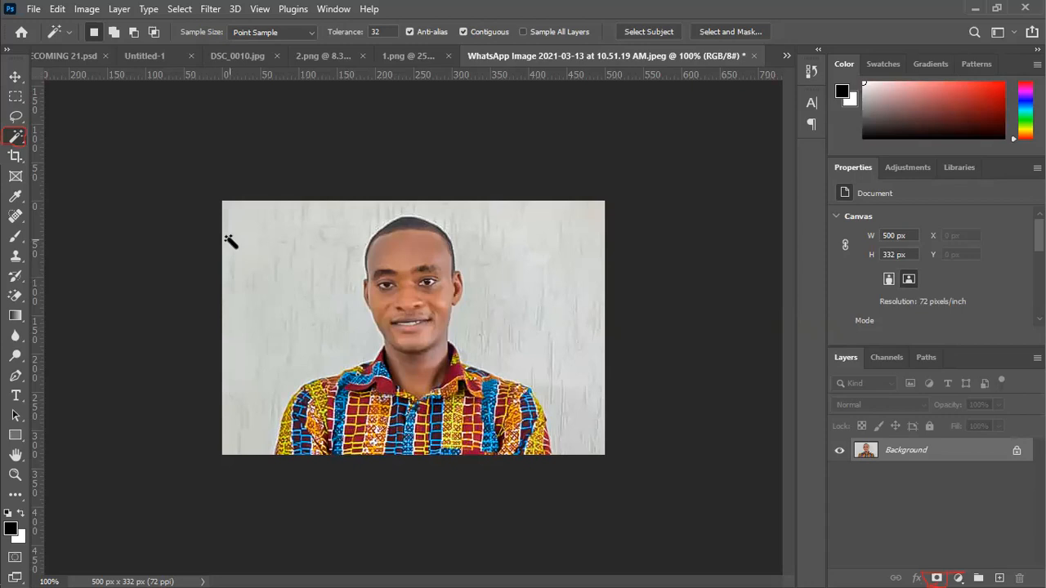
Select the man from head to shirt with the Quick Selection tool using a size 9 brush
right_click(16, 135)
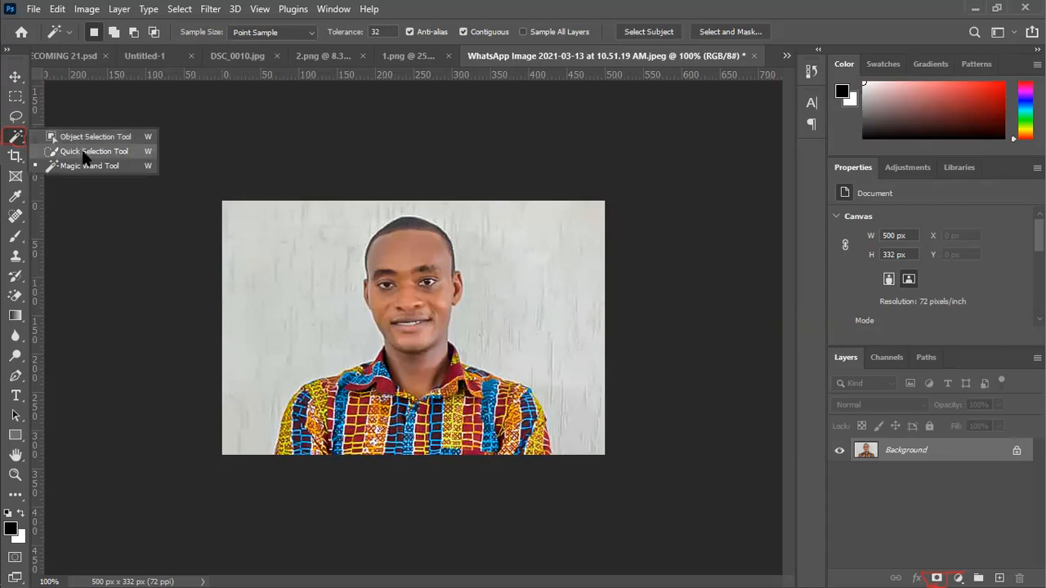
click(85, 152)
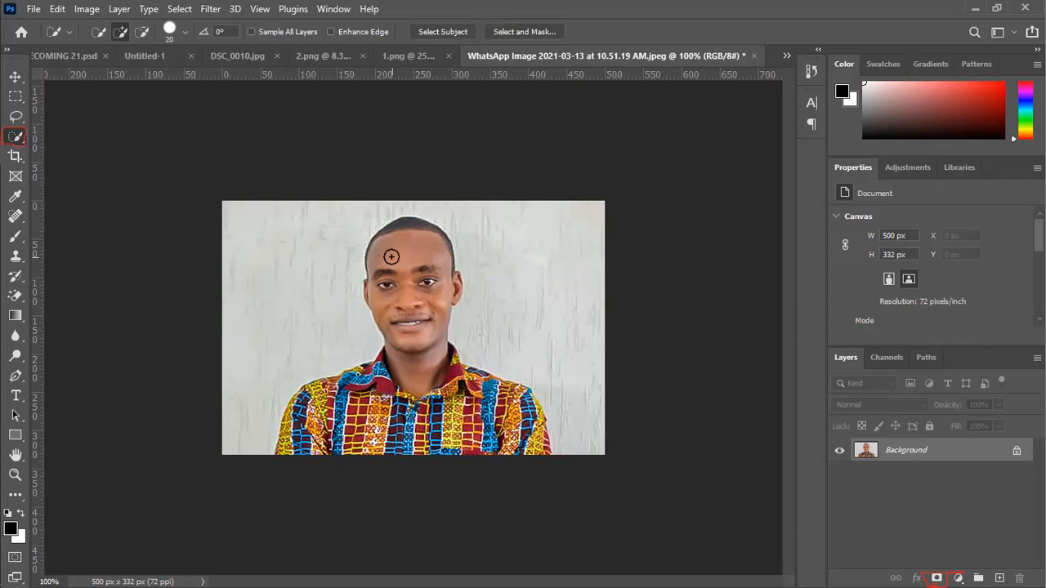
key(bracketleft)
key(bracketleft)
click(402, 226)
drag(402, 226, 408, 330)
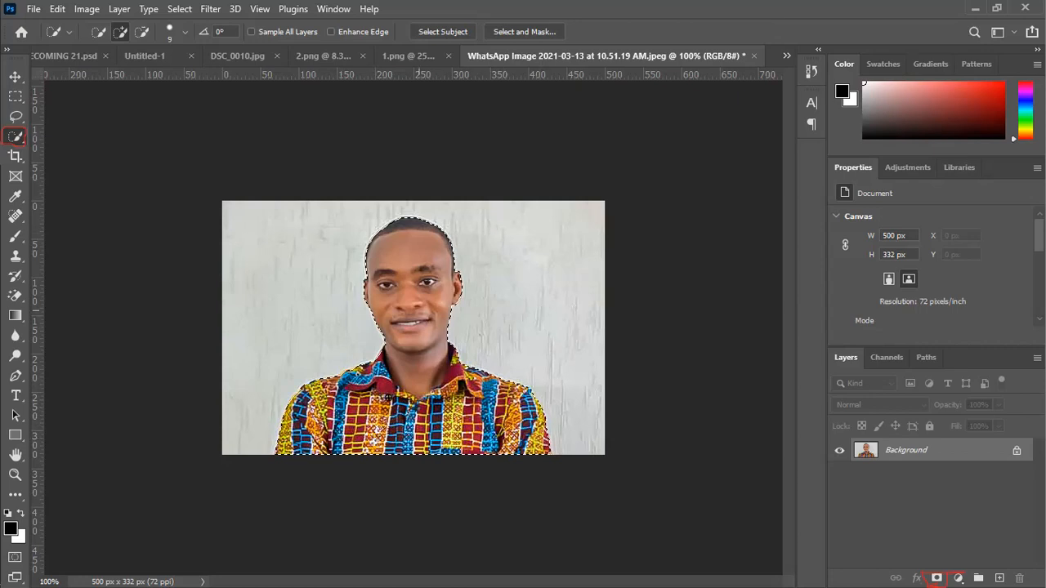
Copy the selected man into Untitled-1 and scale the copy to about 1030 × 885 px
key(v)
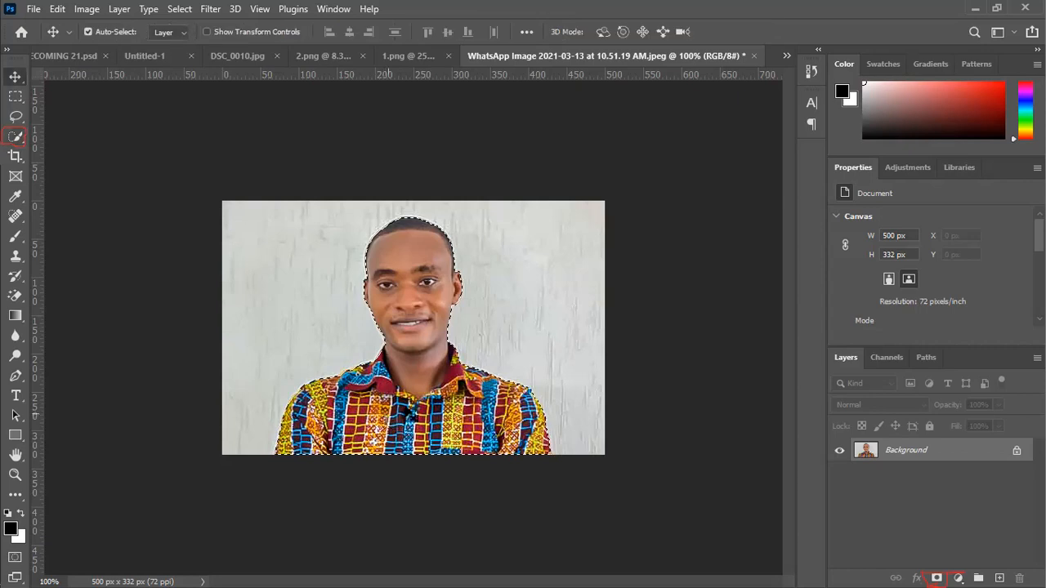
drag(421, 409, 423, 353)
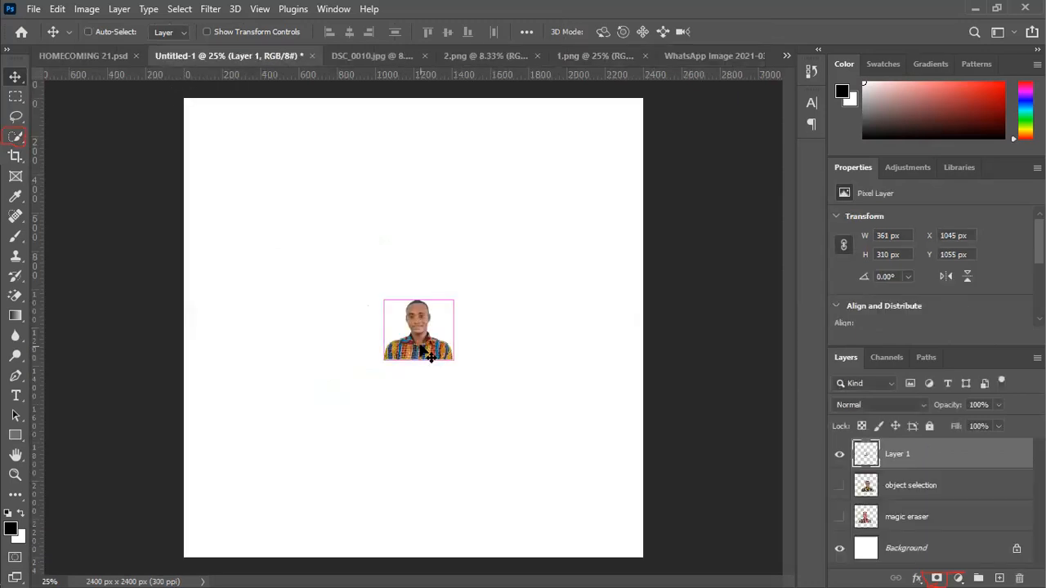
key(ctrl+t)
drag(454, 361, 566, 487)
key(Return)
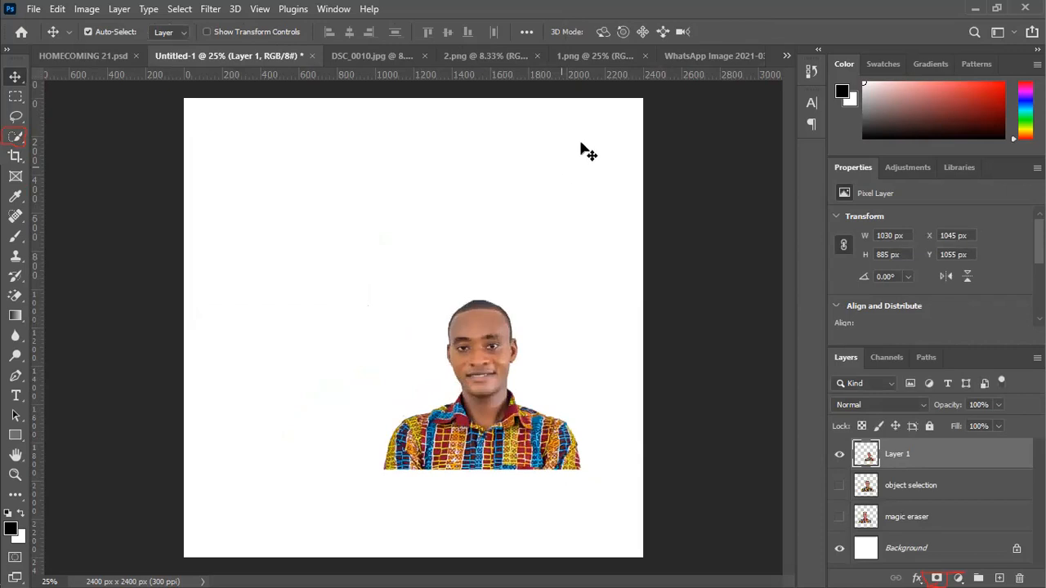
Touch up the Quick Selection of the man in the WhatsApp photo and copy him into Untitled-1 again
click(716, 57)
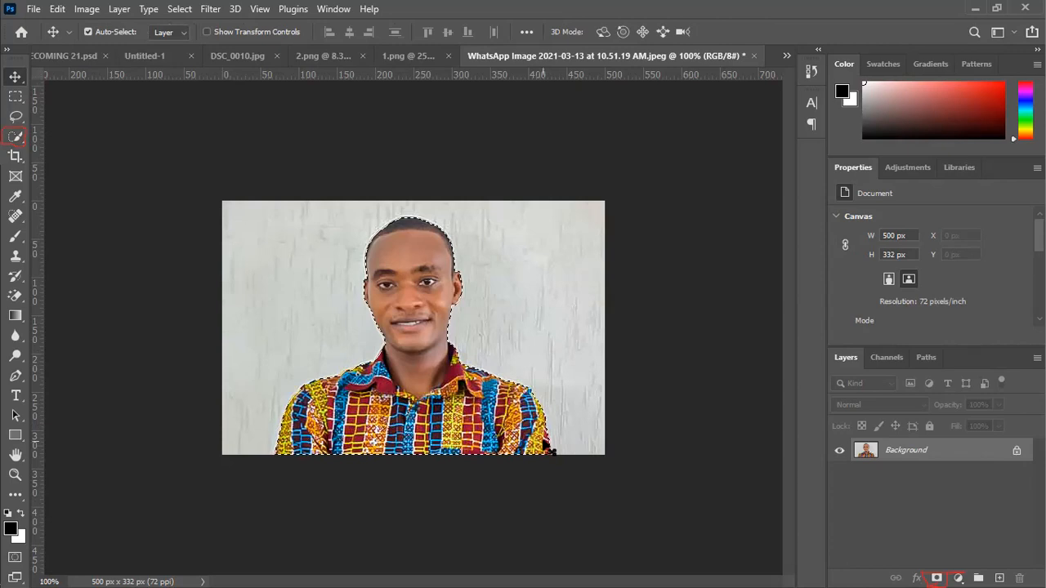
key(w)
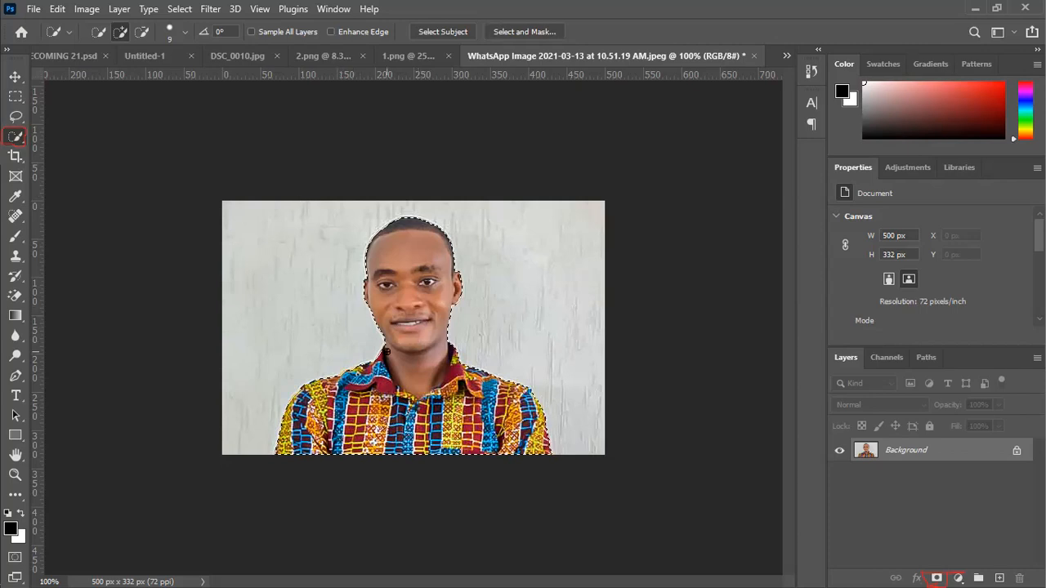
key(v)
drag(413, 378, 159, 63)
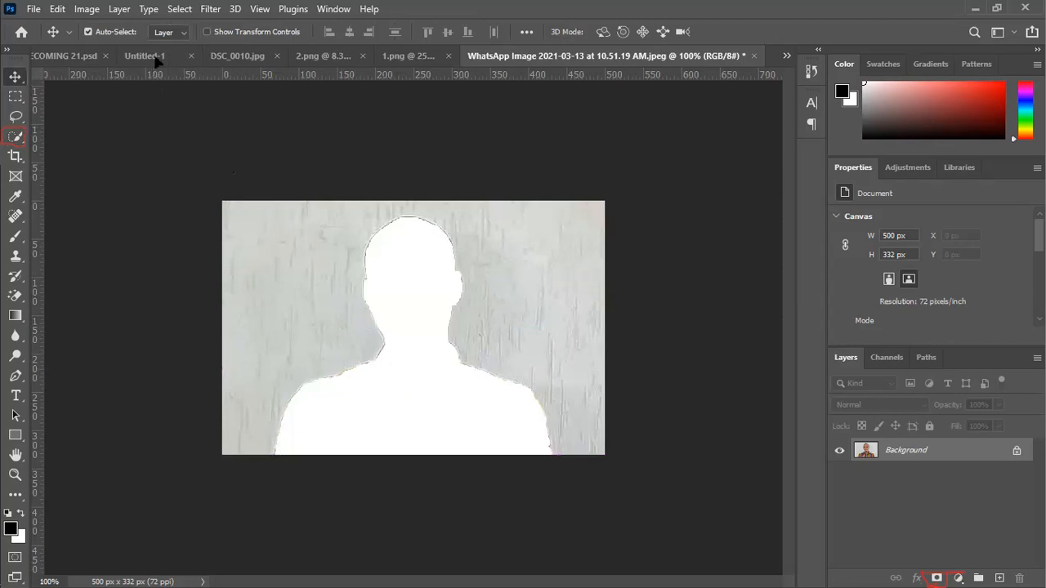
drag(214, 193, 331, 294)
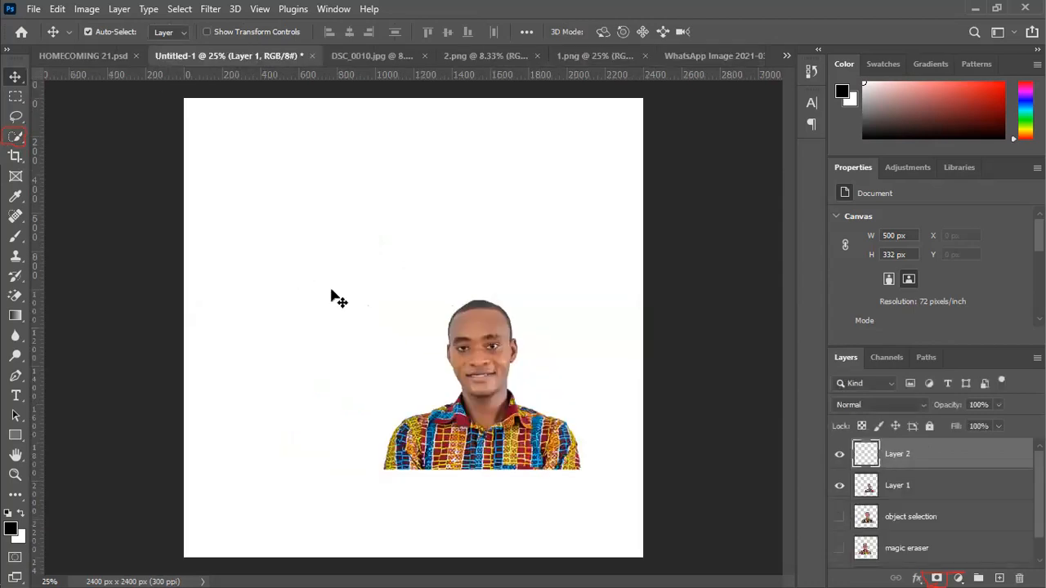
Delete the larger earlier copy on Layer 1 and select the new small copy of the man
click(458, 444)
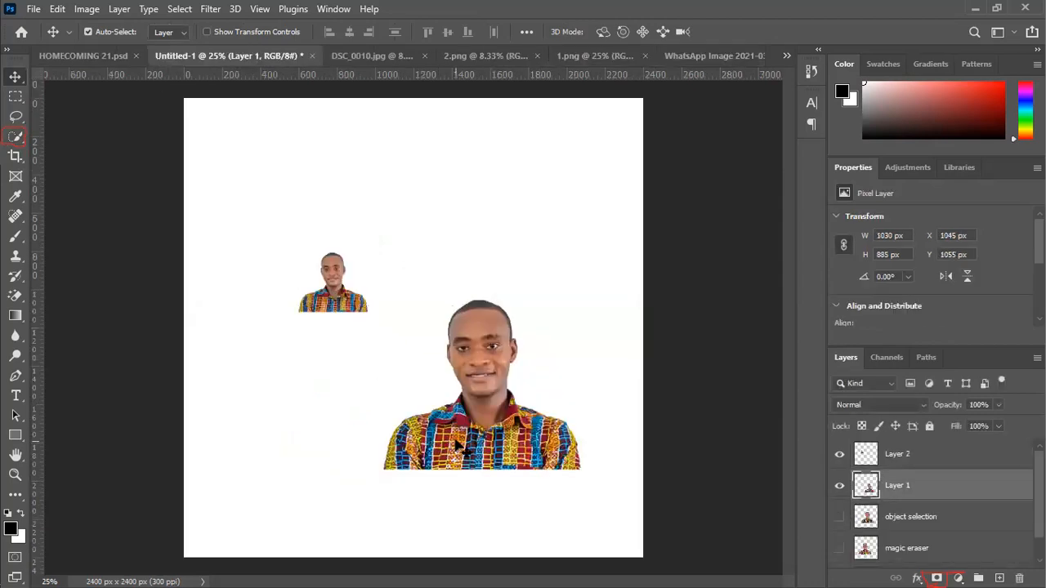
key(Delete)
click(338, 303)
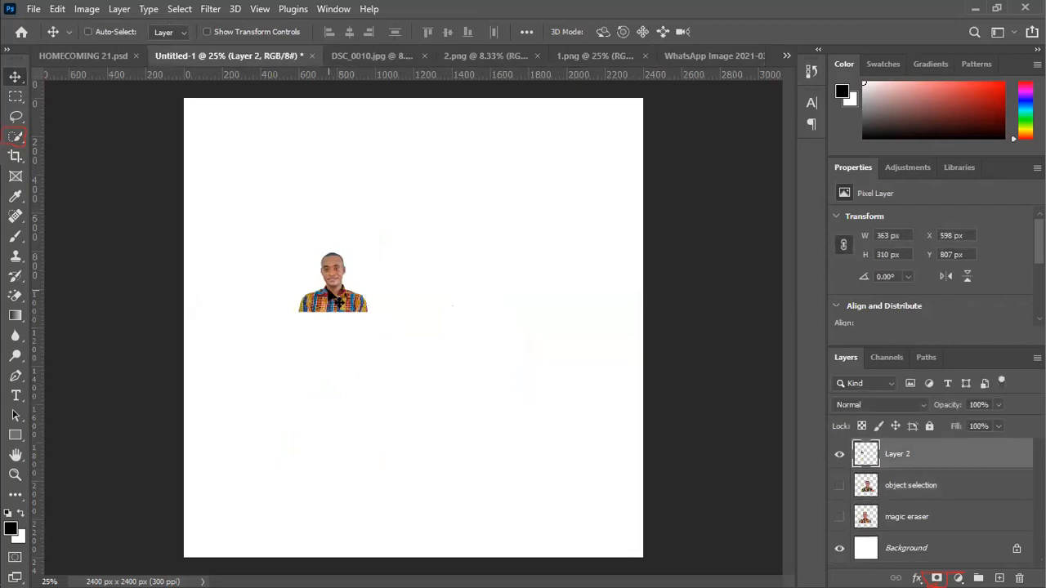
Scale the small cutout of the man to about 1173 × 1004 px and rename its layer quick selection
key(ctrl+t)
drag(367, 286, 523, 378)
key(Return)
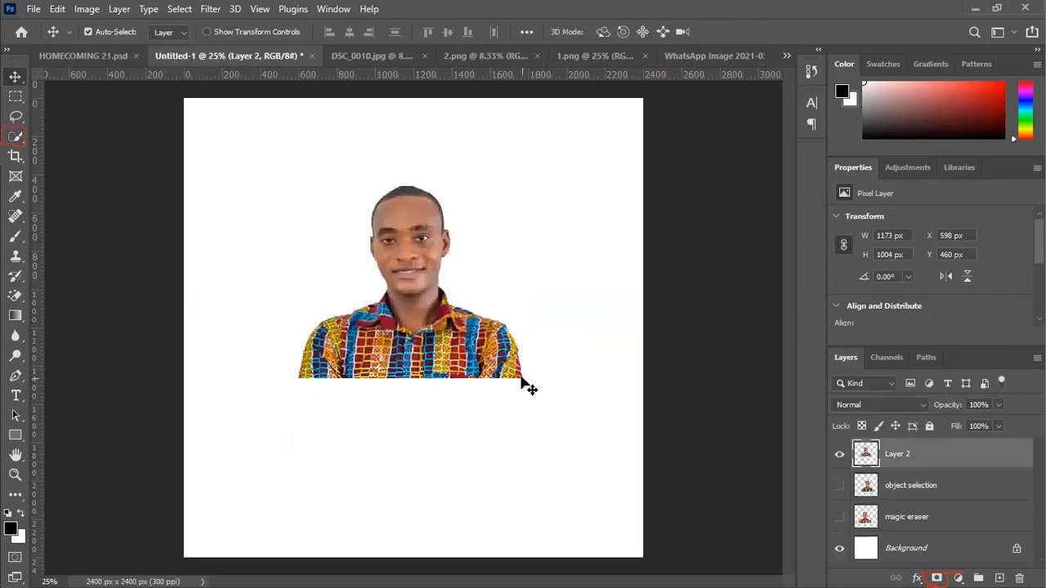
double_click(897, 455)
text(d)
text(uick select)
key(Return)
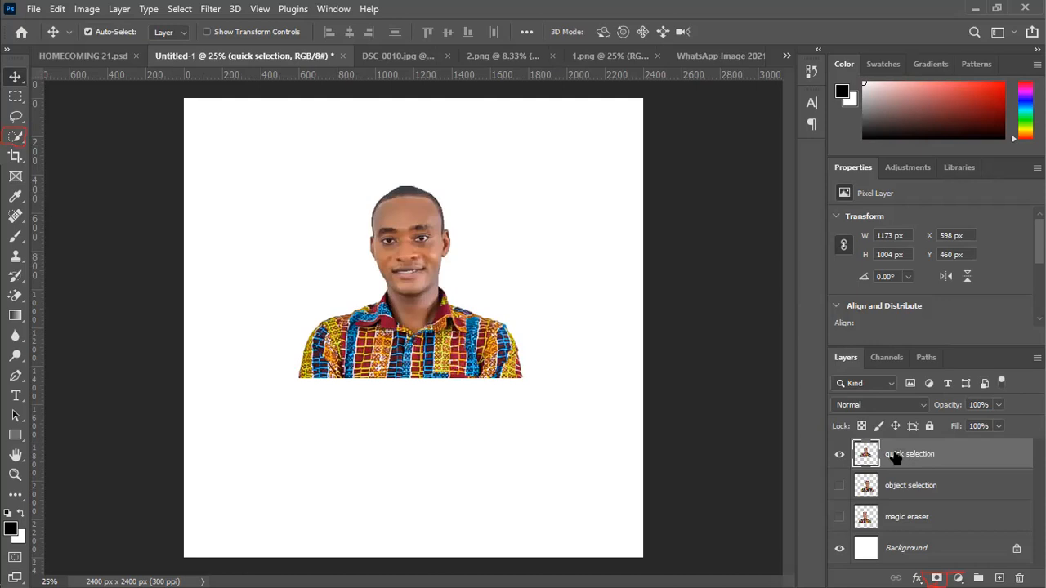
Refine the man's selection in the WhatsApp photo with Select and Mask, using an edge detection radius of 2 px
click(713, 57)
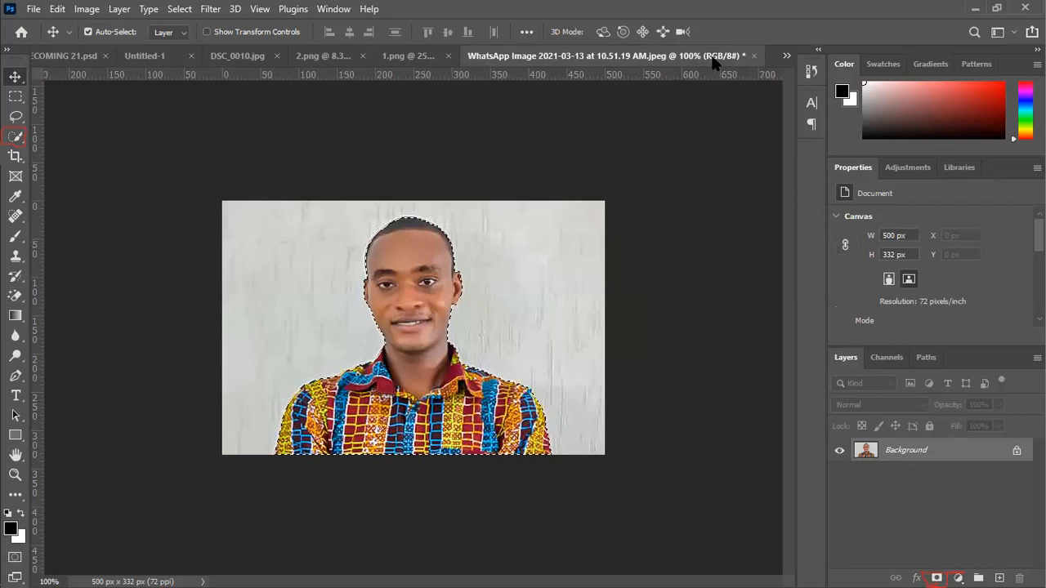
key(w)
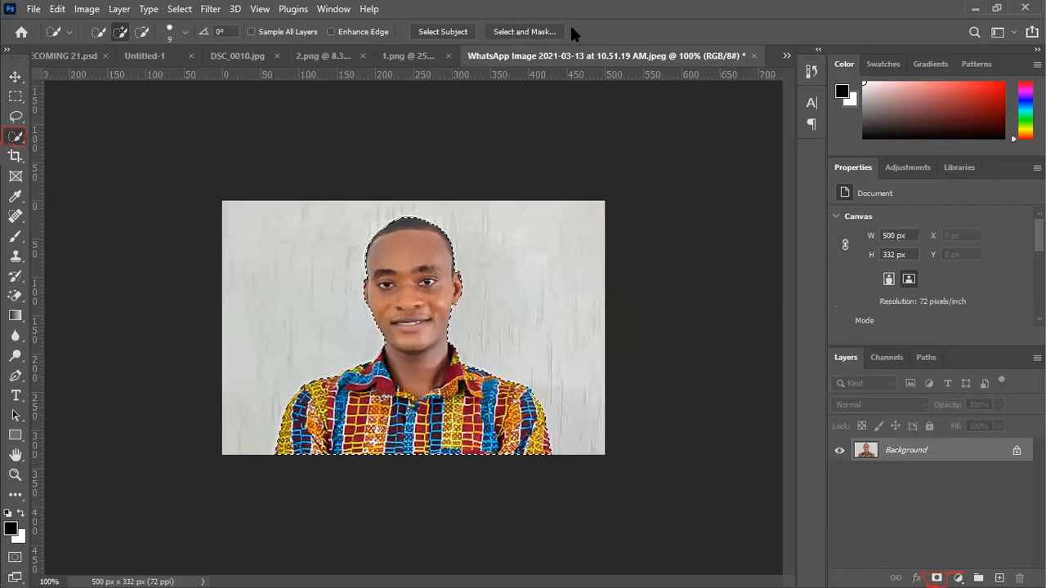
key(ctrl+d)
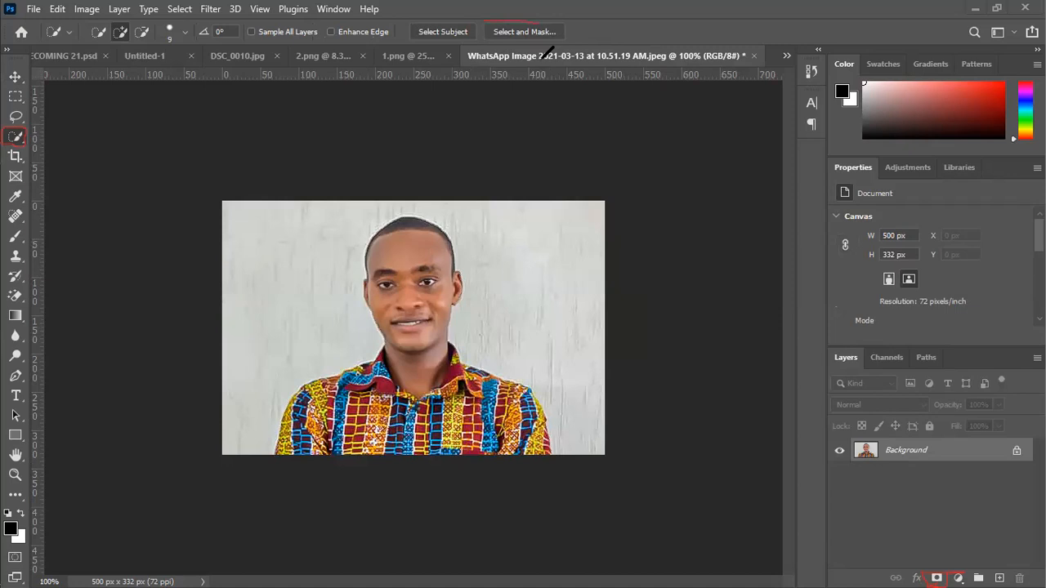
mouse_move(542, 59)
mouse_down()
mouse_move(547, 39)
mouse_move(491, 42)
mouse_move(484, 27)
mouse_up()
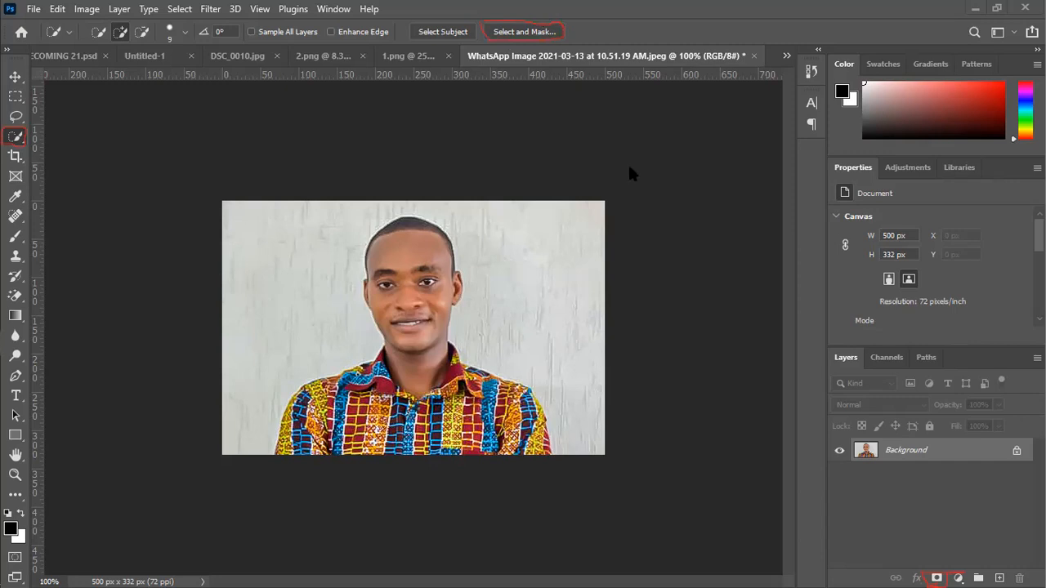
click(526, 32)
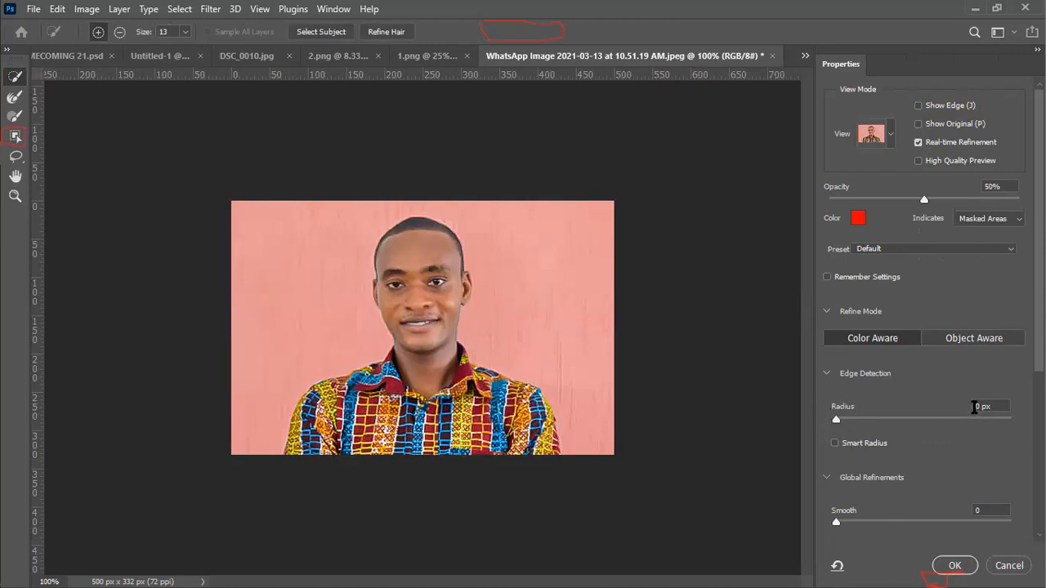
key(BackSpace)
text(2)
click(956, 565)
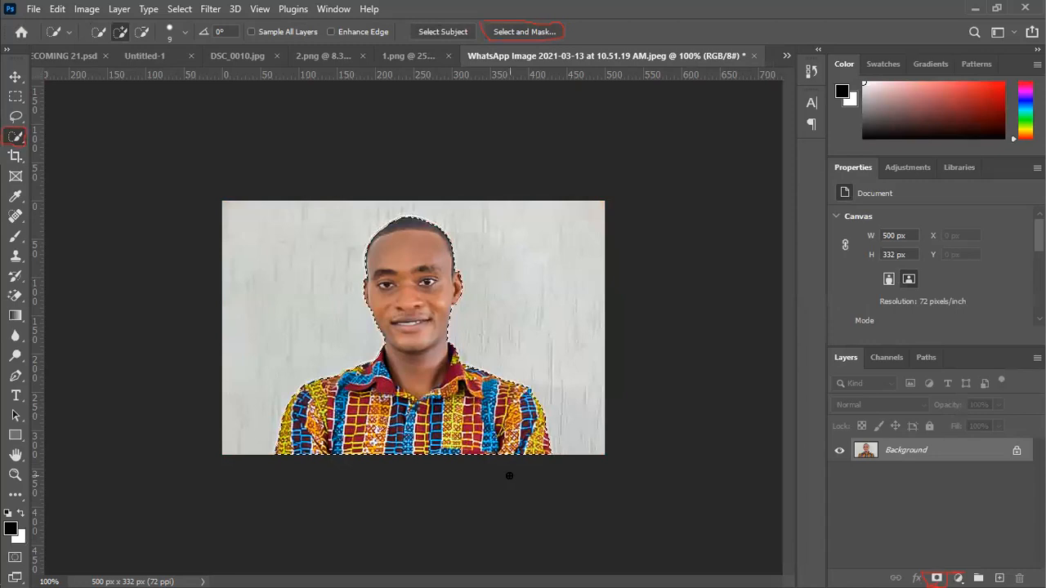
Try copying the refined selection of the man into Untitled-1 below the quick selection cutout
key(v)
drag(441, 290, 384, 409)
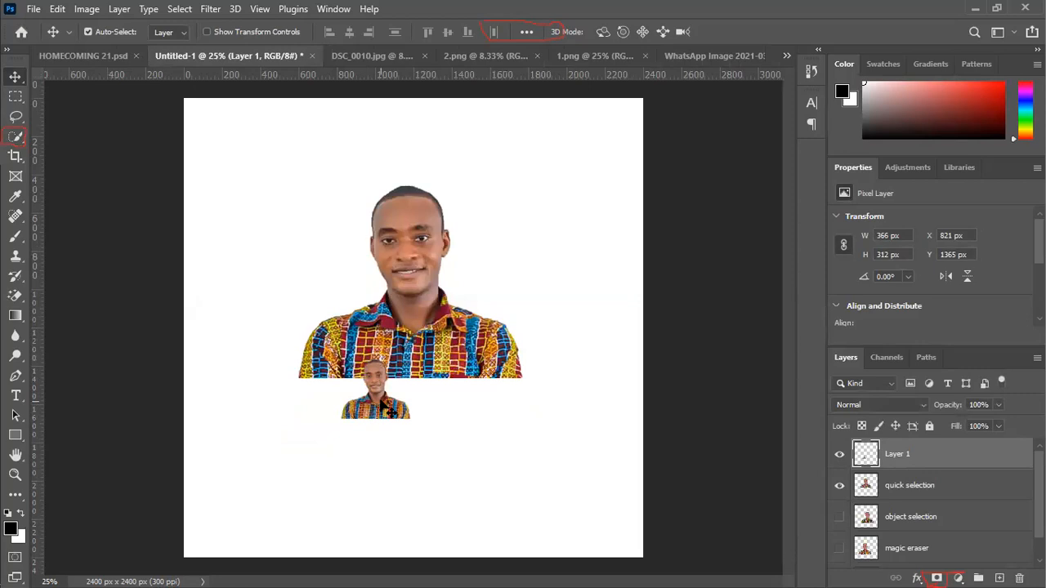
key(ctrl+z)
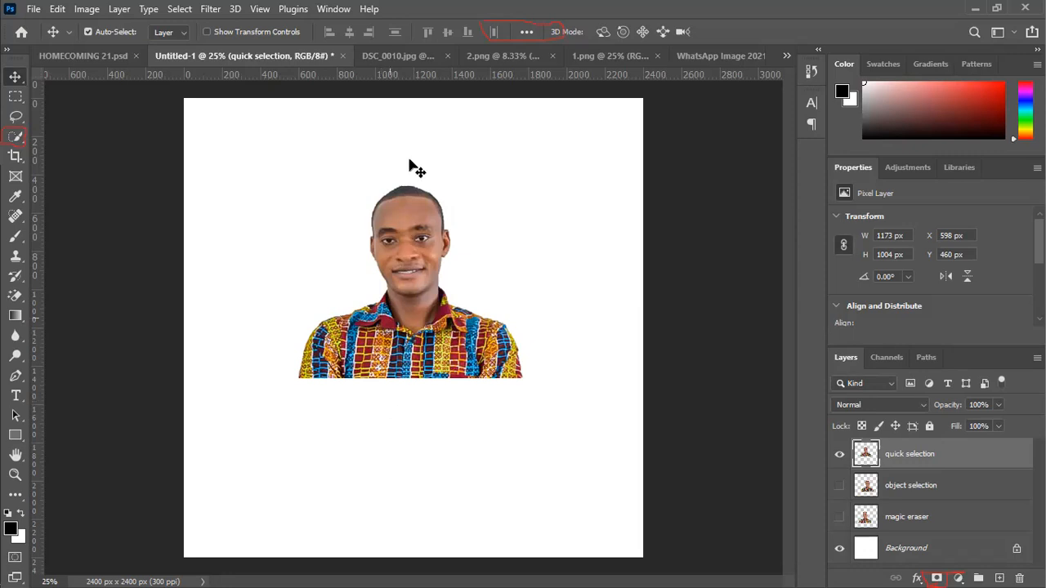
Close DSC_0010.jpg, 2.png, 1.png and the WhatsApp photo, discarding the photo's changes
click(446, 55)
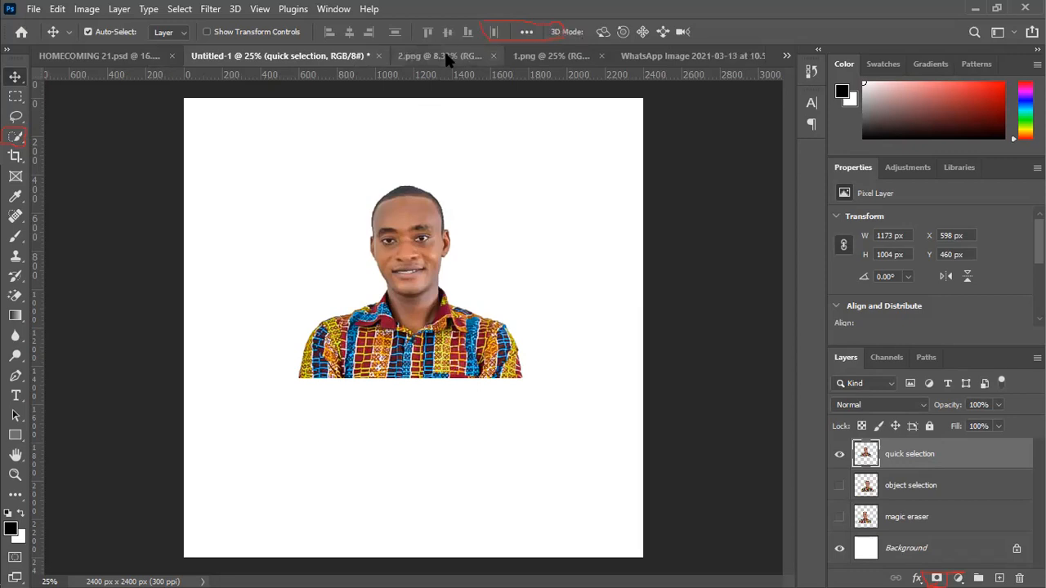
click(494, 56)
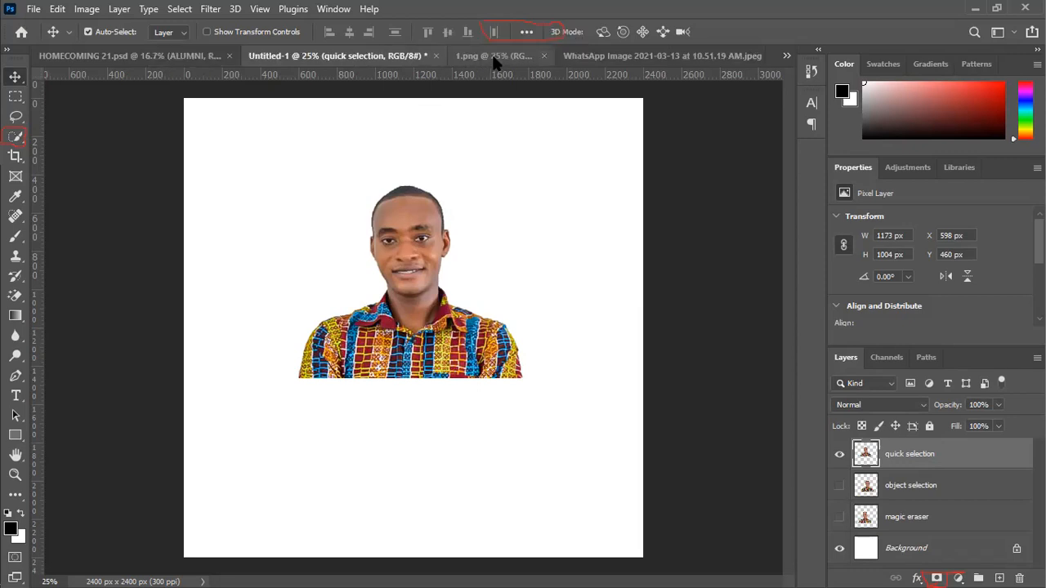
click(545, 56)
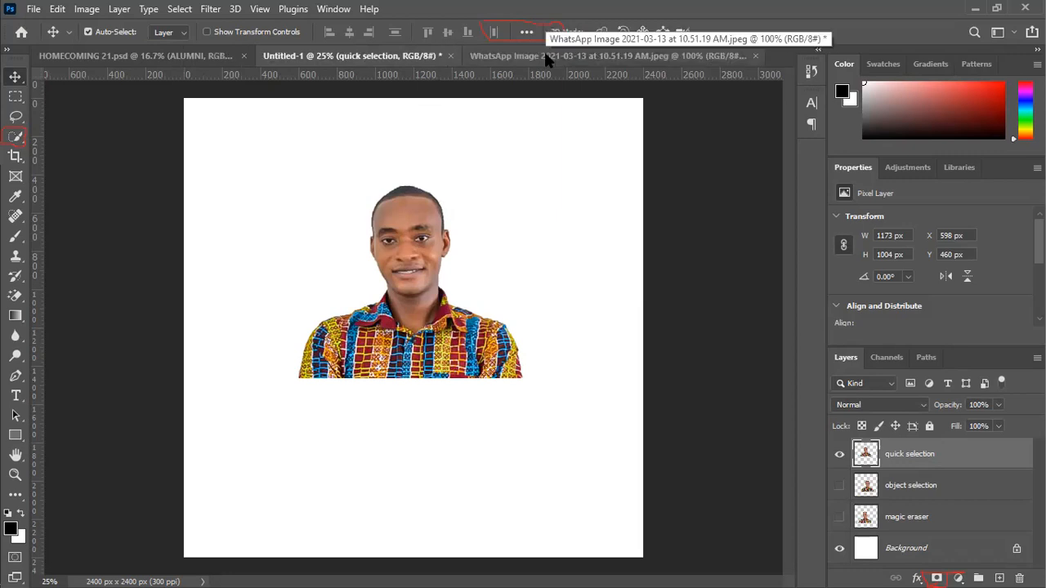
click(755, 57)
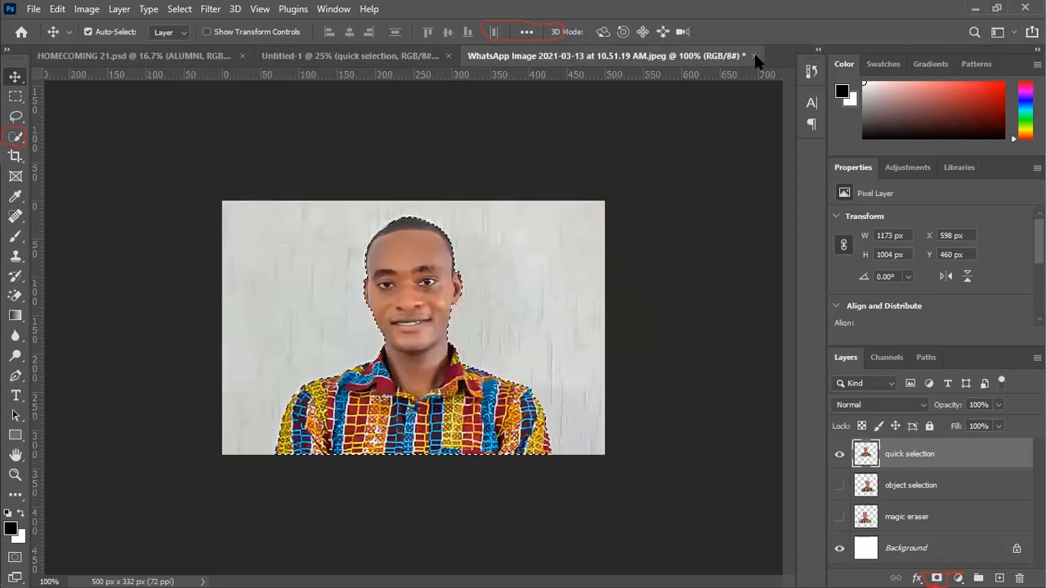
key(Tab)
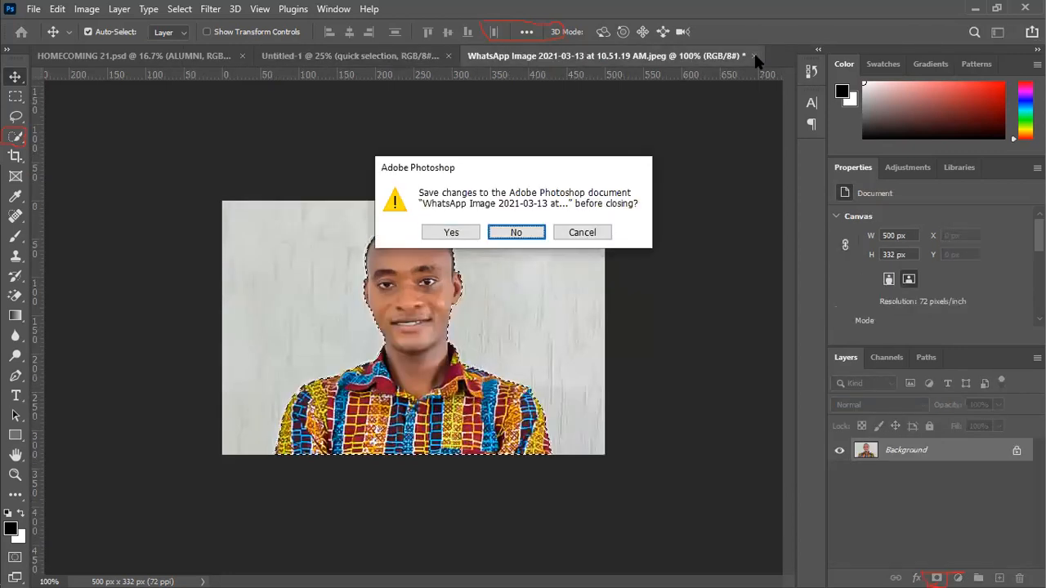
key(Return)
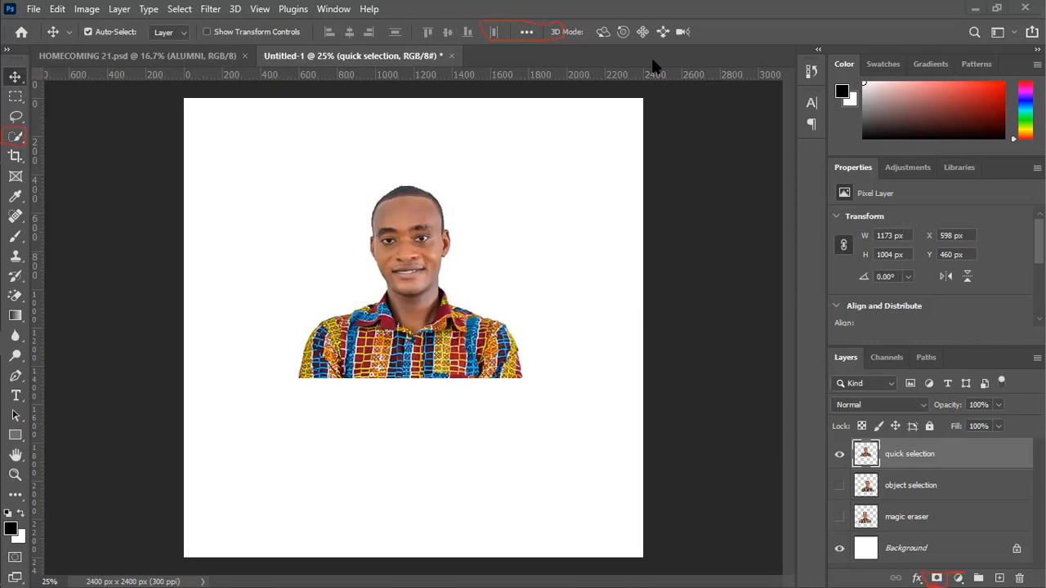
key(Escape)
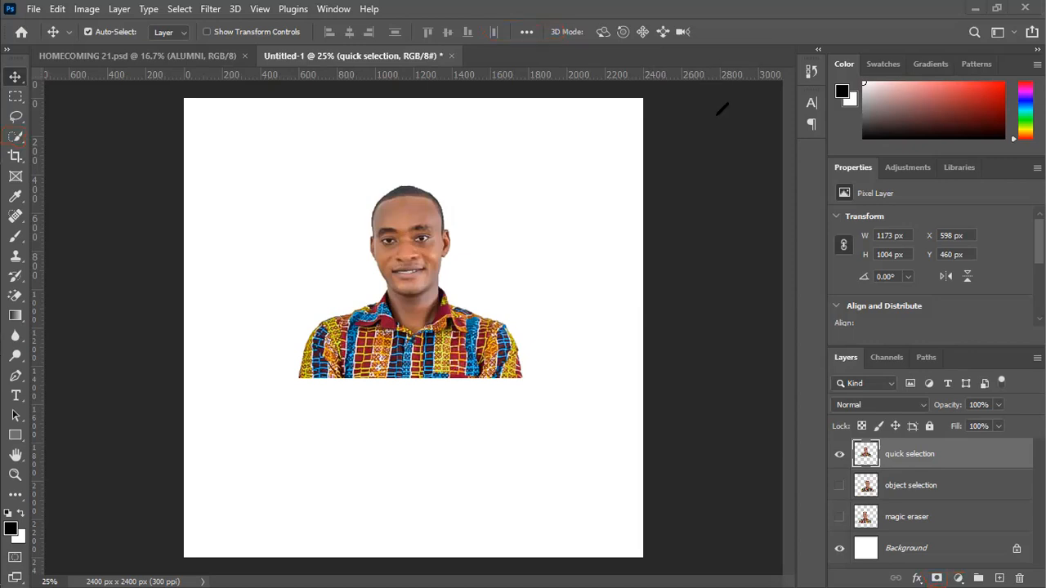
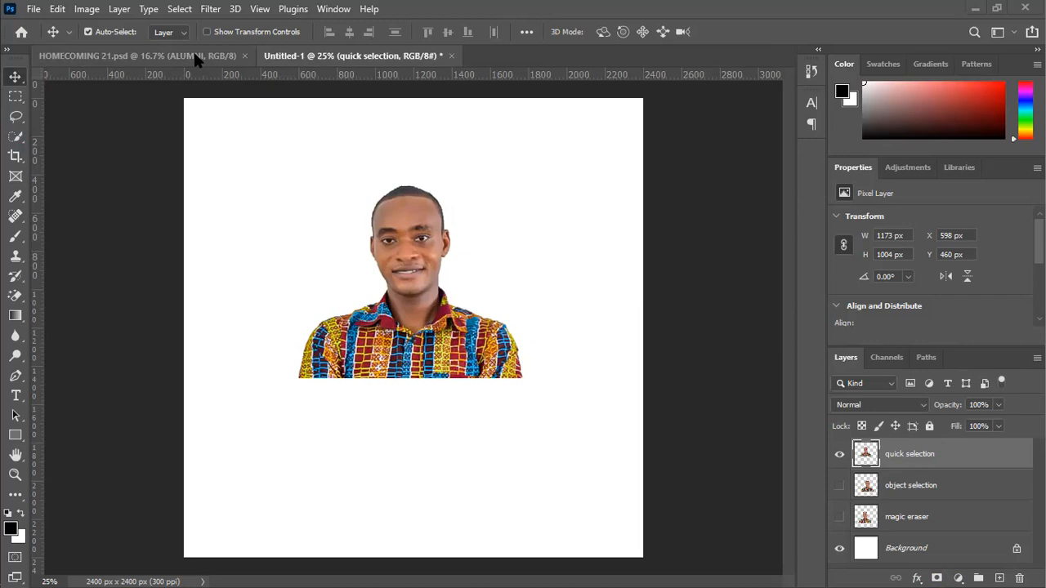
View HOMECOMING 21.psd, then switch to Photos and compare LEADER'S RETREAT loading.jpg with logo.png
click(195, 57)
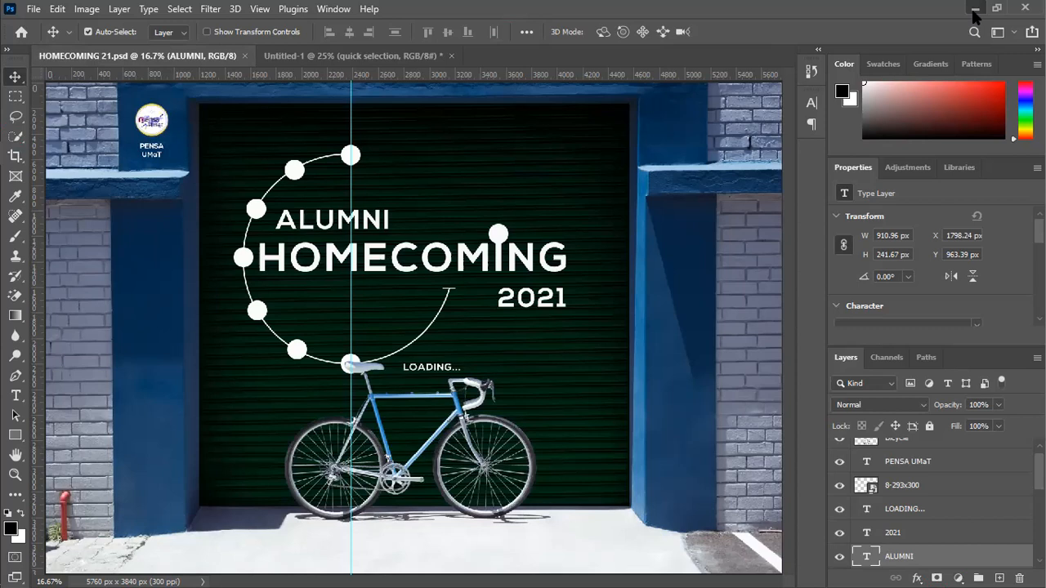
click(975, 8)
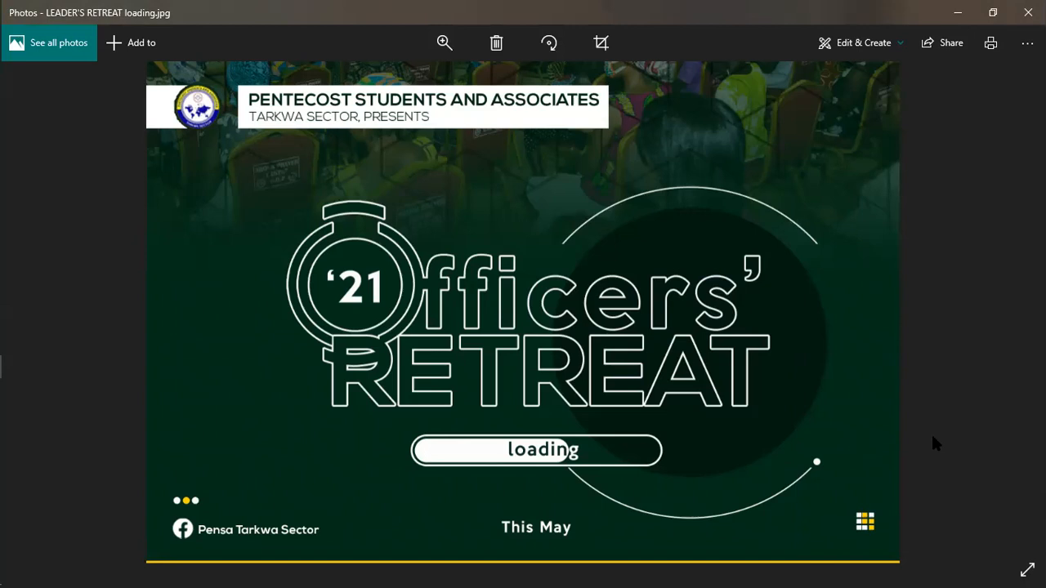
key(Right)
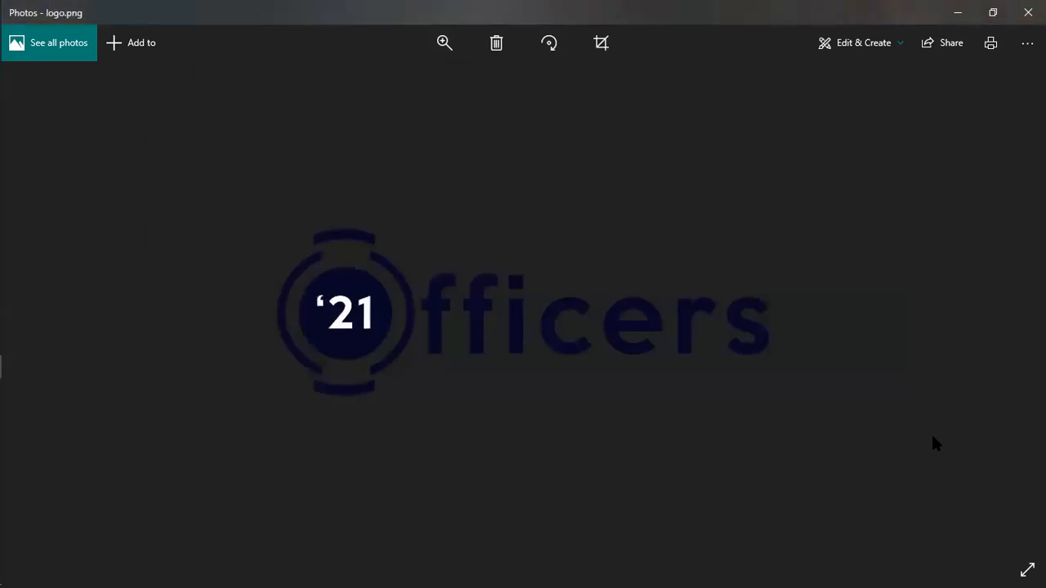
key(Left)
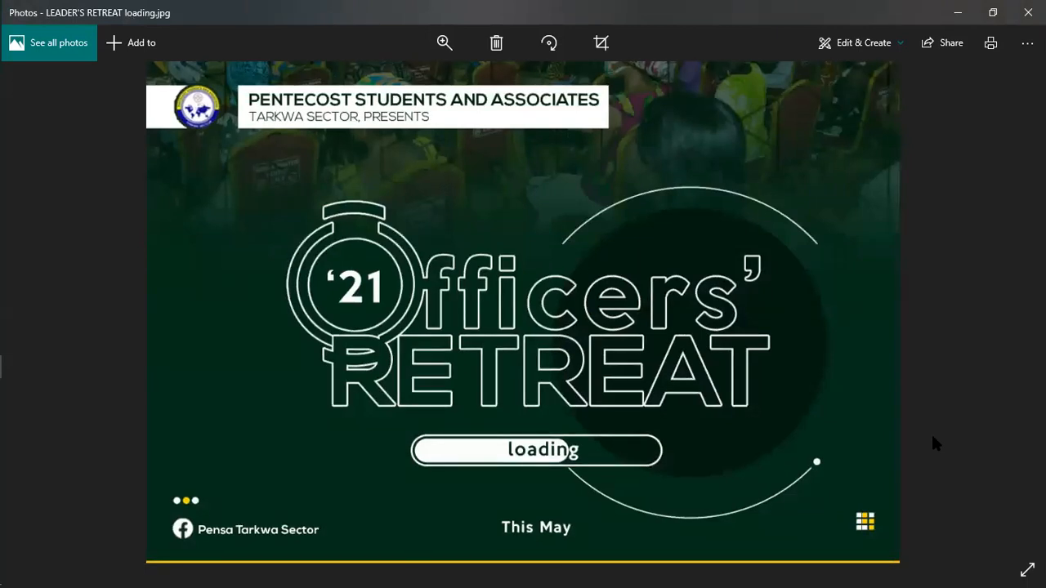
key(Right)
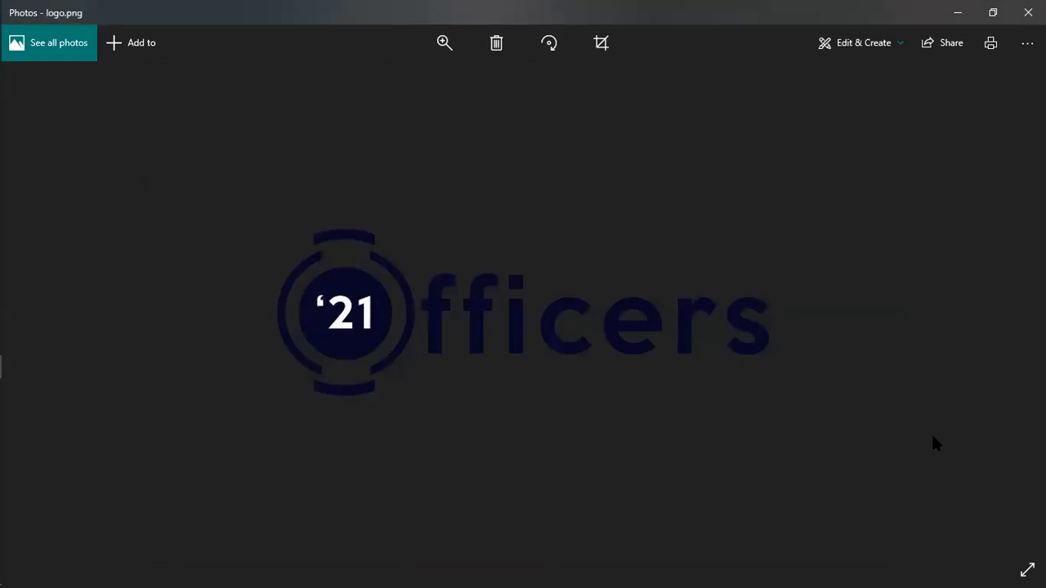
key(Left)
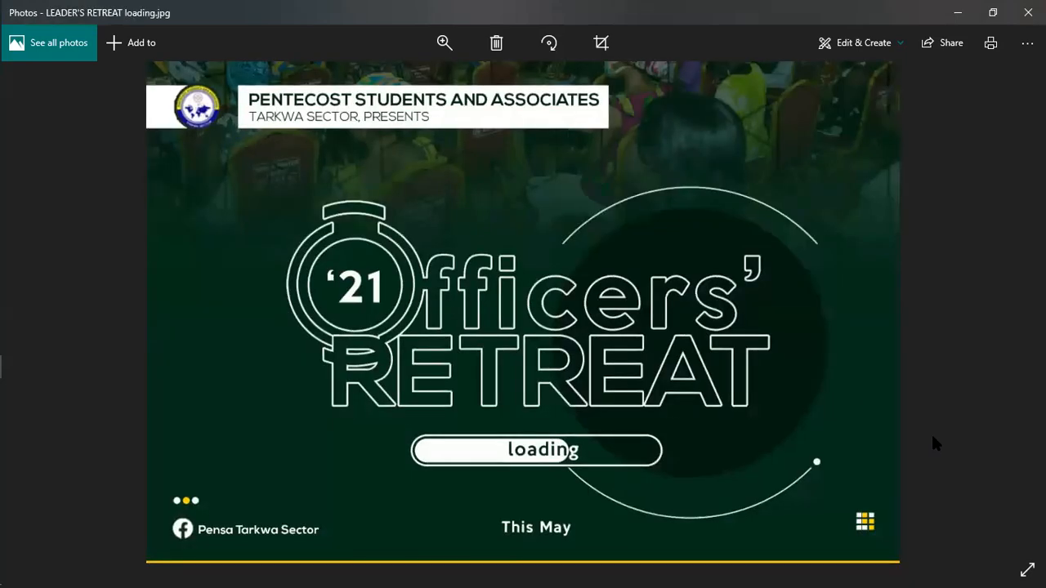
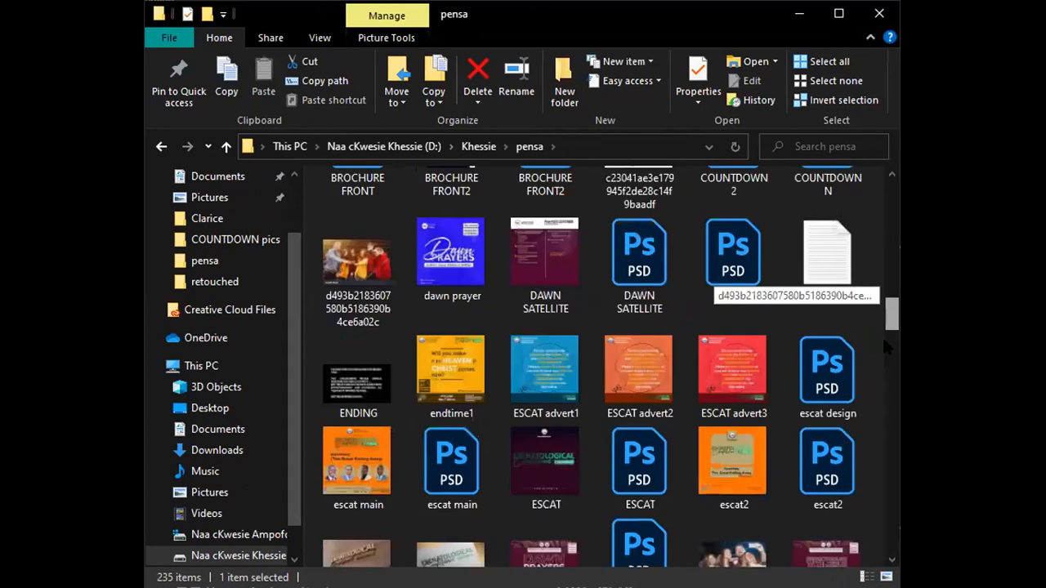
Find the FINANCE2 flyer in the pensa folder and open it in the photo viewer
scroll(884, 345, down, 4)
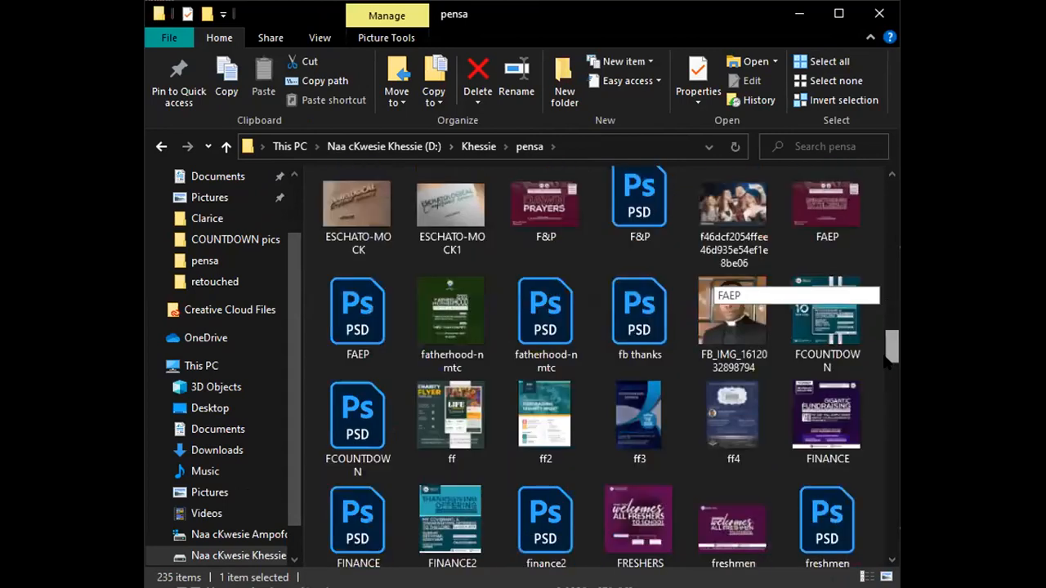
scroll(883, 363, down, 2)
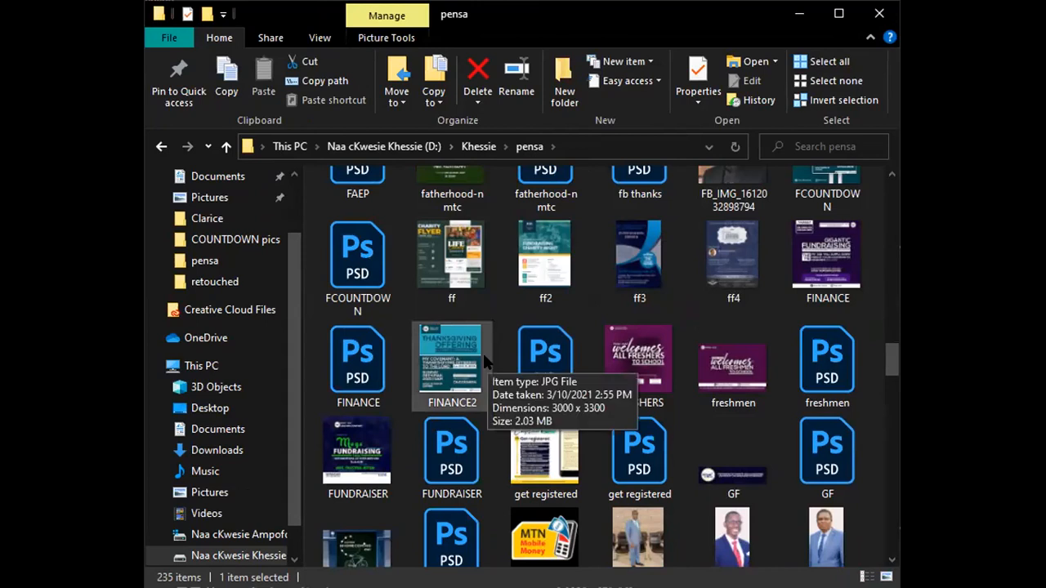
click(448, 372)
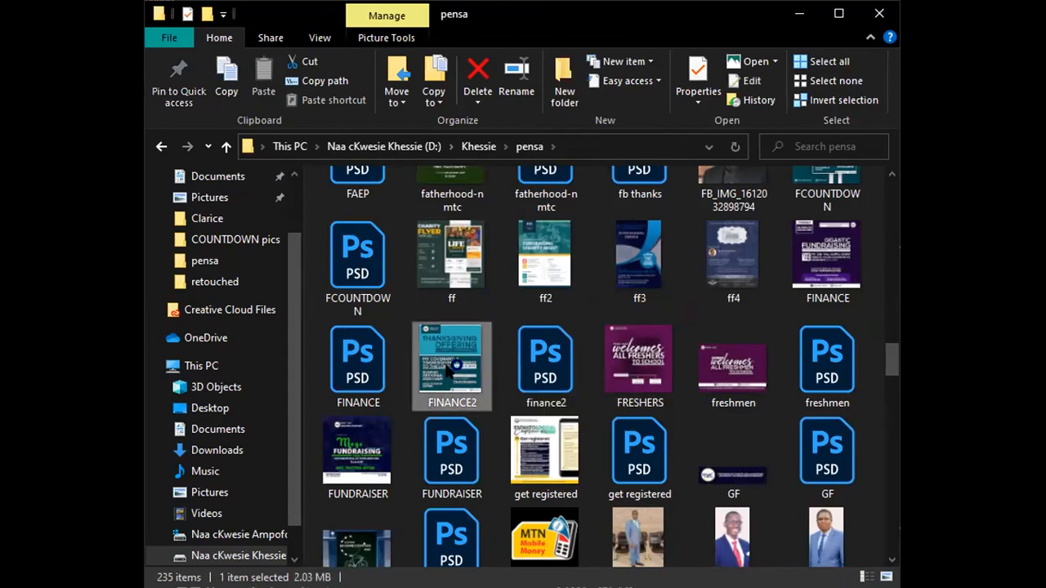
double_click(448, 372)
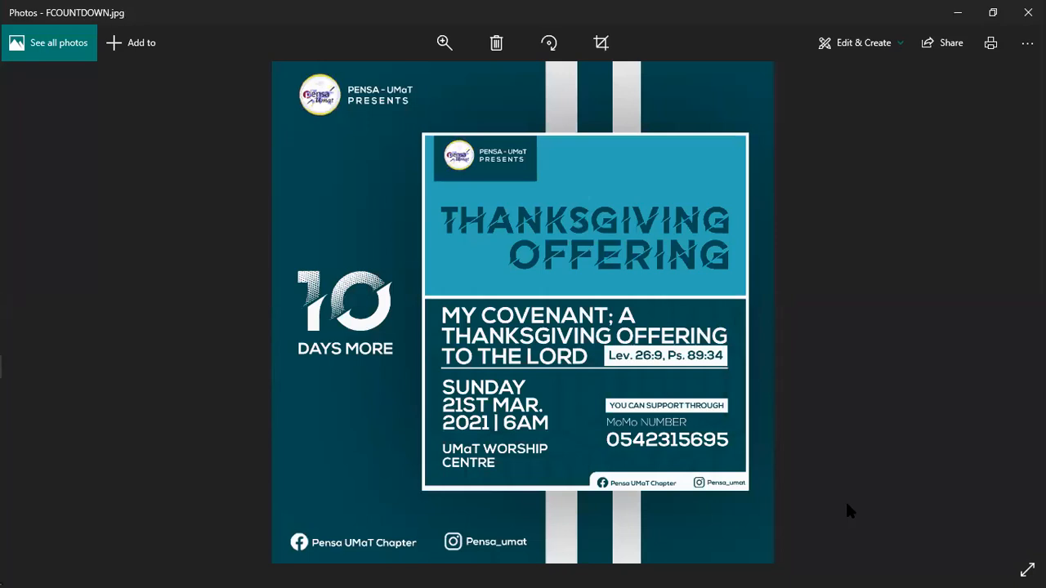
Browse backwards through the pensa flyers and conference artwork to examine their title and layout designs
key(Left)
key(Left)
key(Left)
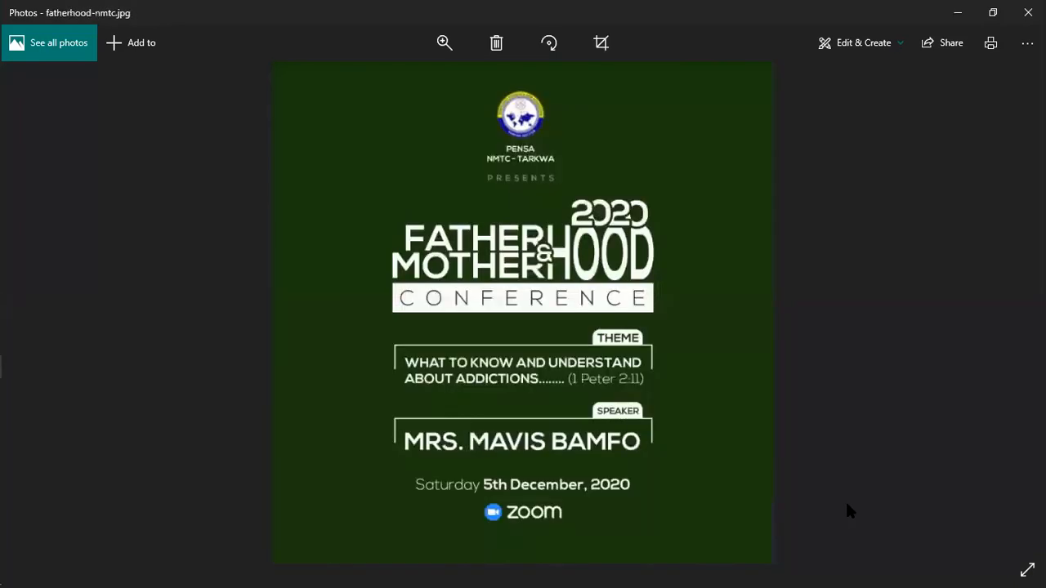
key(Left)
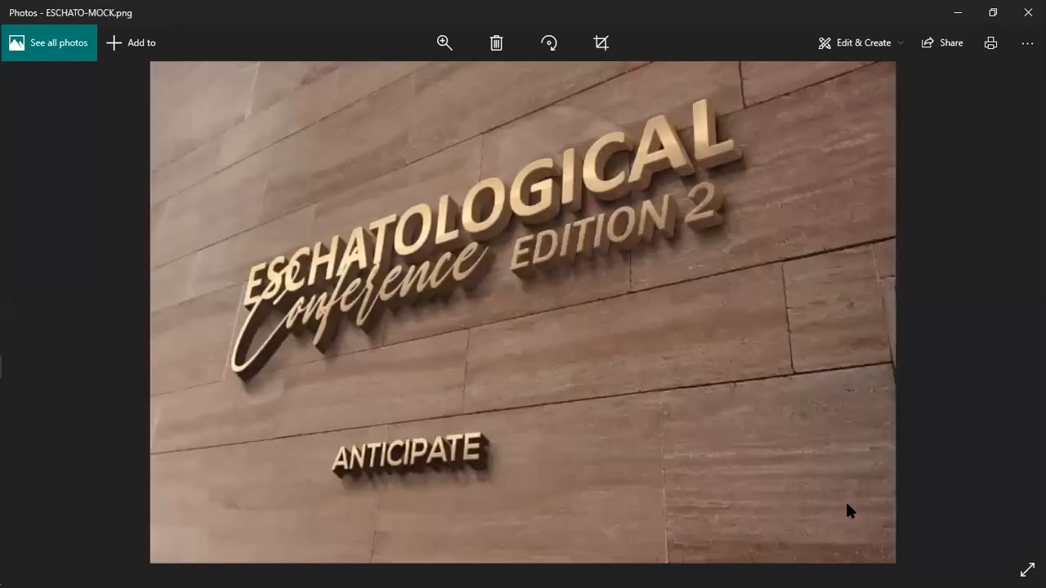
key(Left)
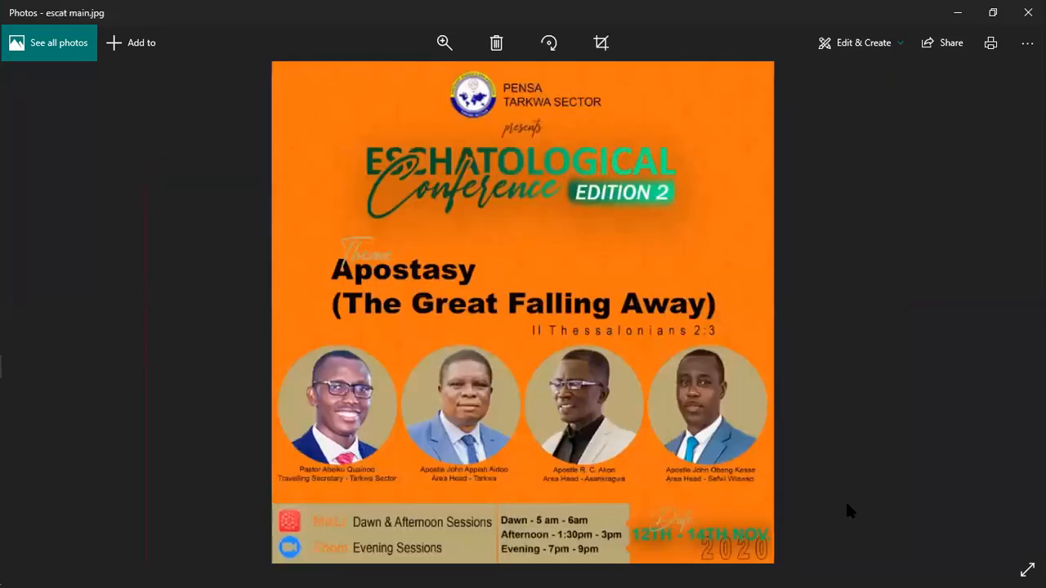
key(Left)
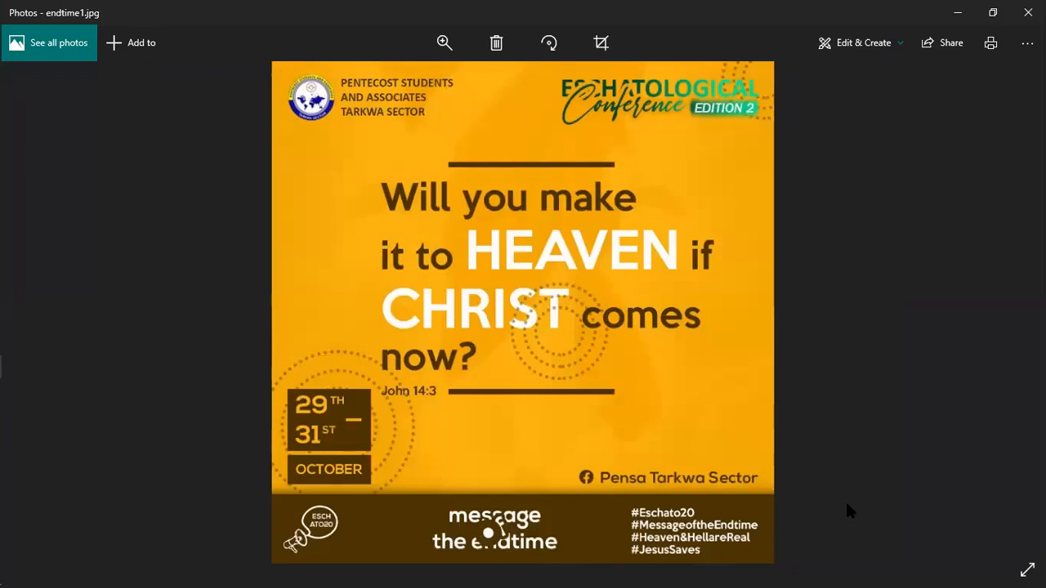
key(Left)
key(Left)
key(Left)
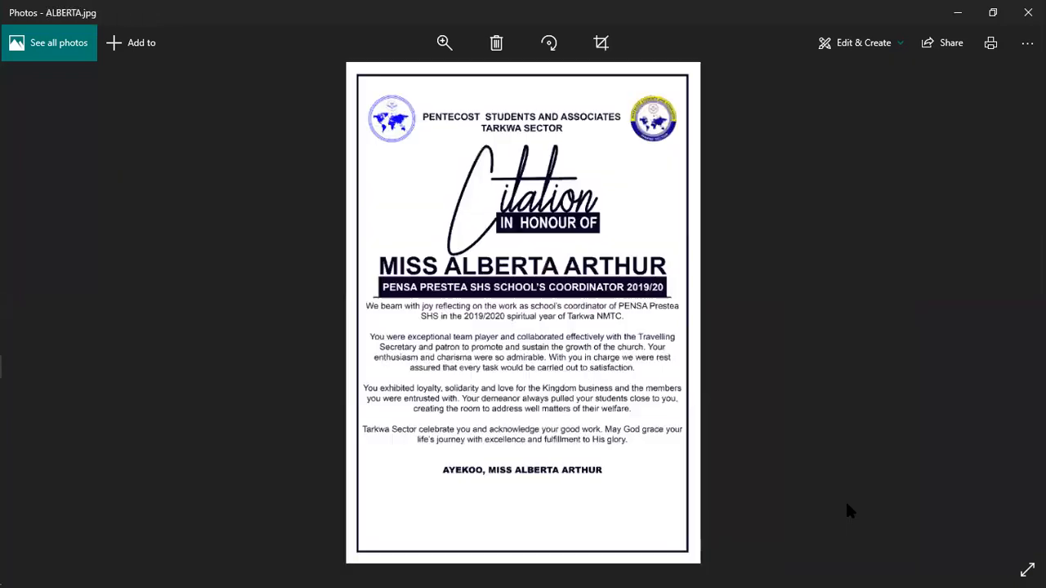
key(Left)
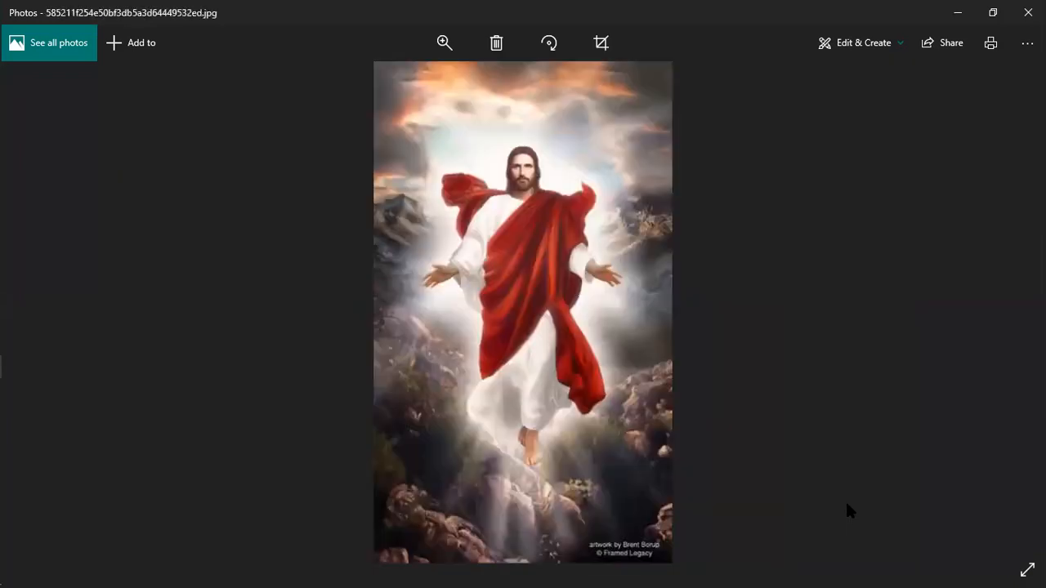
Continue backwards through the pensa images to examine the Ghana flag, the flag-coloured map and the business card mockup
key(Left)
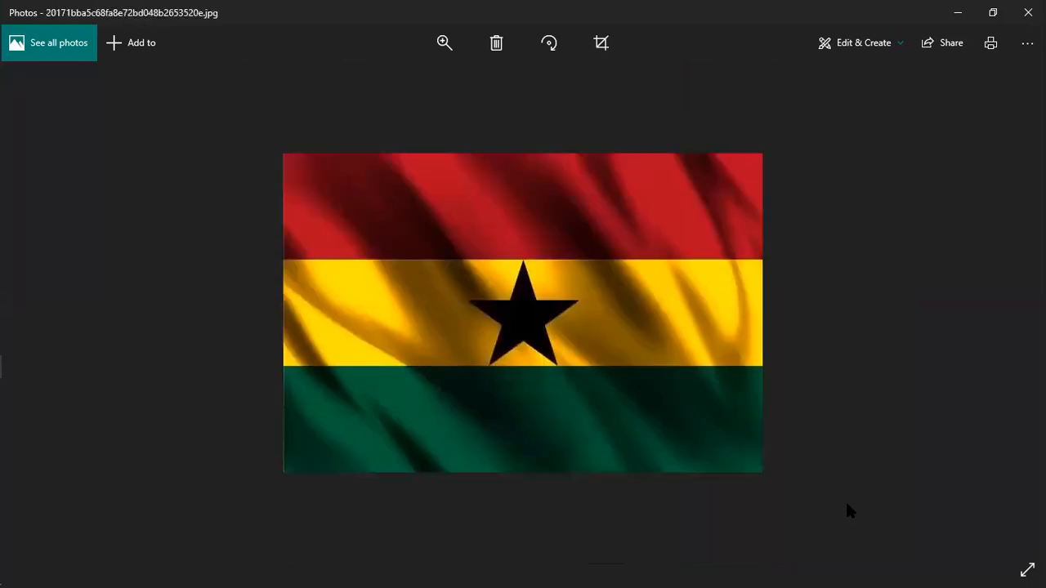
key(Left)
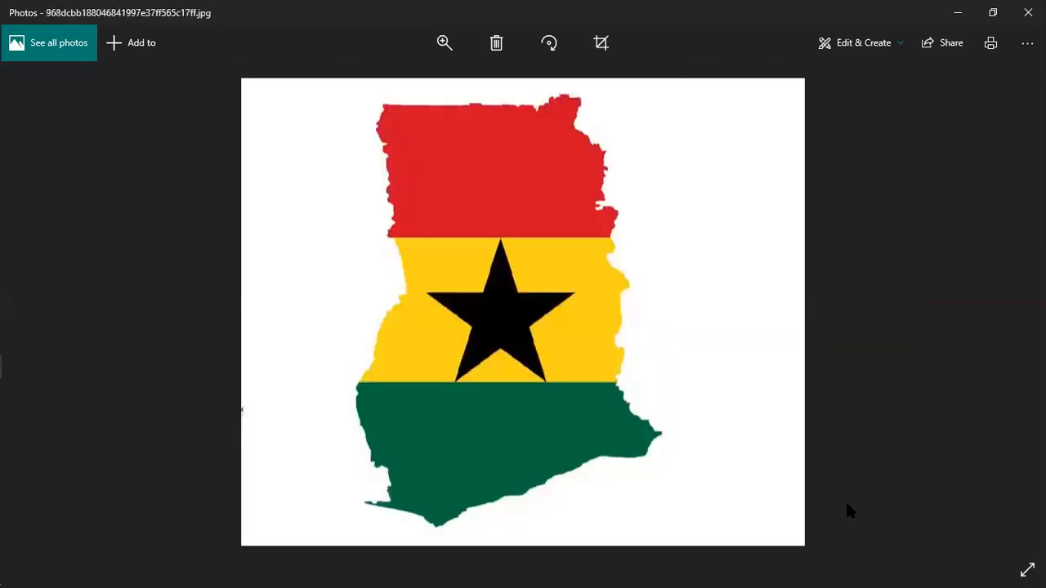
key(Left)
key(Left)
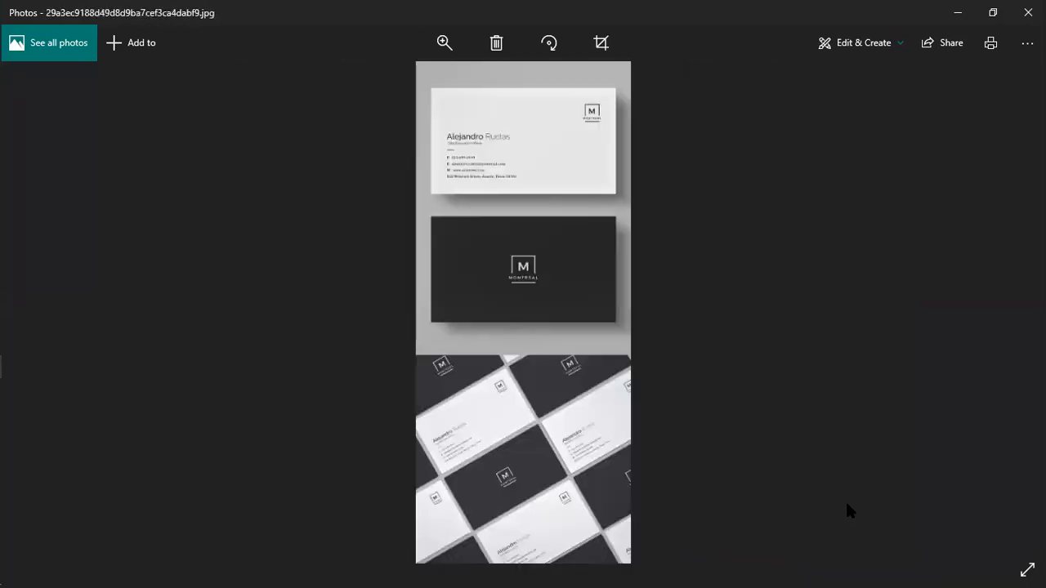
key(Left)
key(Left)
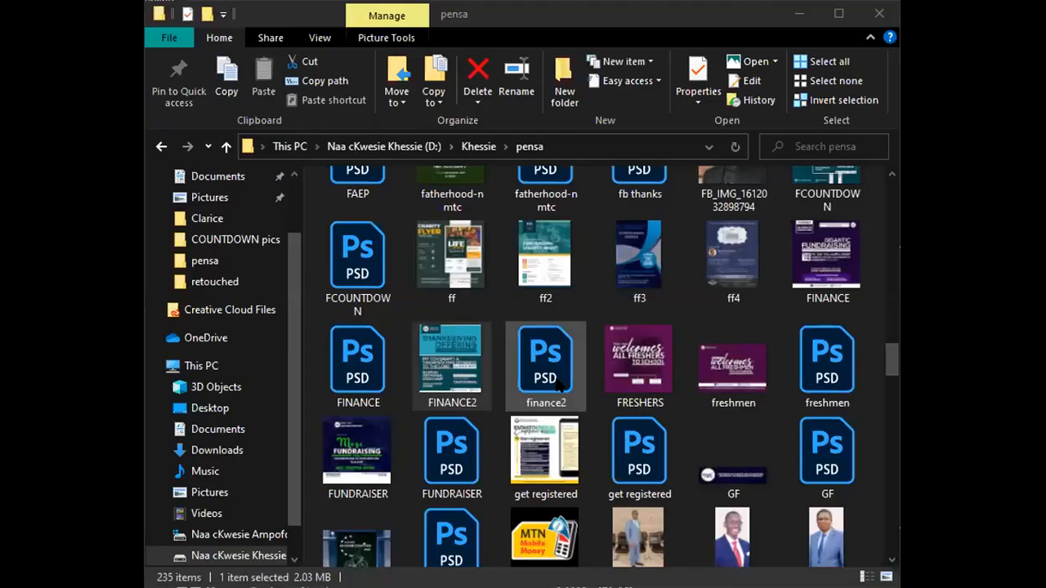
Find the teal countdown flyer 05 in the pensa folder and open it in the photo viewer
scroll(559, 389, up, 4)
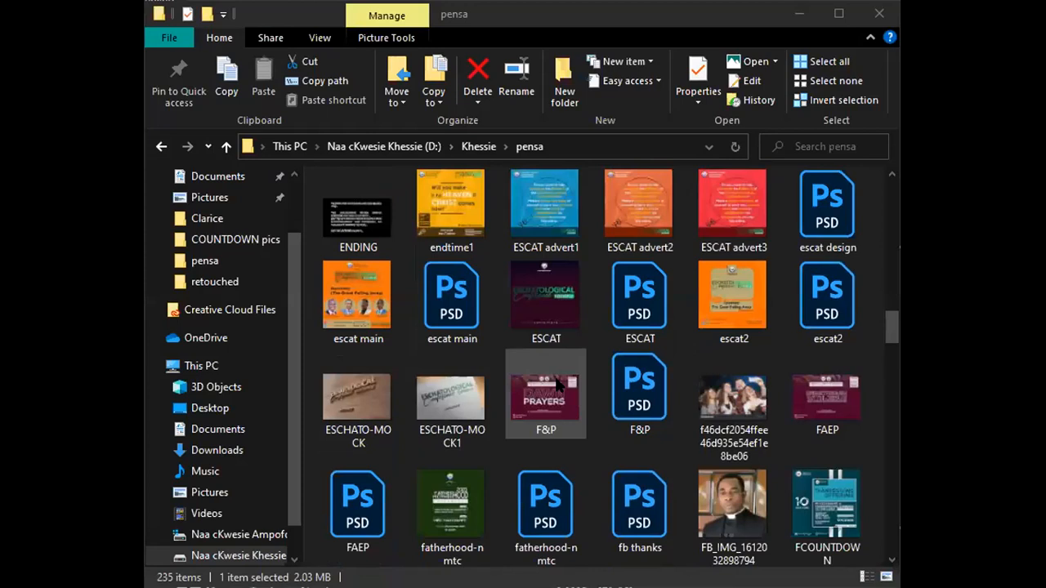
scroll(557, 388, up, 1)
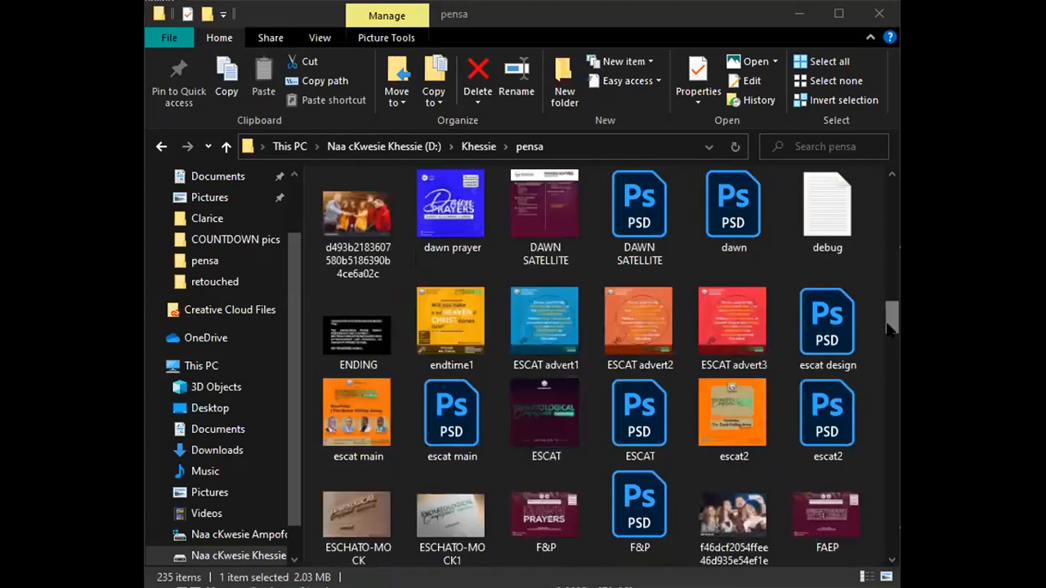
scroll(883, 299, up, 3)
scroll(877, 237, up, 6)
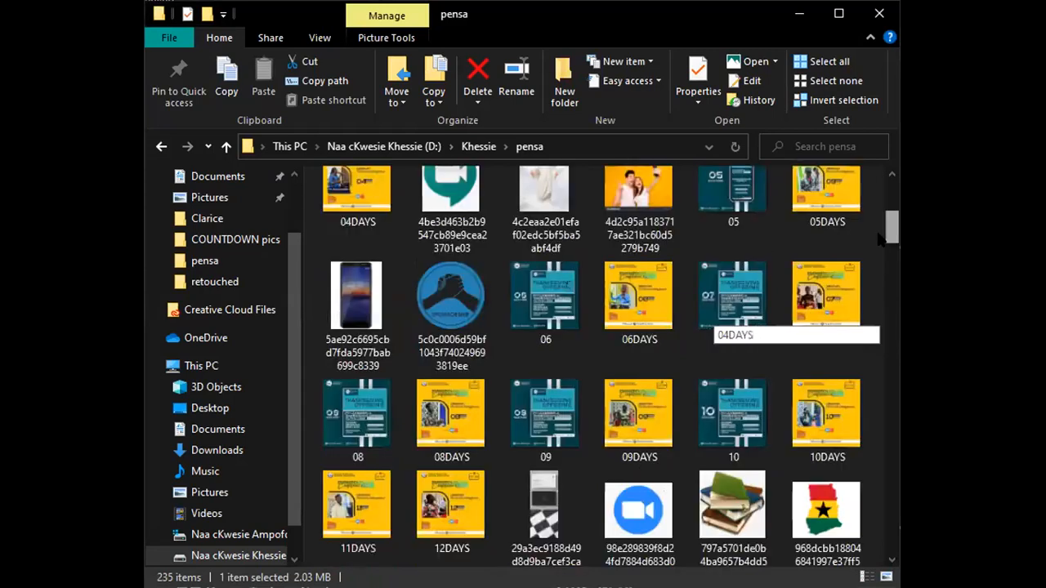
click(724, 225)
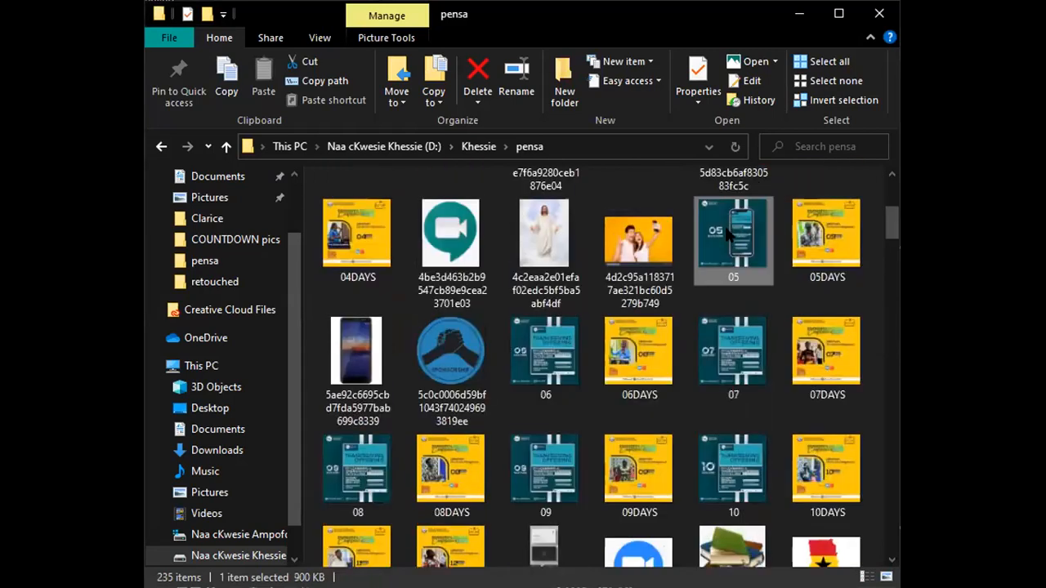
double_click(727, 235)
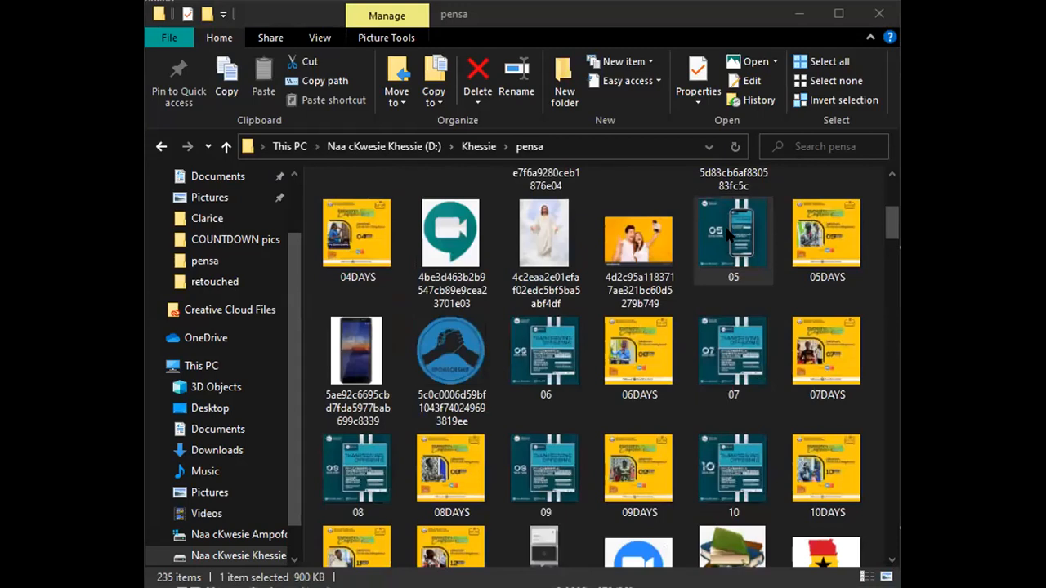